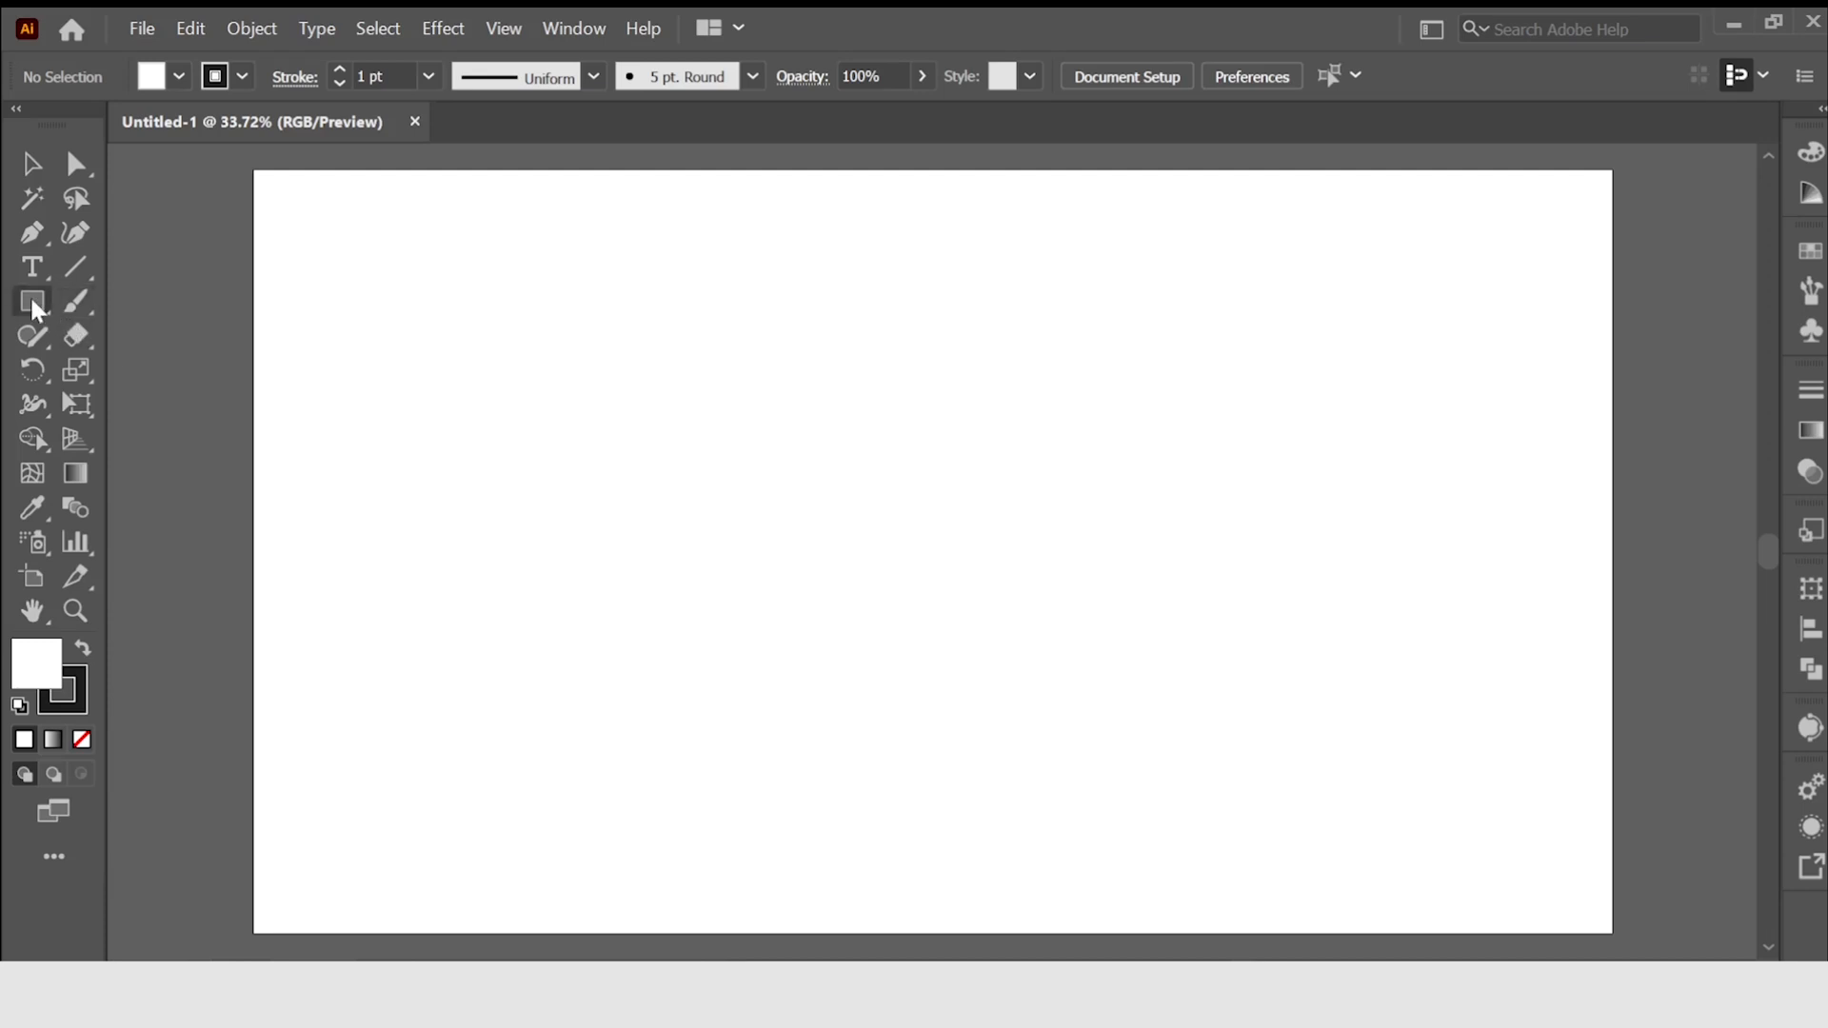
# Draw a large square in the middle of the artboard with the Rectangle tool.
pyautogui.moveTo(33, 305); pyautogui.dragTo(250, 303)
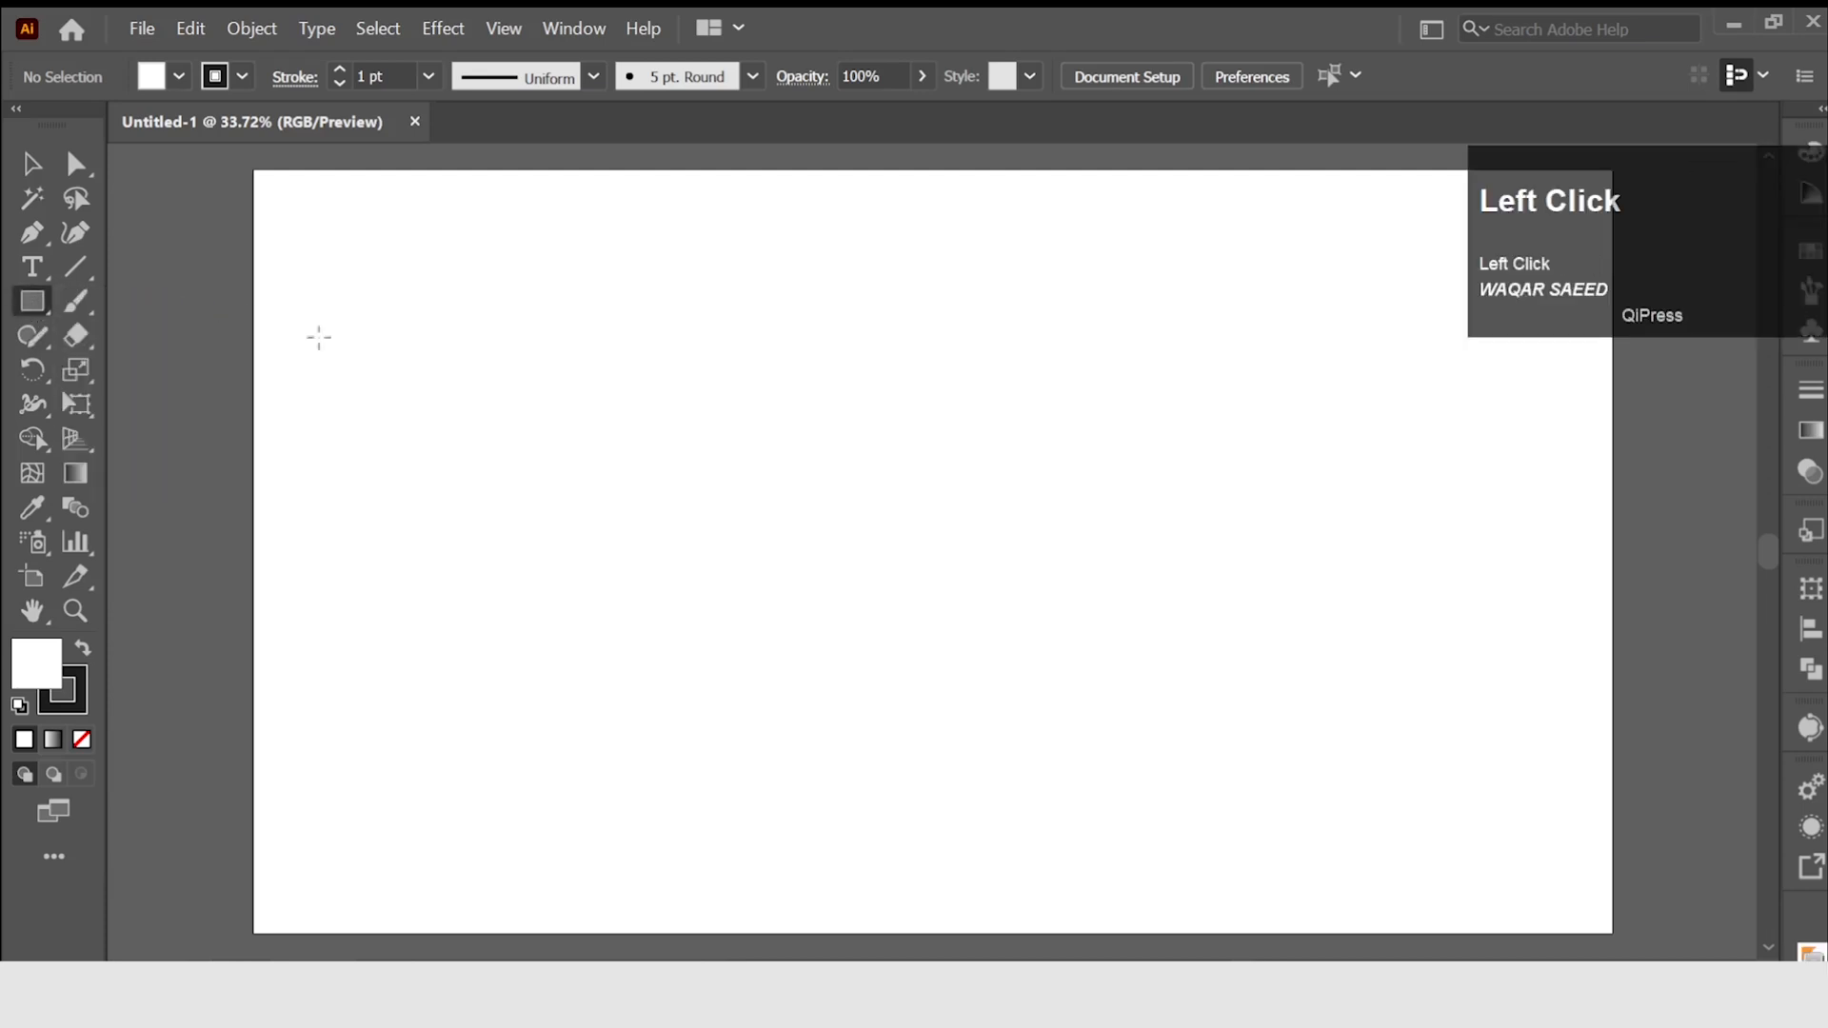
pyautogui.moveTo(703, 386); pyautogui.dragTo(950, 662)
pyautogui.click(32, 165)
pyautogui.moveTo(703, 418); pyautogui.dragTo(903, 583)
pyautogui.click(505, 564)
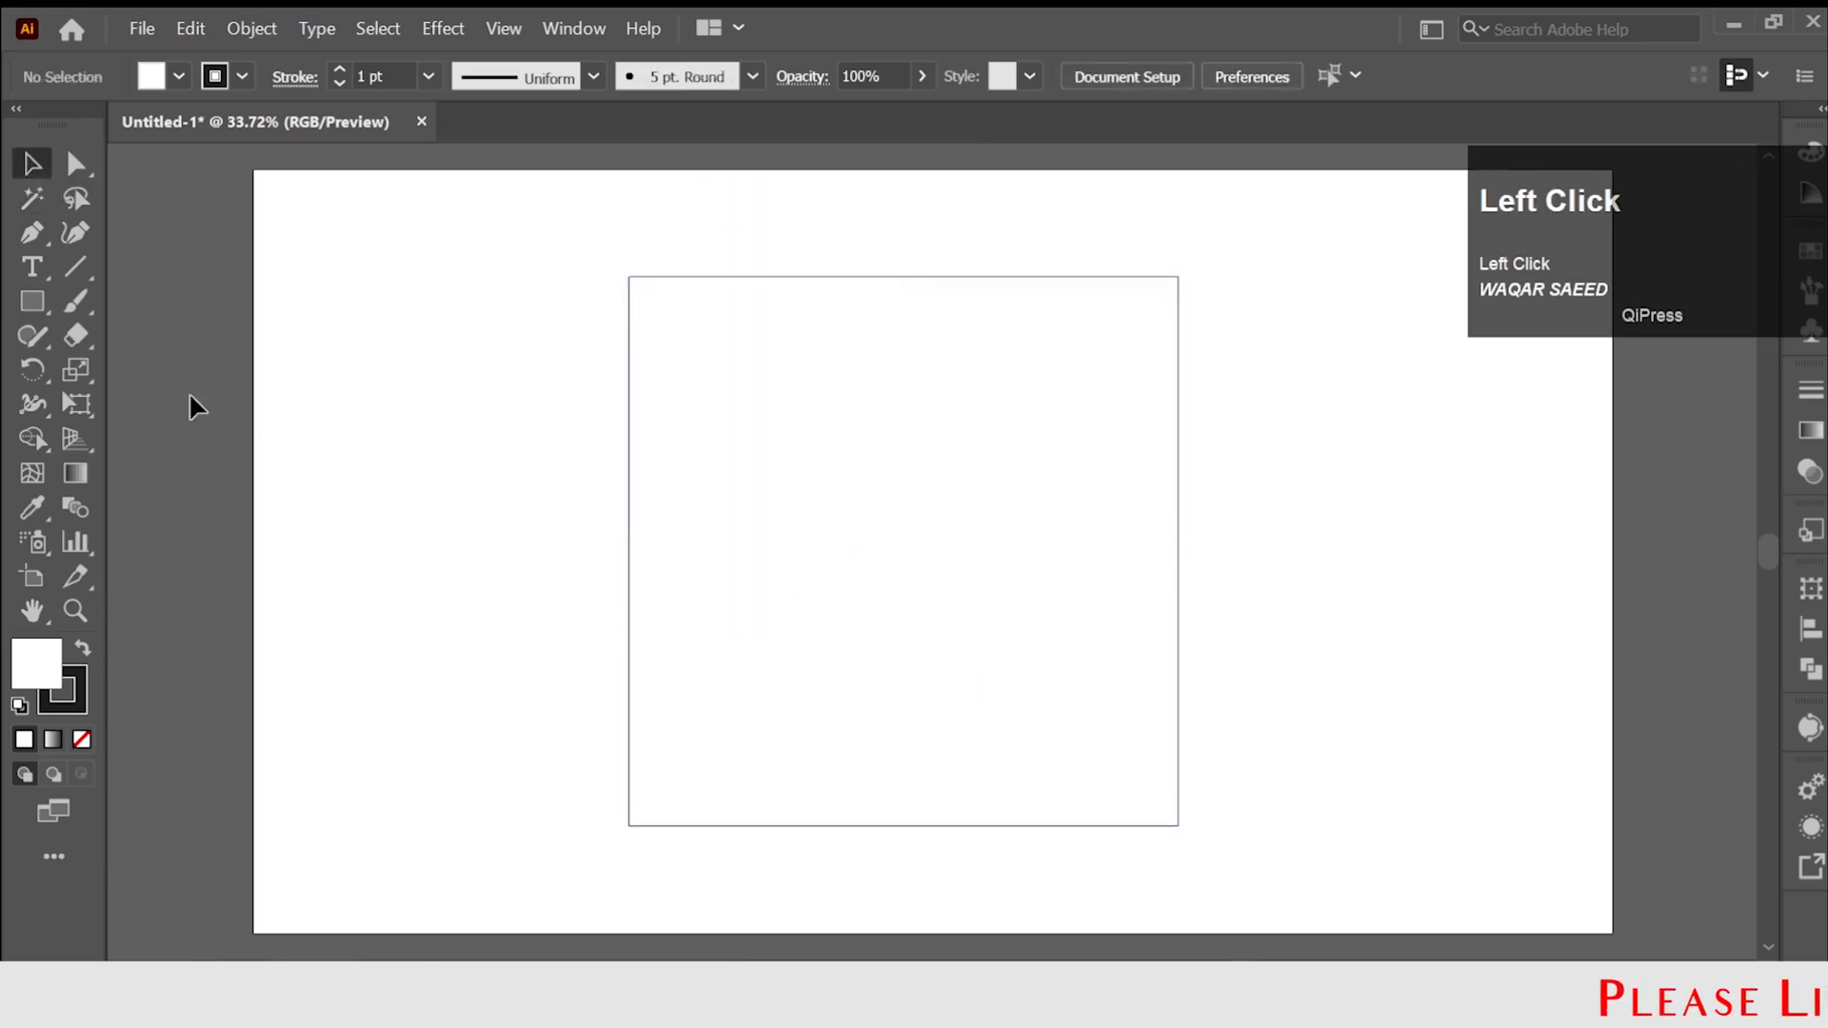
# Draw a flat horizontal ellipse and place it across the square's top edge.
pyautogui.moveTo(33, 303); pyautogui.dragTo(158, 363)
pyautogui.moveTo(378, 371); pyautogui.dragTo(676, 502)
pyautogui.press('v')
pyautogui.moveTo(503, 471); pyautogui.dragTo(875, 316)
# Centre the ellipse horizontally on the square and widen it evenly about its own centre.
pyautogui.moveTo(636, 233); pyautogui.dragTo(1078, 435)
pyautogui.click(1131, 78)
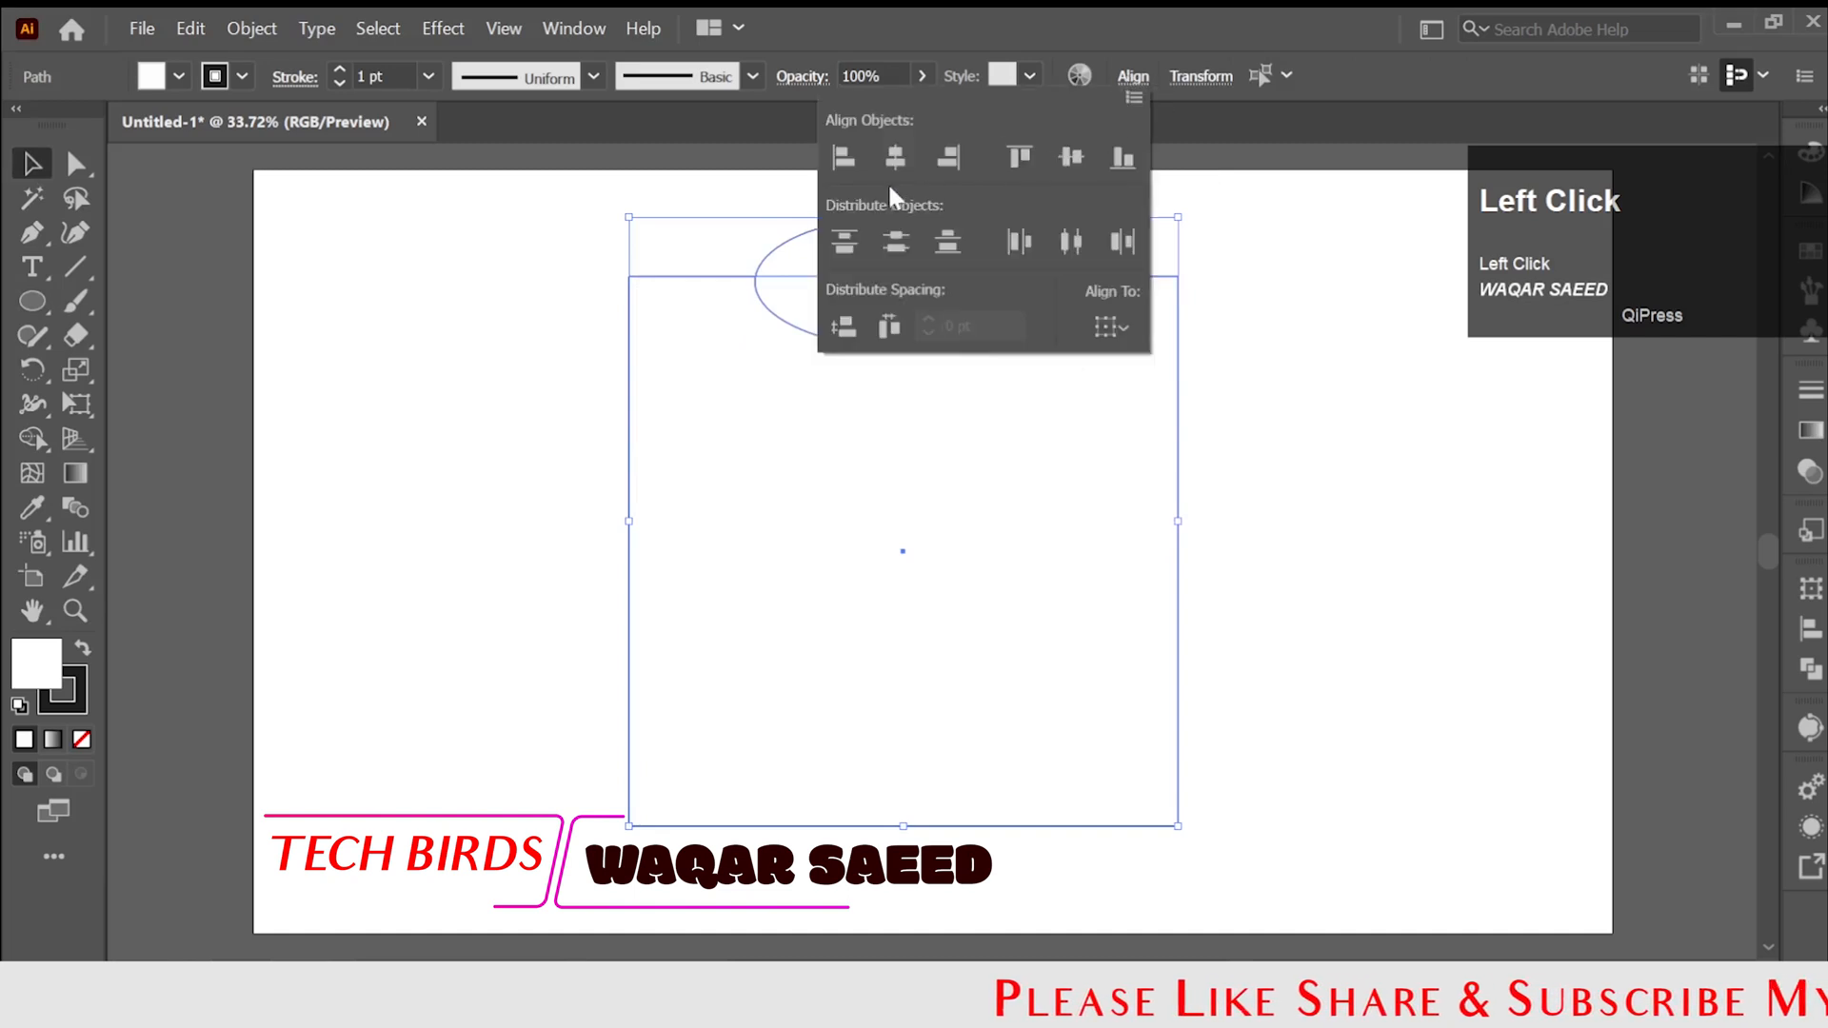
pyautogui.click(1325, 438)
pyautogui.click(1266, 429)
pyautogui.click(957, 318)
pyautogui.moveTo(1056, 282); pyautogui.dragTo(1091, 283)
pyautogui.click(1228, 380)
# Rotate a copy of the ellipse by 90° around the square's centre and repeat it so every side has one.
pyautogui.click(889, 333)
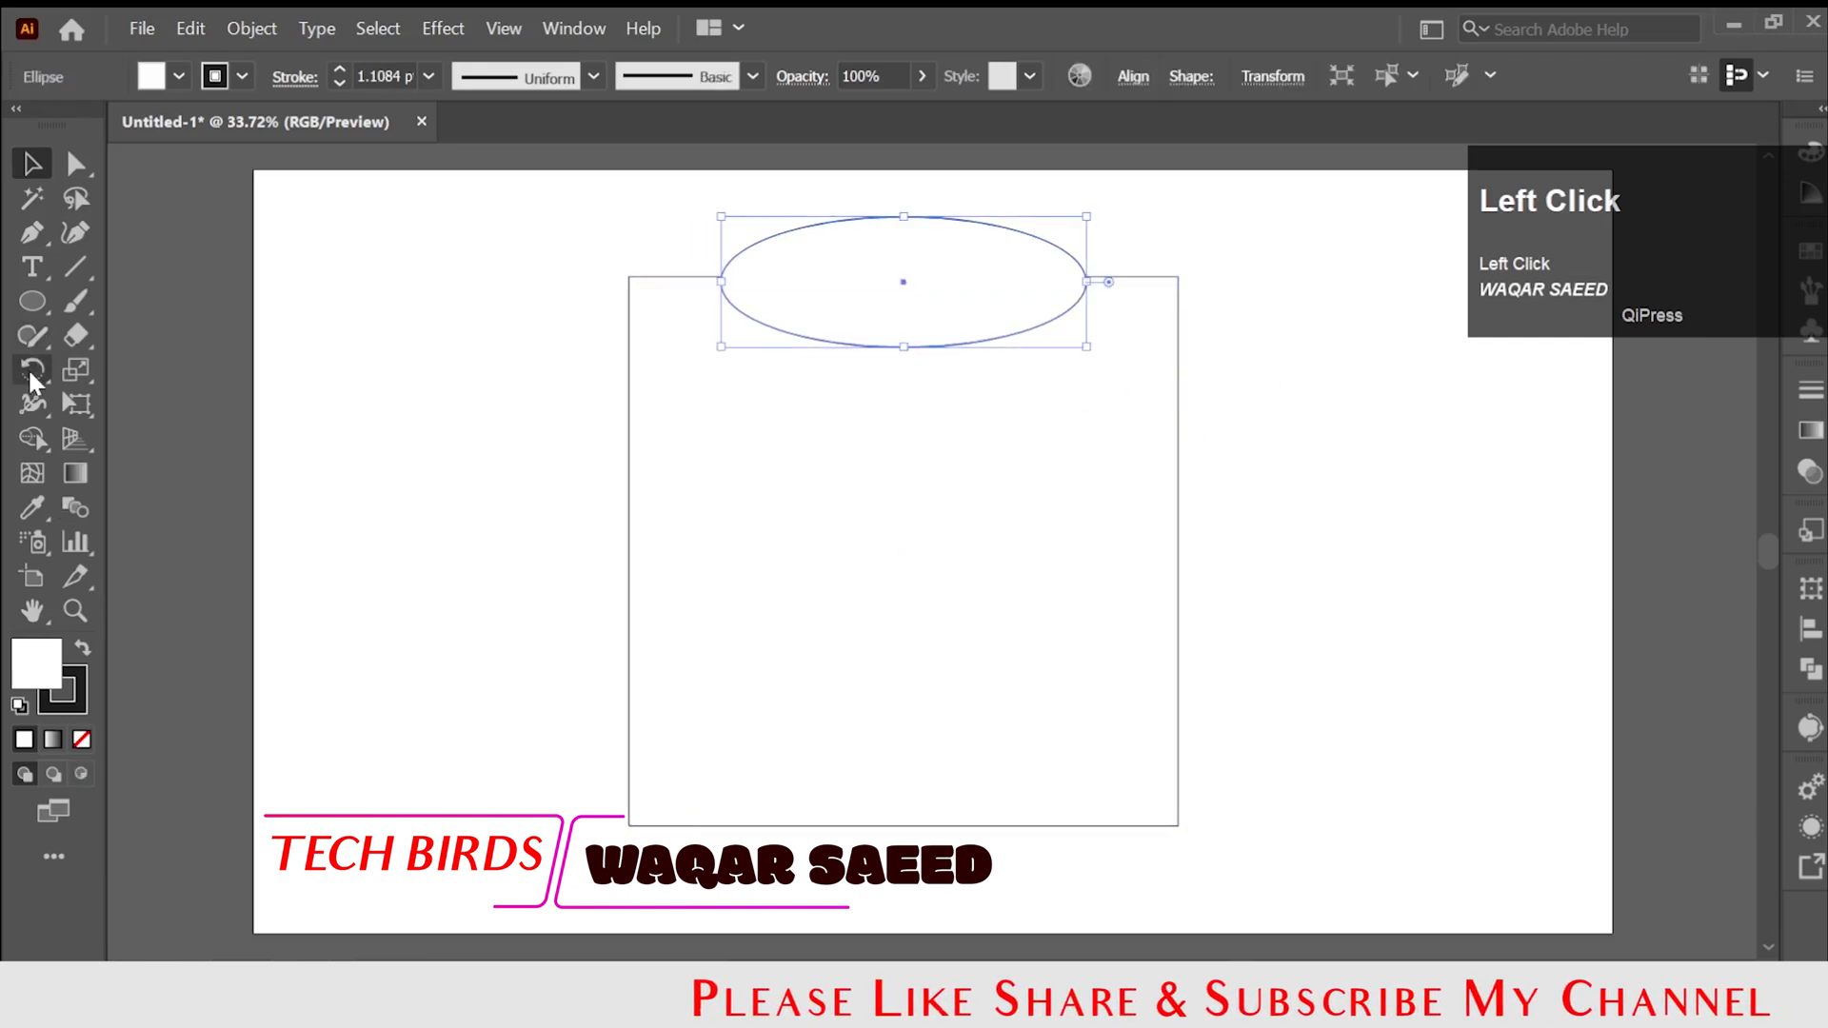
pyautogui.click(32, 369)
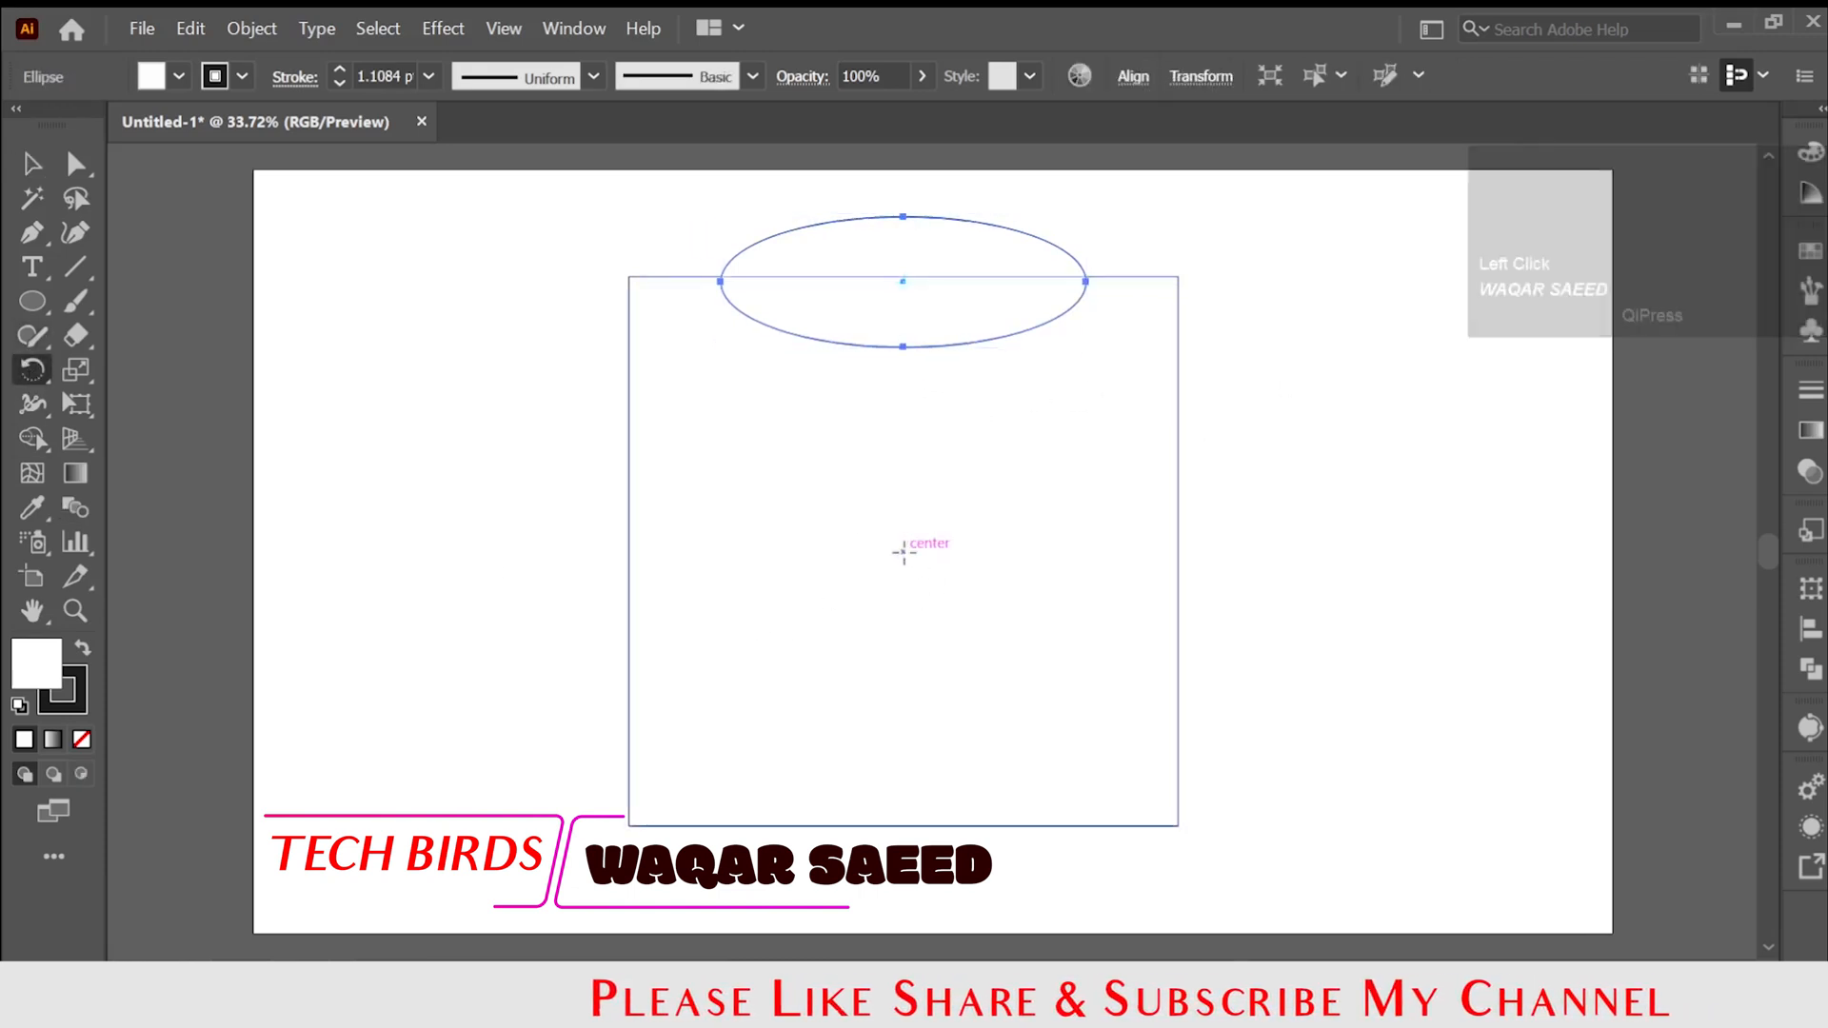
pyautogui.keyDown('alt'); pyautogui.click(903, 551); pyautogui.keyUp('alt')
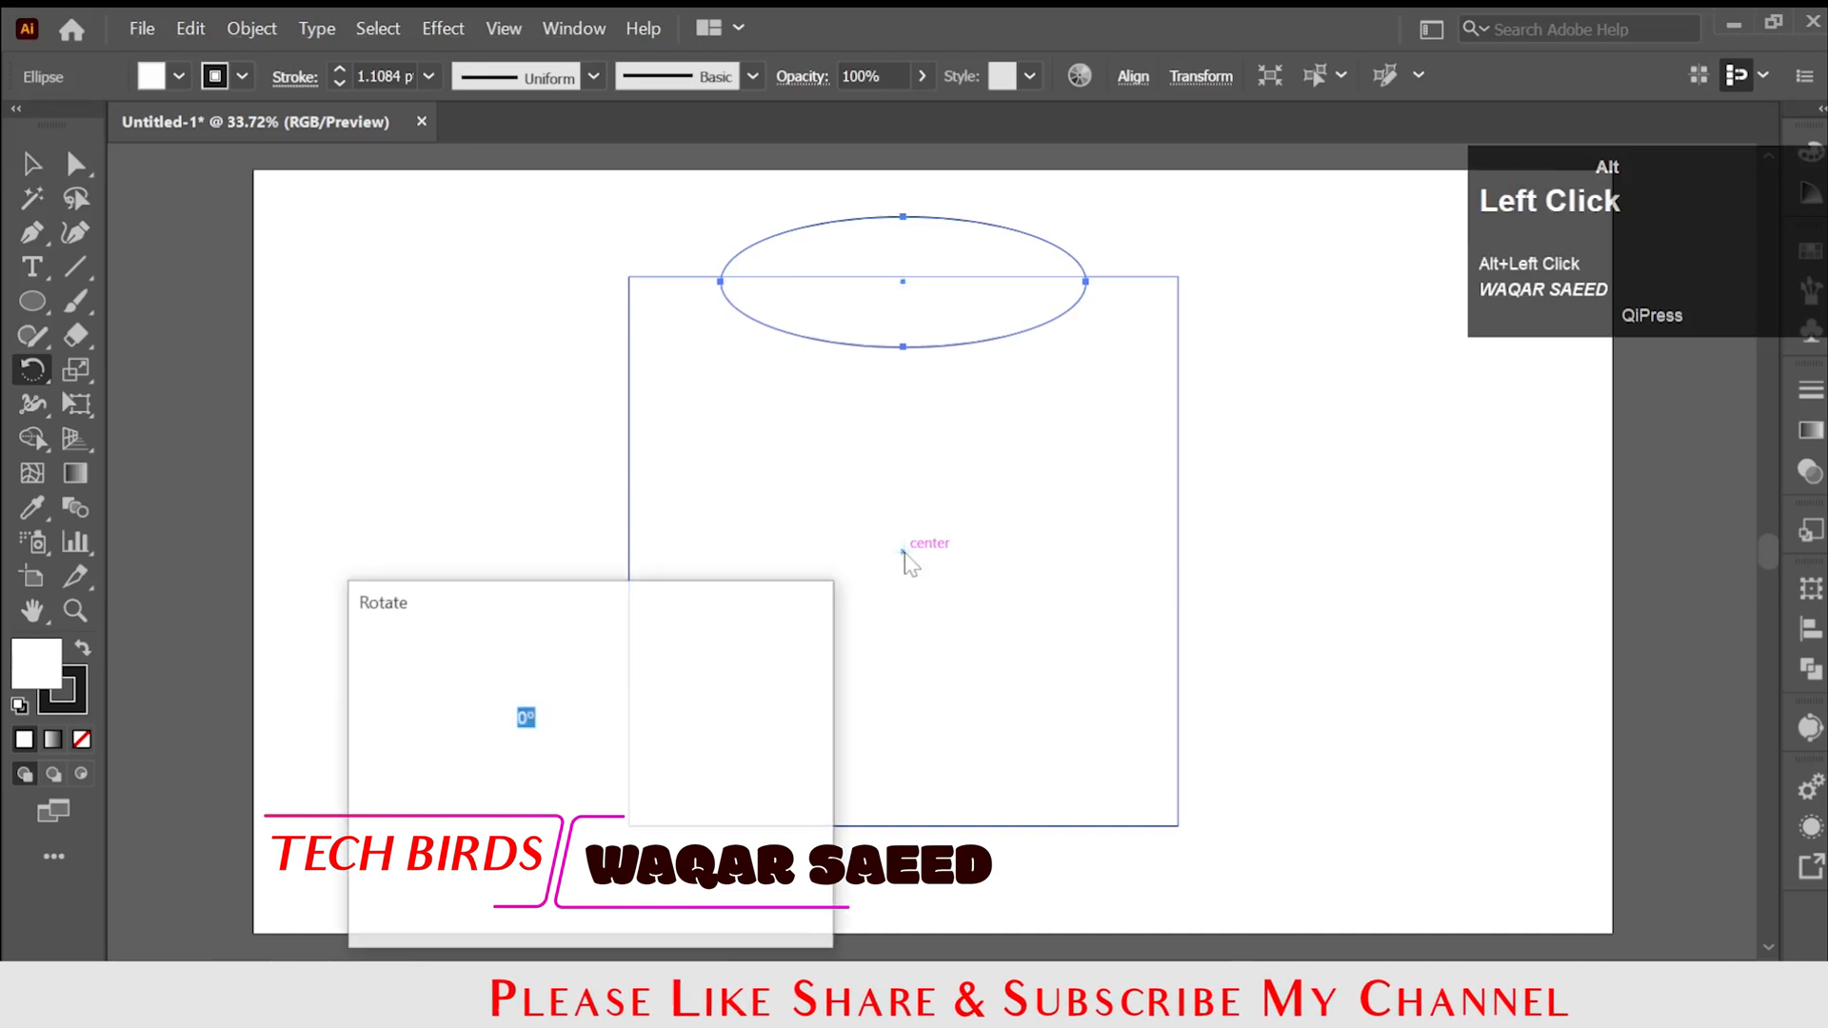
pyautogui.write('90')
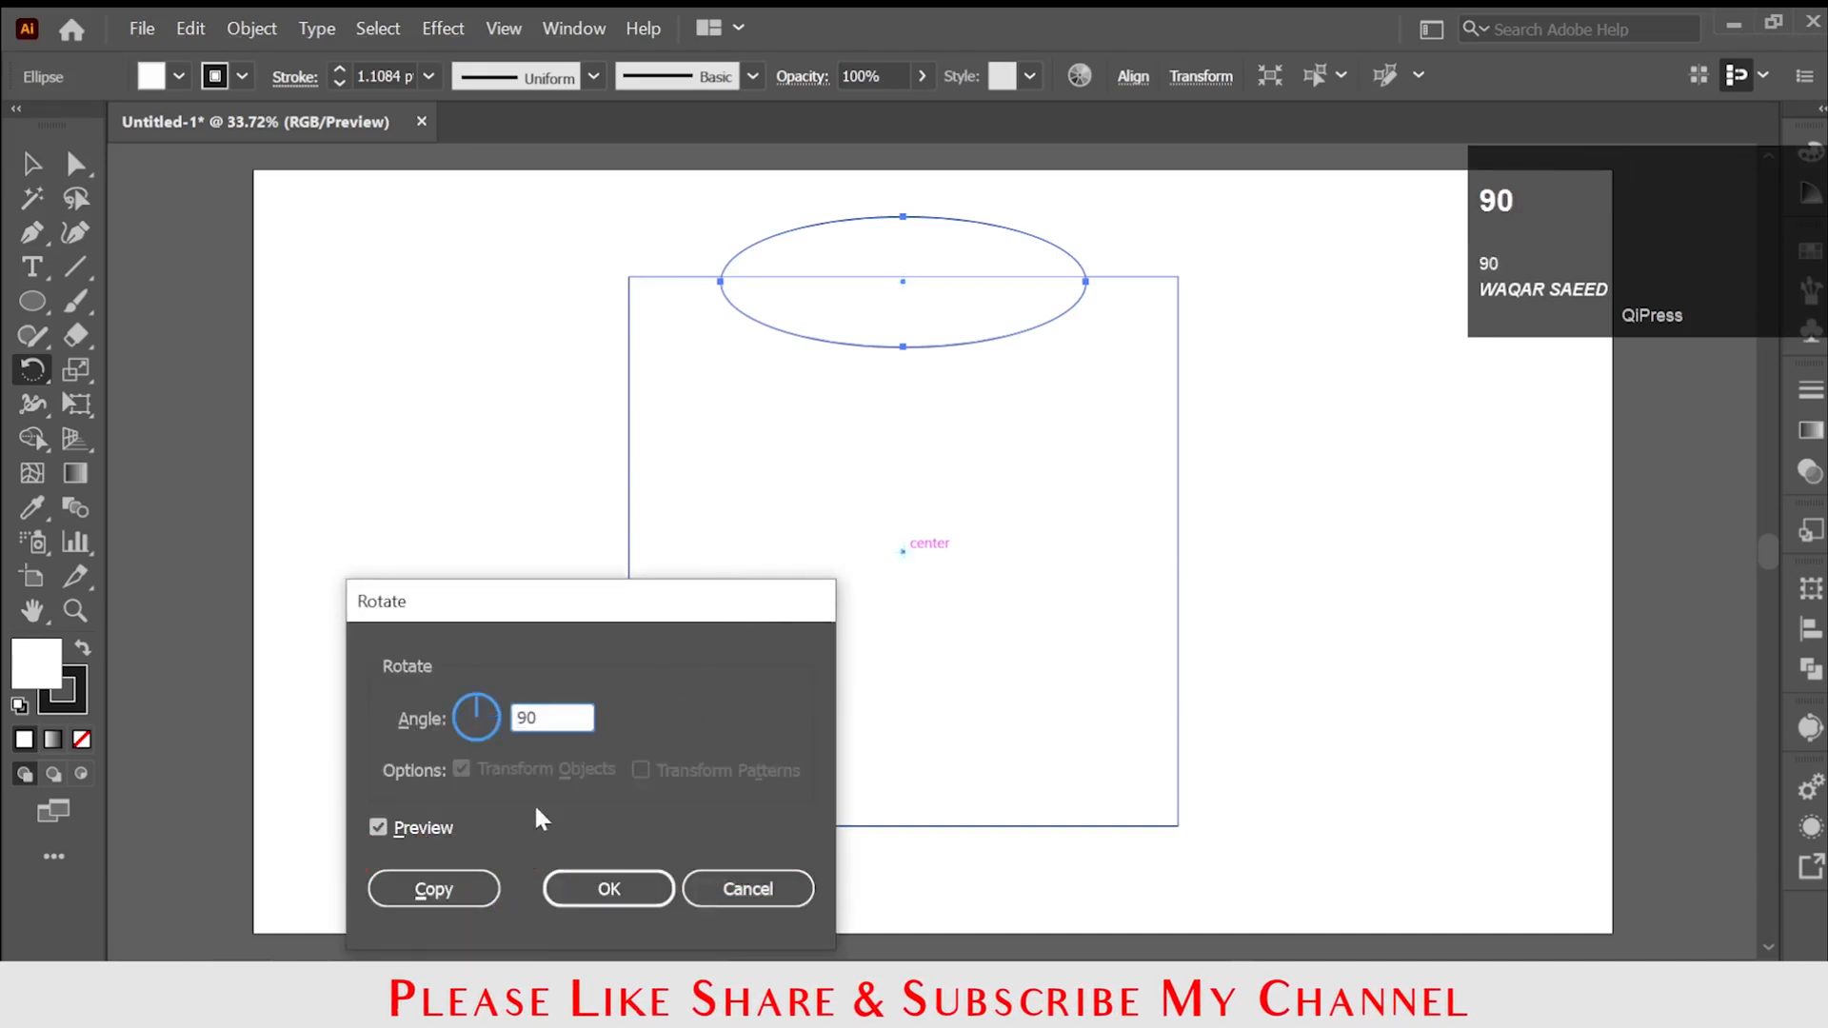
pyautogui.click(433, 888)
pyautogui.hotkey('ctrl', 'd')
pyautogui.hotkey('ctrl', 'd')
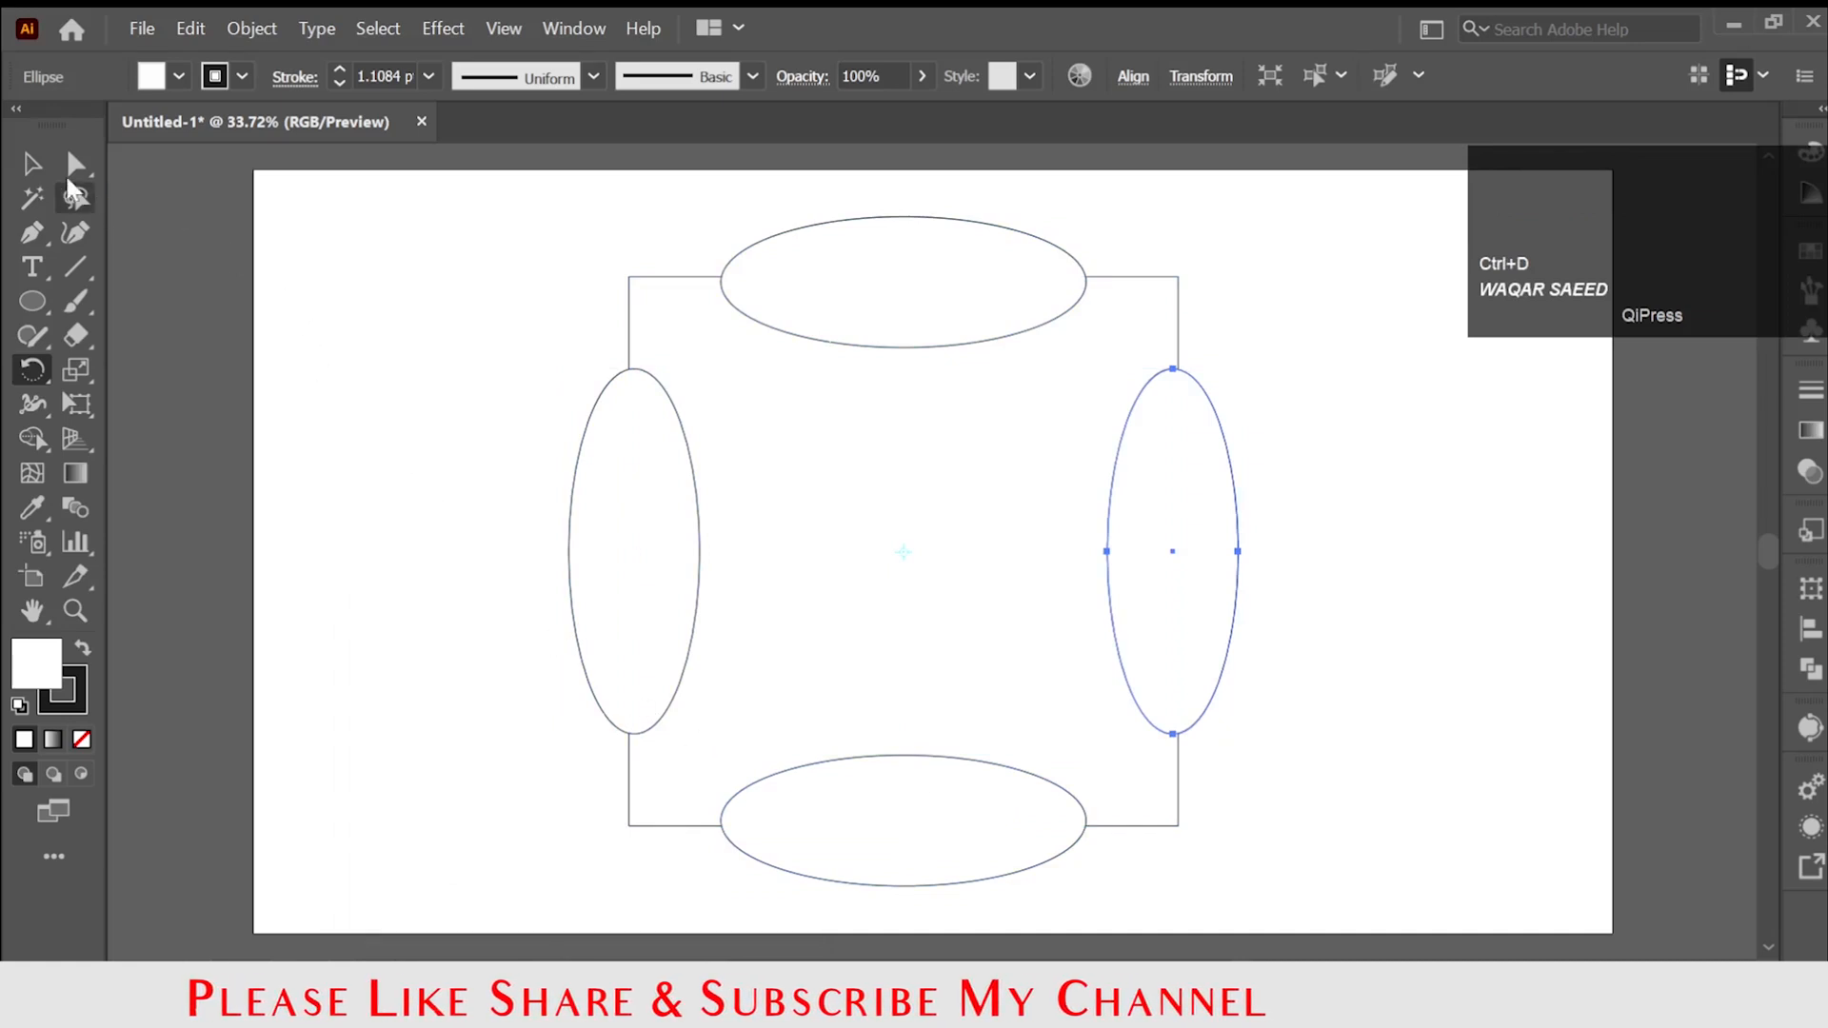
# Remove the fill from the square and all four ellipses.
pyautogui.click(31, 163)
pyautogui.click(472, 489)
pyautogui.moveTo(498, 254); pyautogui.dragTo(1297, 808)
pyautogui.click(161, 86)
pyautogui.click(19, 124)
pyautogui.click(394, 499)
pyautogui.click(392, 499)
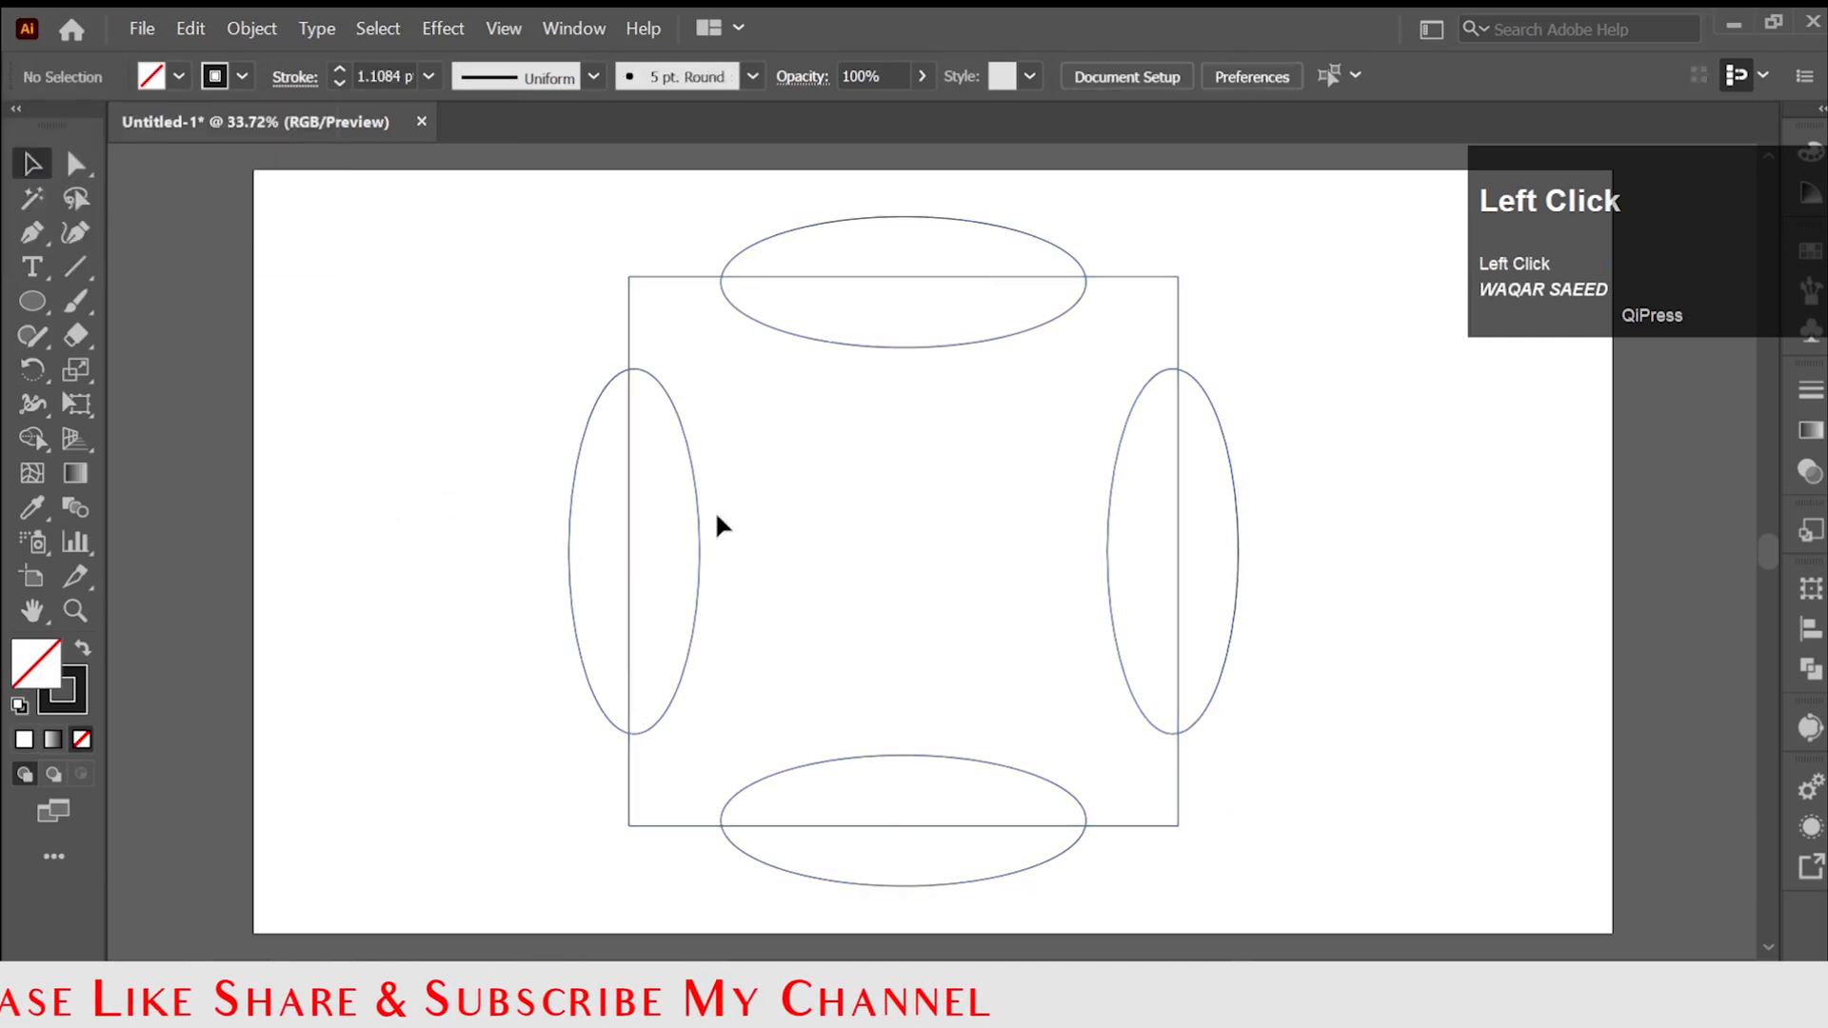
# Nudge each of the four ellipses outward so its centre lies exactly on the square's edge.
pyautogui.click(891, 348)
pyautogui.scroll(2, 900, 331)
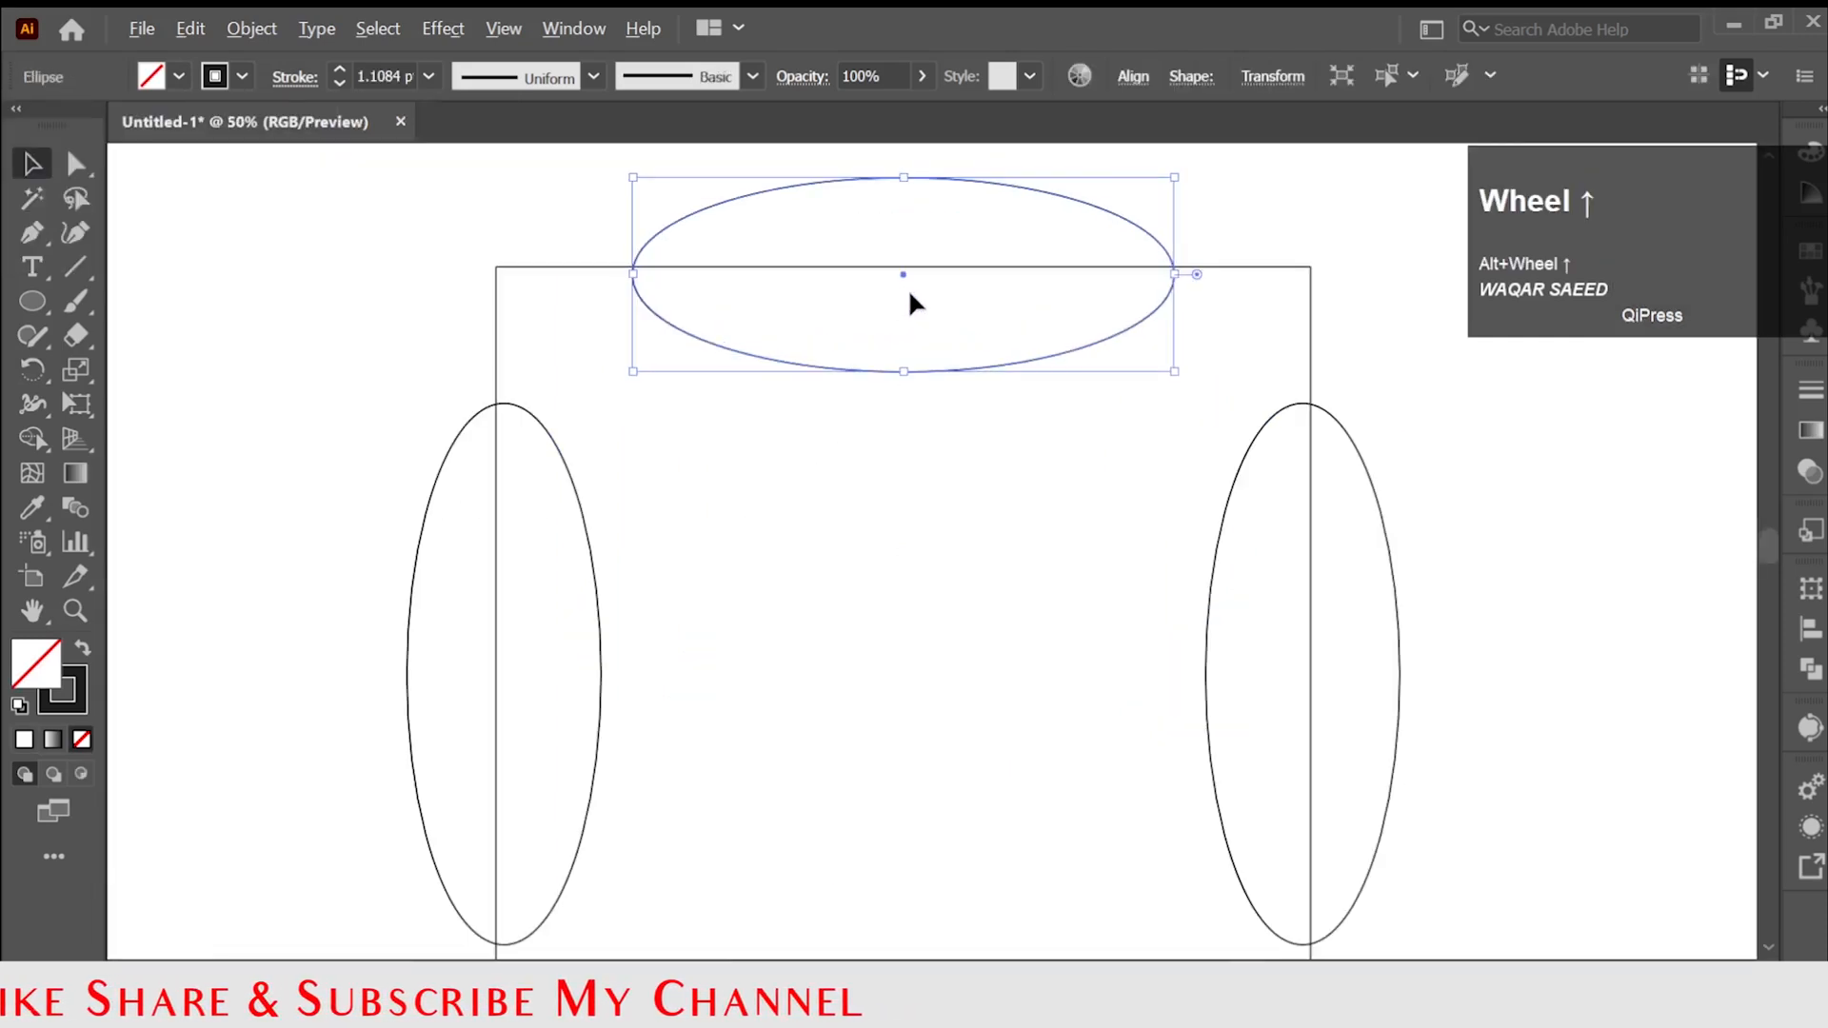
pyautogui.moveTo(921, 392); pyautogui.dragTo(921, 381)
pyautogui.scroll(-1, 502, 676)
pyautogui.moveTo(498, 686); pyautogui.dragTo(488, 685)
pyautogui.moveTo(1307, 747); pyautogui.dragTo(1313, 743)
pyautogui.scroll(-12, 1295, 752)
pyautogui.moveTo(910, 796); pyautogui.dragTo(908, 807)
pyautogui.scroll(-3, 908, 806)
# Merge the square and the four ellipses into a single outline with the Shape Builder tool.
pyautogui.moveTo(626, 276); pyautogui.dragTo(1339, 734)
pyautogui.scroll(1, 862, 598)
pyautogui.moveTo(33, 438); pyautogui.dragTo(148, 441)
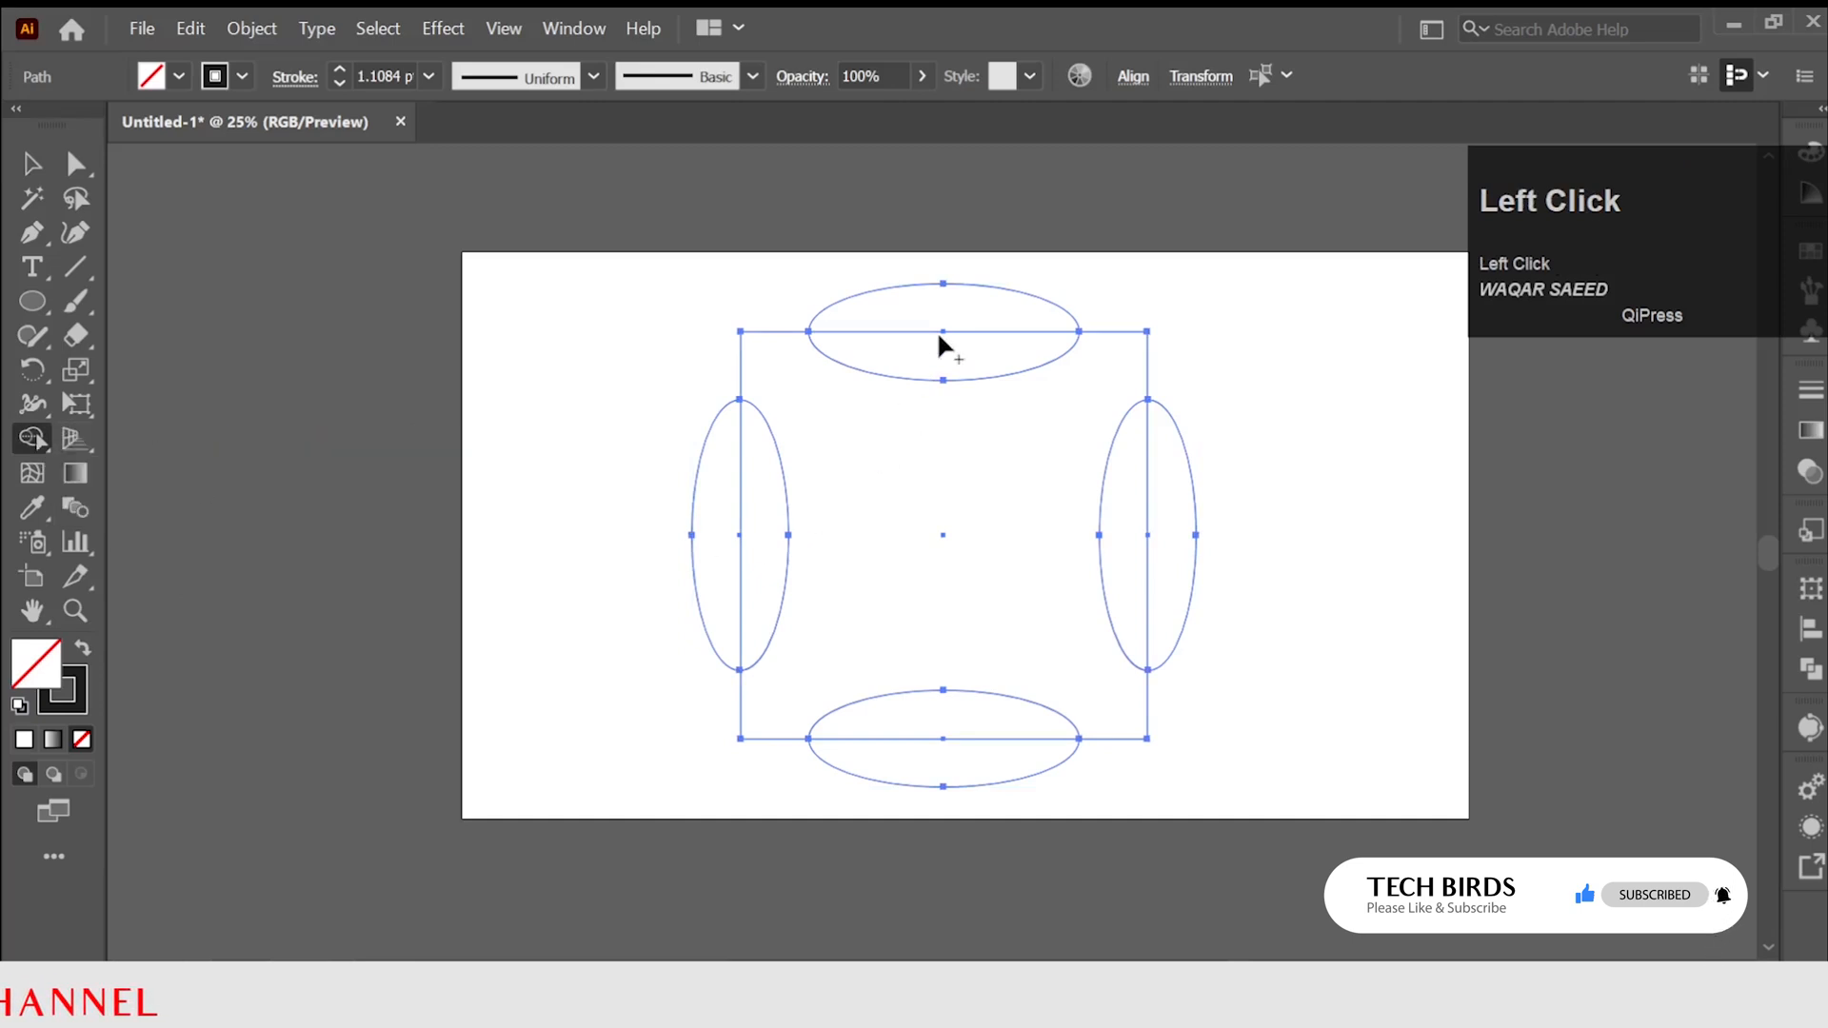
pyautogui.moveTo(939, 324)
pyautogui.mouseDown()
pyautogui.moveTo(772, 476)
pyautogui.moveTo(731, 557)
pyautogui.moveTo(920, 767)
pyautogui.moveTo(1156, 583)
pyautogui.moveTo(1098, 568)
pyautogui.mouseUp()
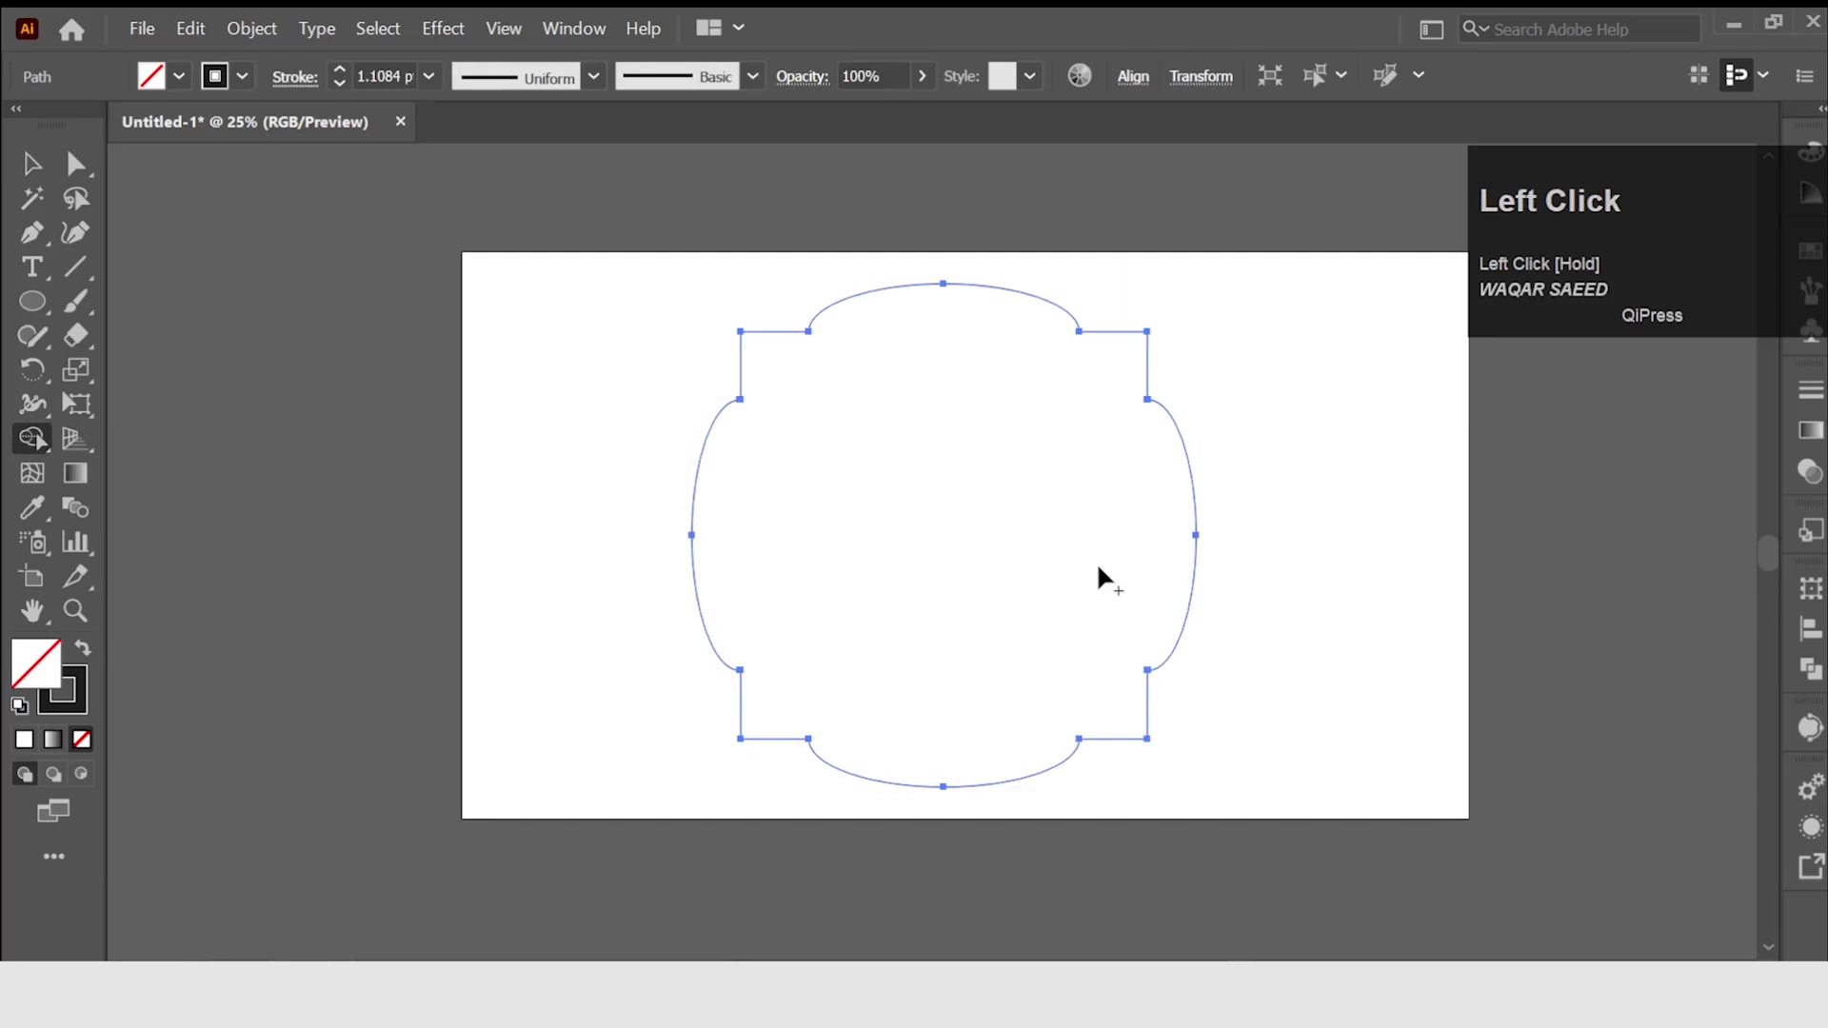
pyautogui.click(31, 167)
# Start a Transform effect on the merged outline with horizontal and vertical scale set to 98%.
pyautogui.click(443, 27)
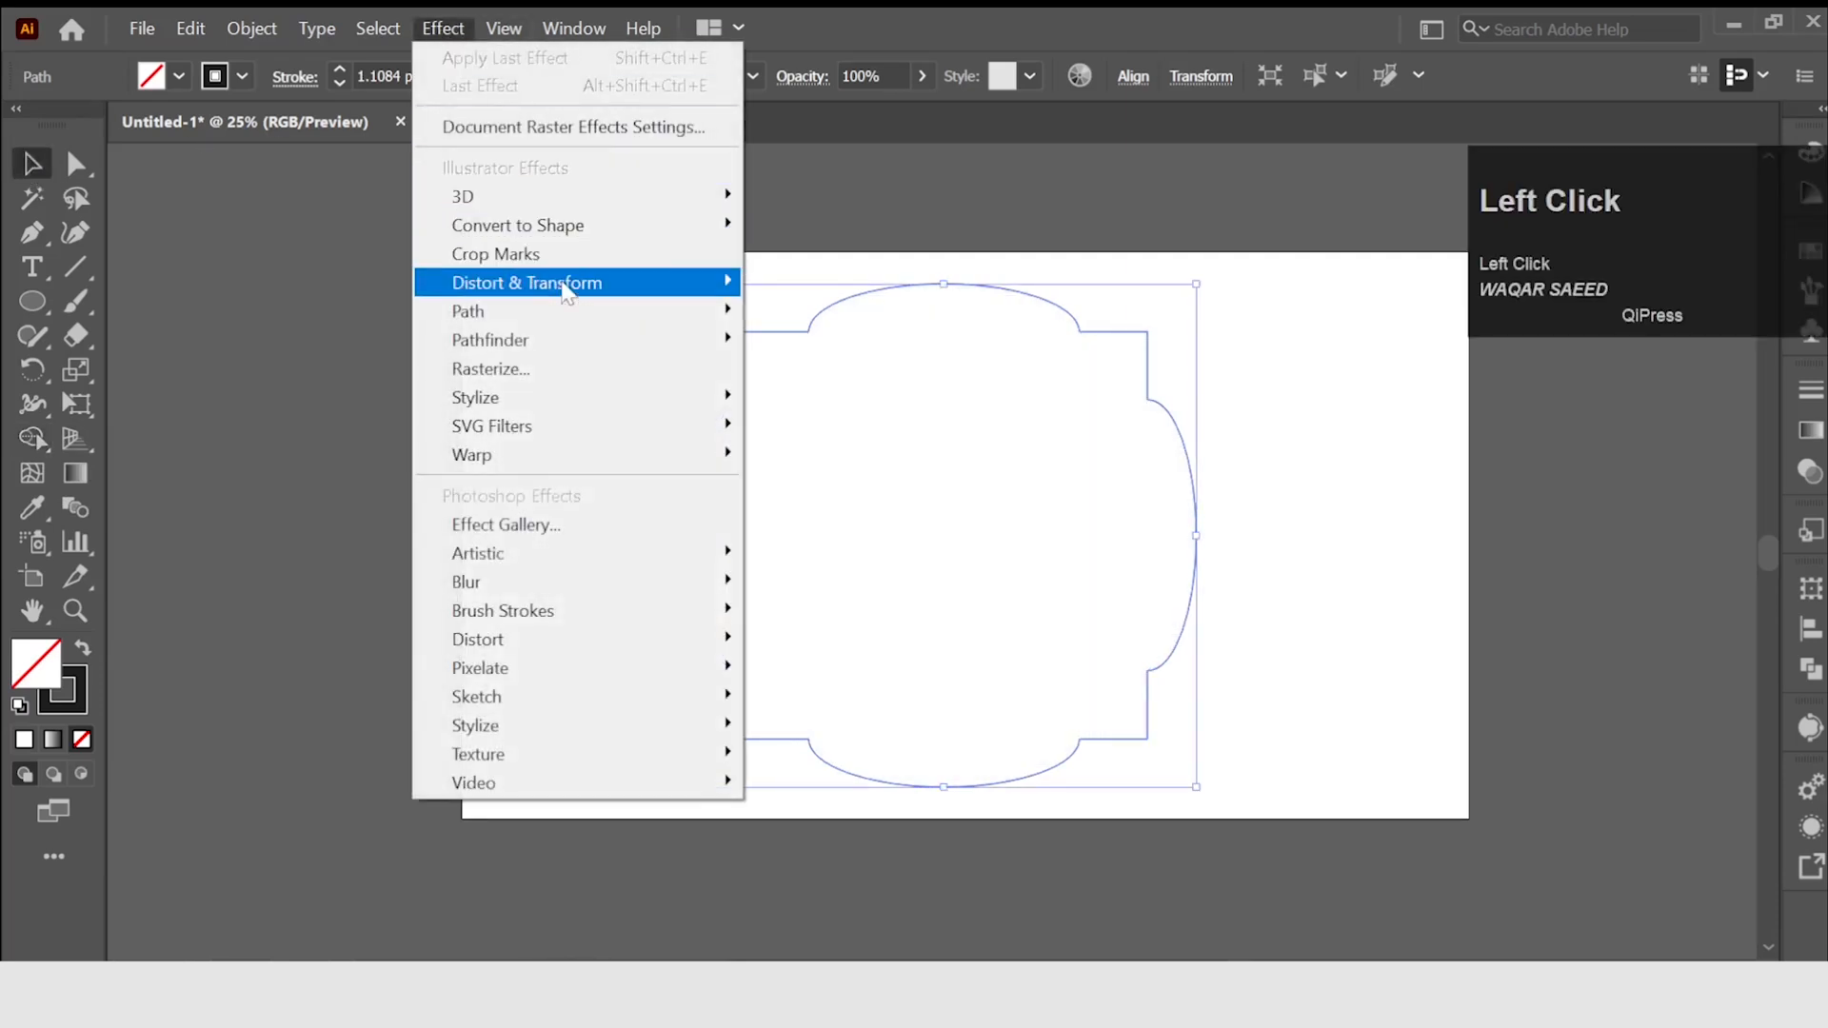
pyautogui.moveTo(564, 288)
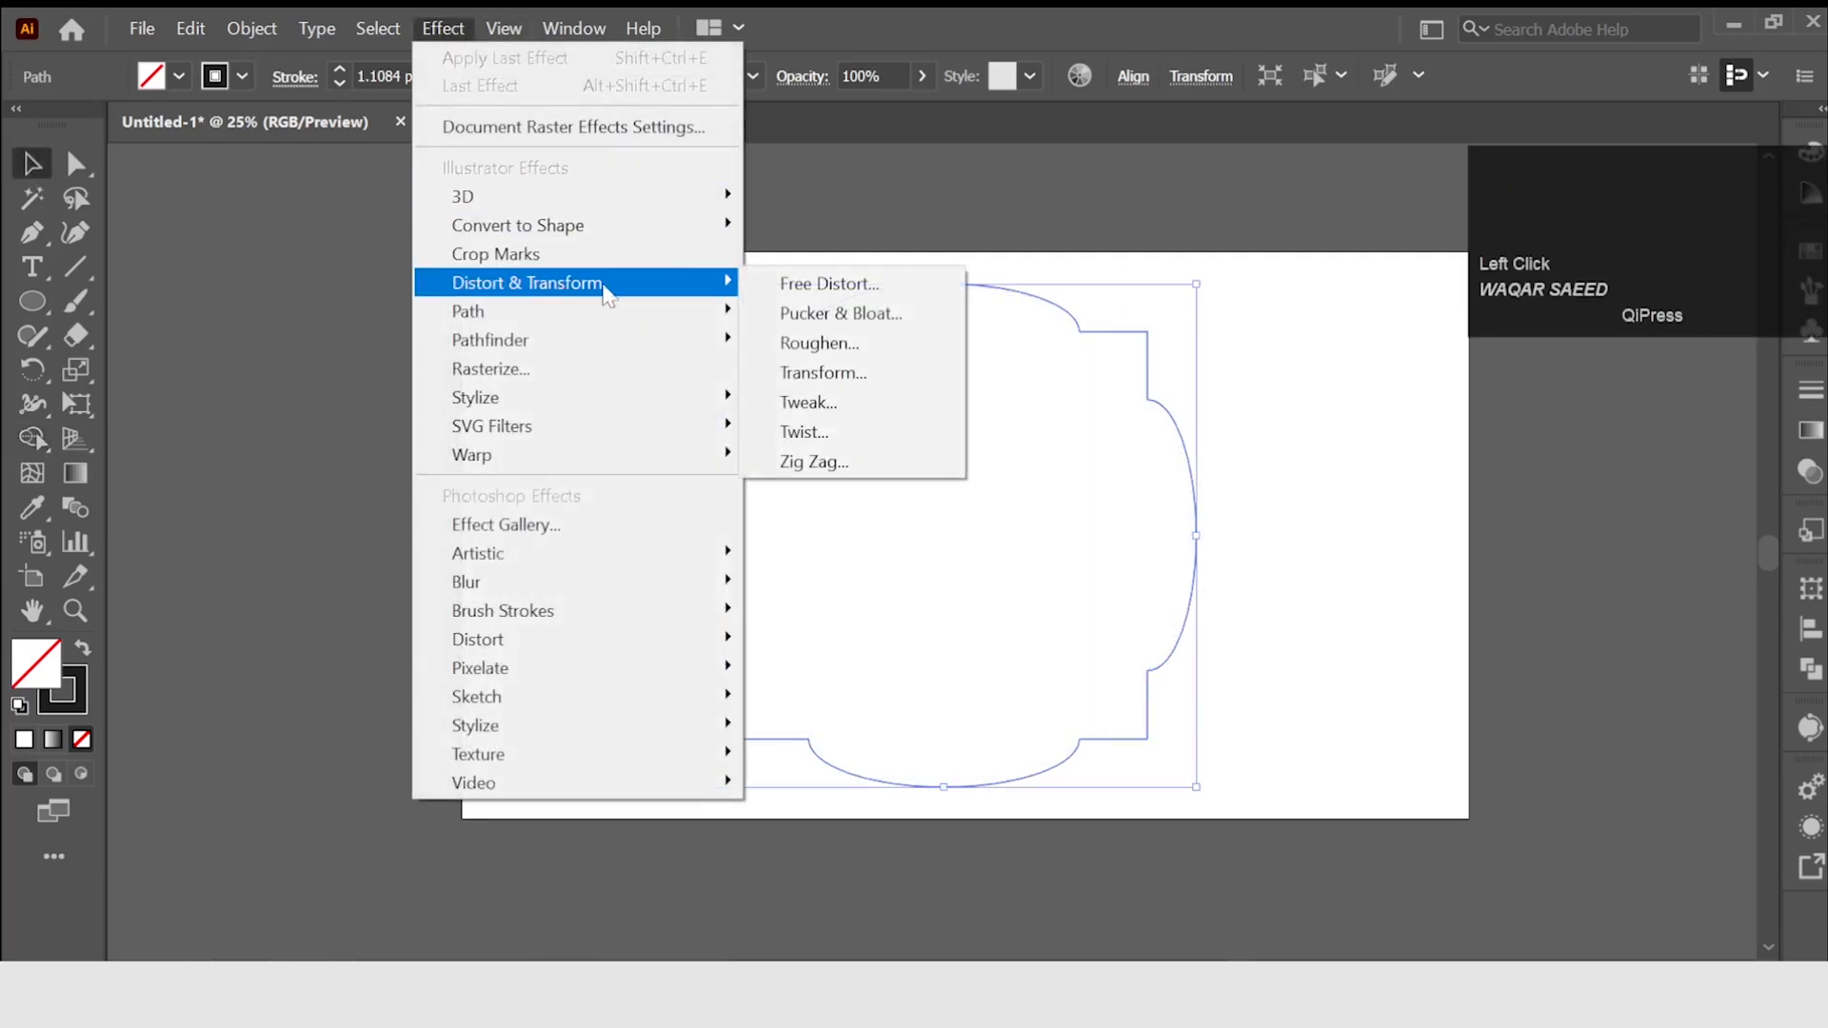
pyautogui.click(819, 373)
pyautogui.moveTo(306, 141); pyautogui.dragTo(414, 158)
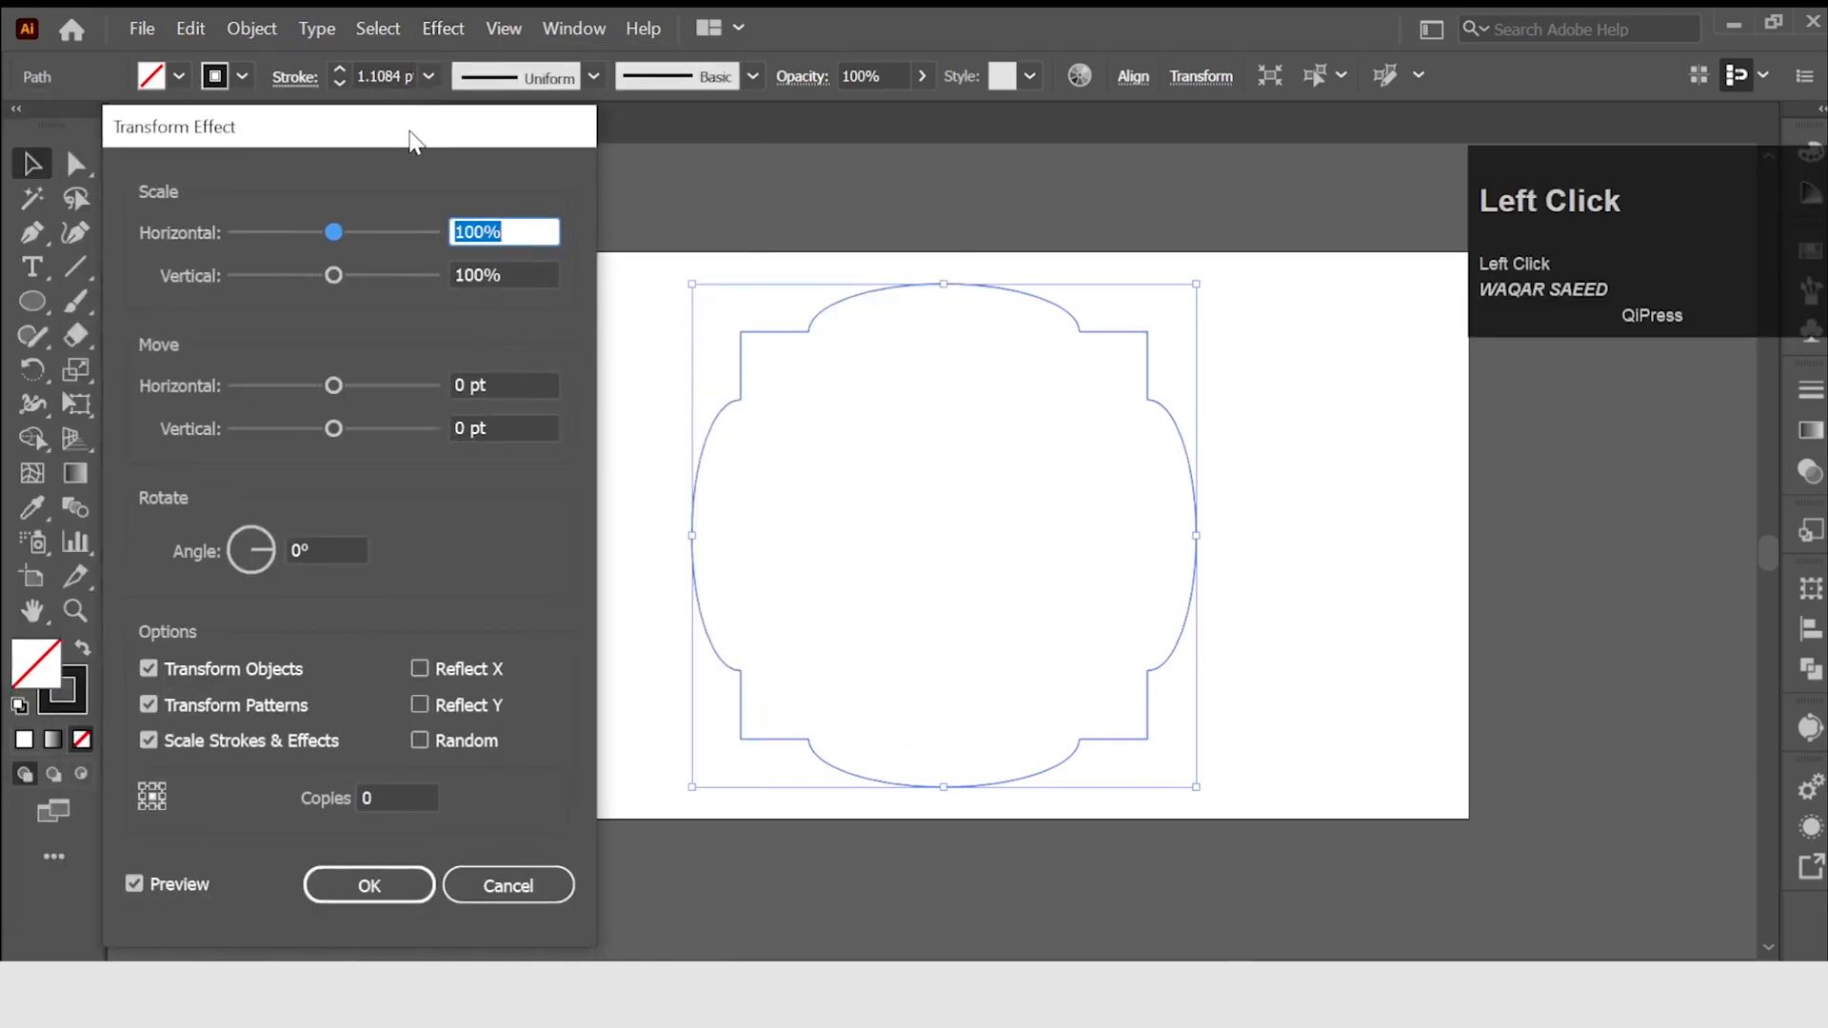
pyautogui.scroll(-1, 497, 234)
pyautogui.scroll(-1, 496, 234)
pyautogui.click(491, 272)
pyautogui.scroll(-1, 491, 271)
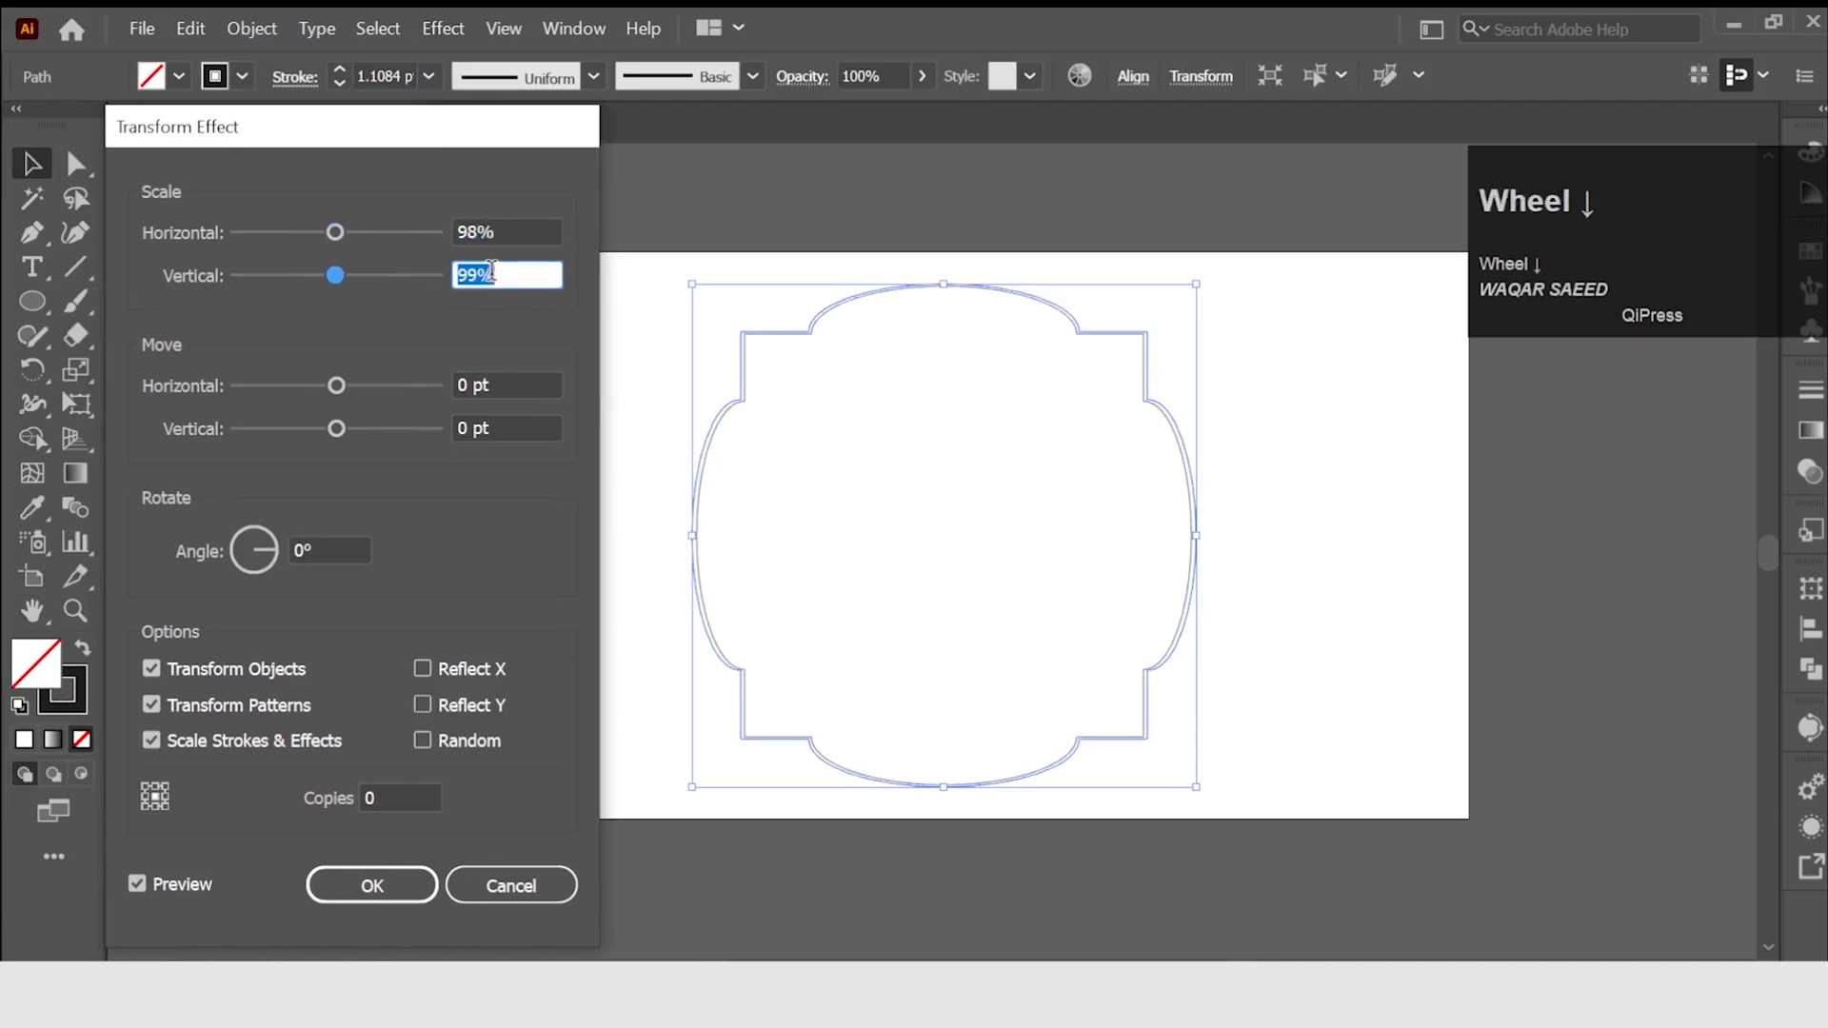
pyautogui.scroll(-1, 491, 271)
# Set the Transform effect to 183 copies with a rotation angle of 1° and apply it.
pyautogui.click(389, 790)
pyautogui.scroll(20, 385, 796)
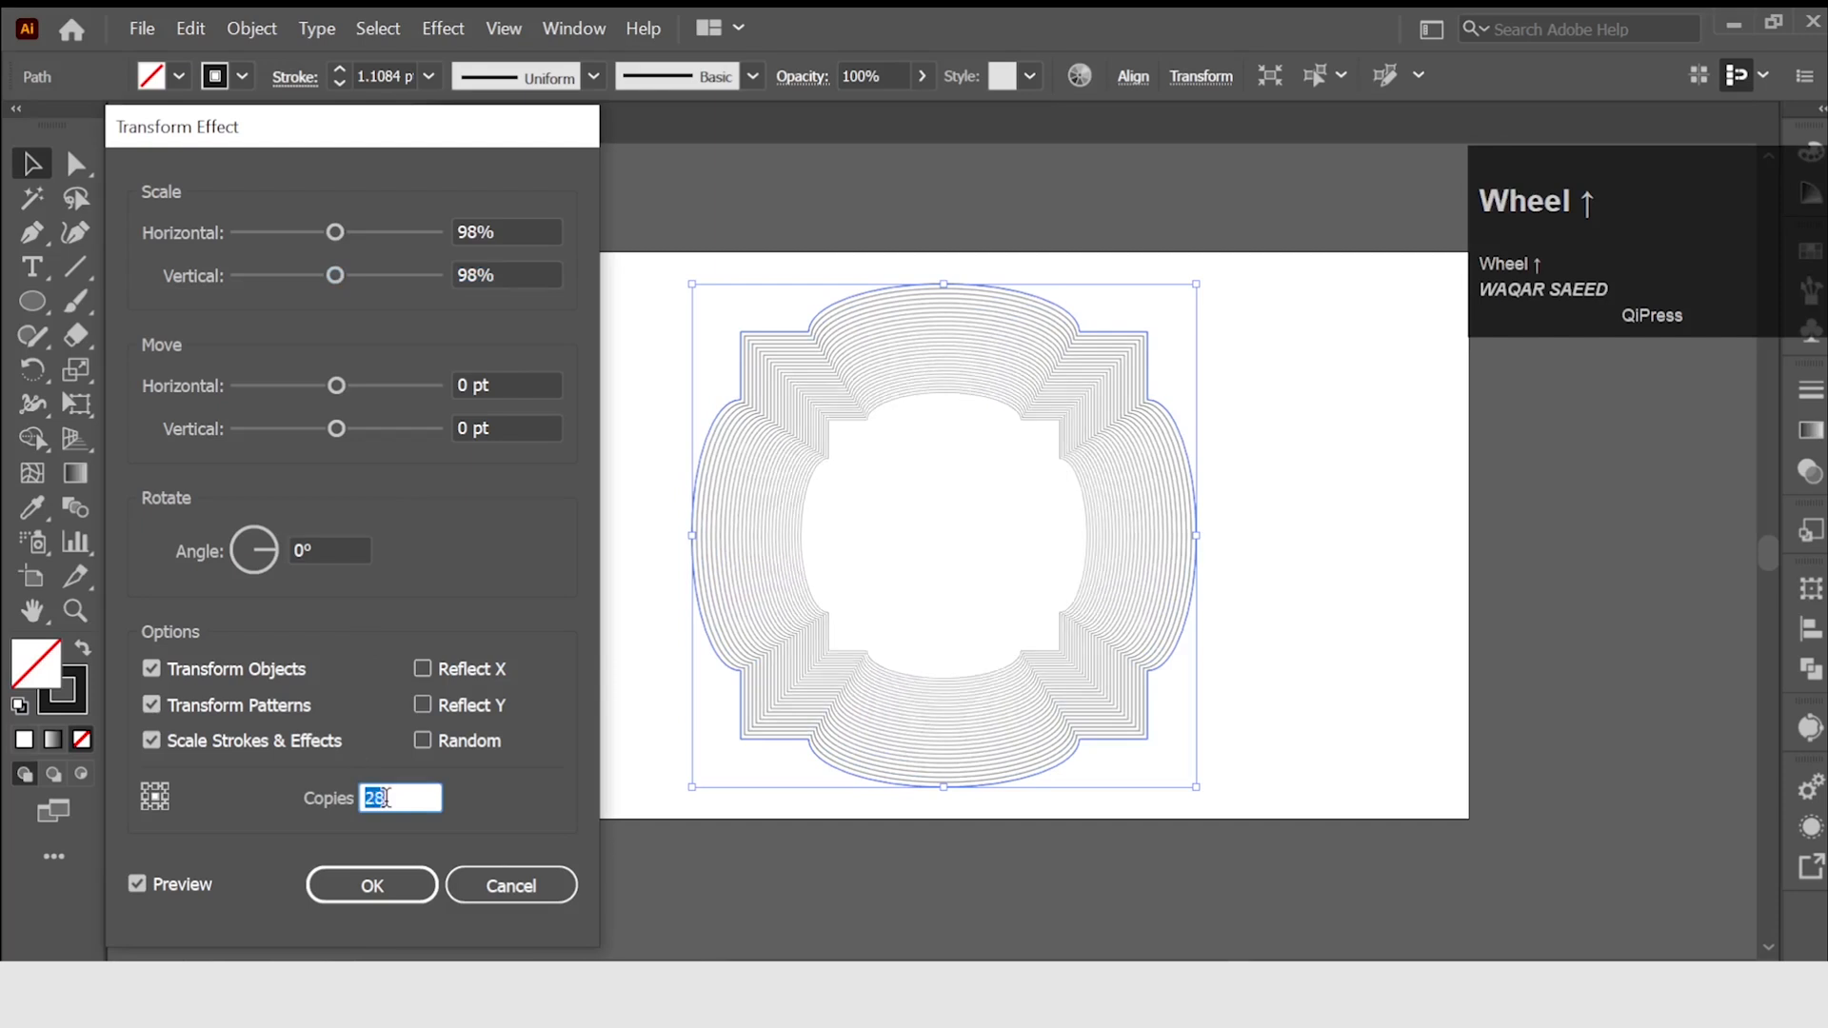
pyautogui.scroll(20, 386, 797)
pyautogui.scroll(20, 386, 797)
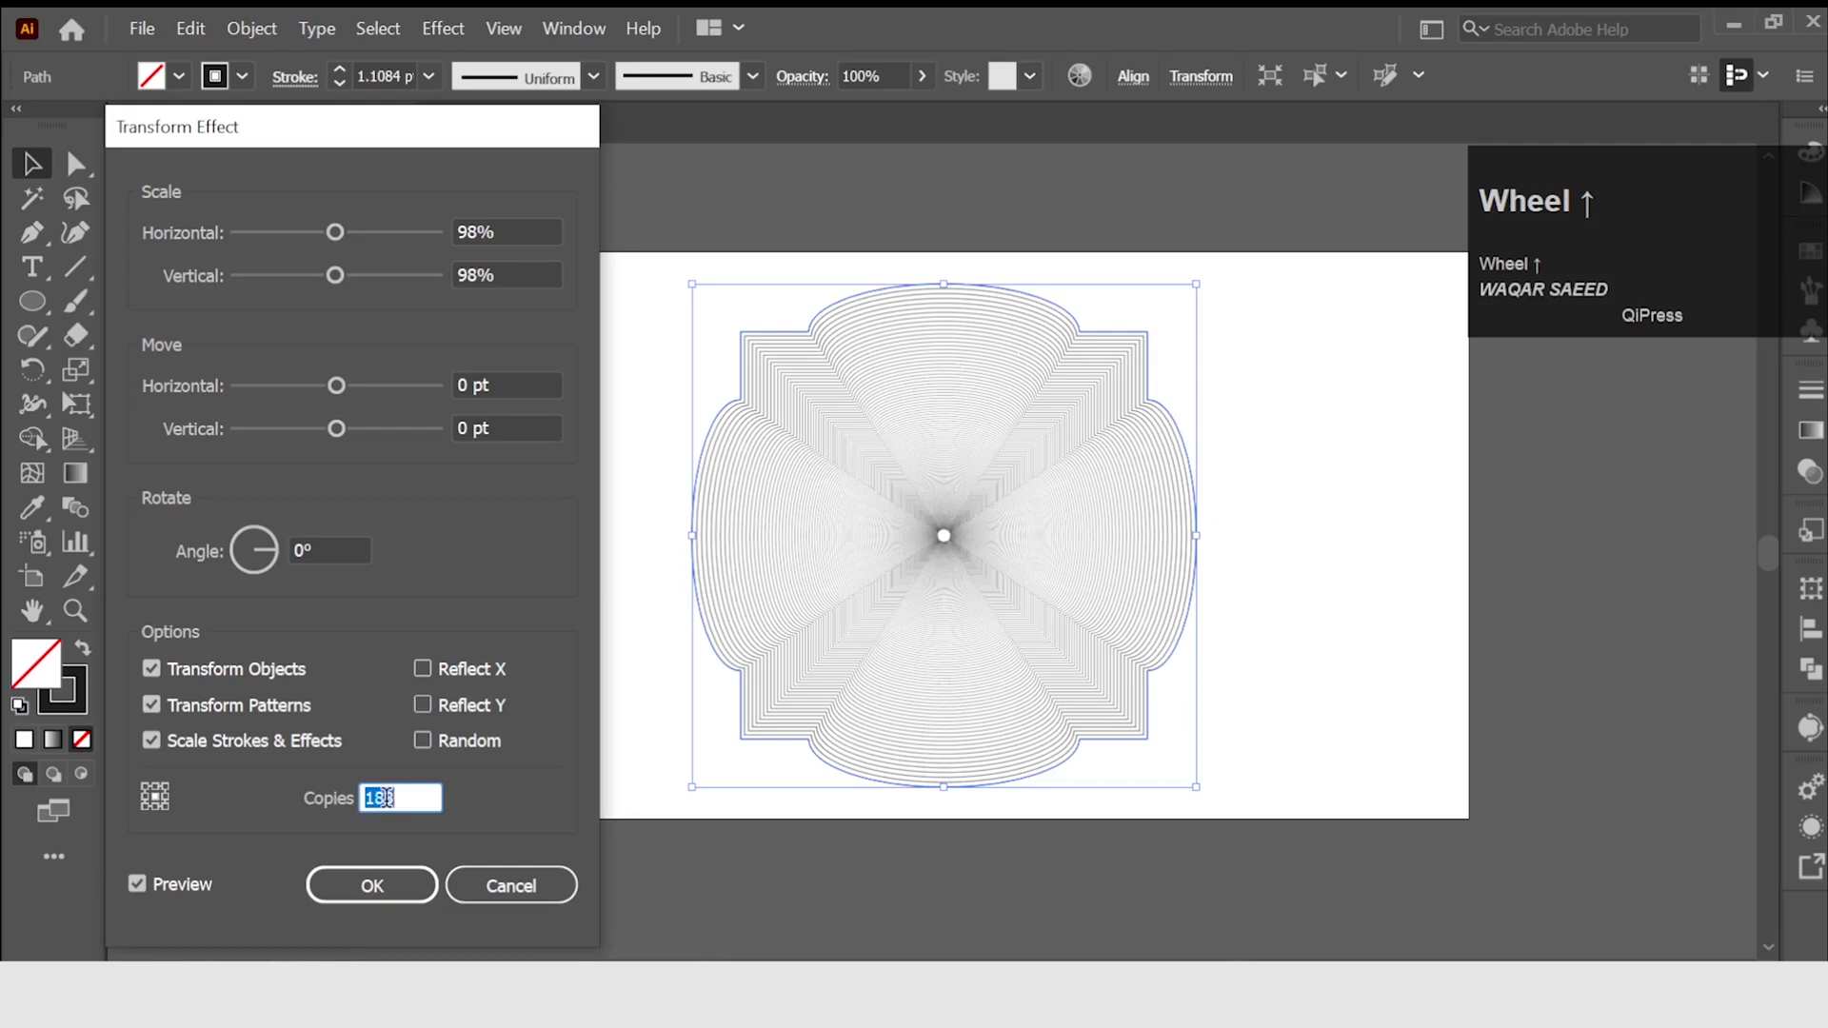
pyautogui.click(324, 552)
pyautogui.scroll(1, 324, 551)
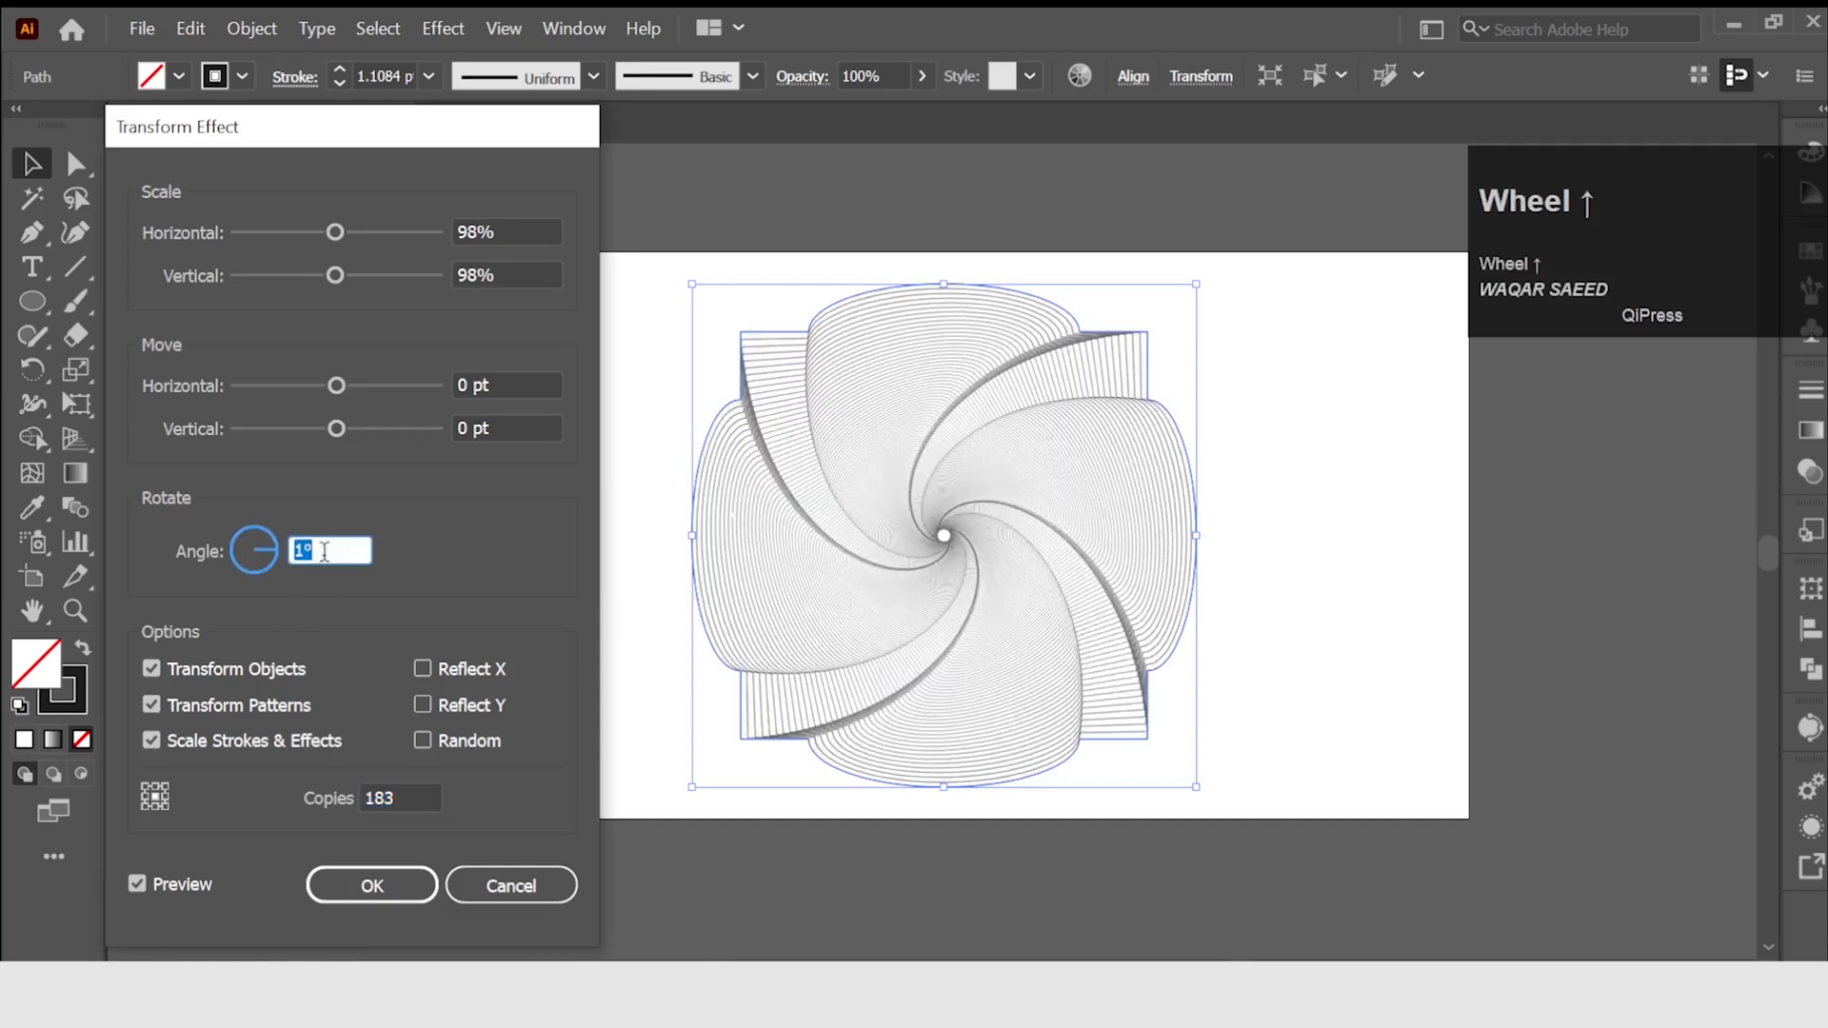
pyautogui.click(370, 885)
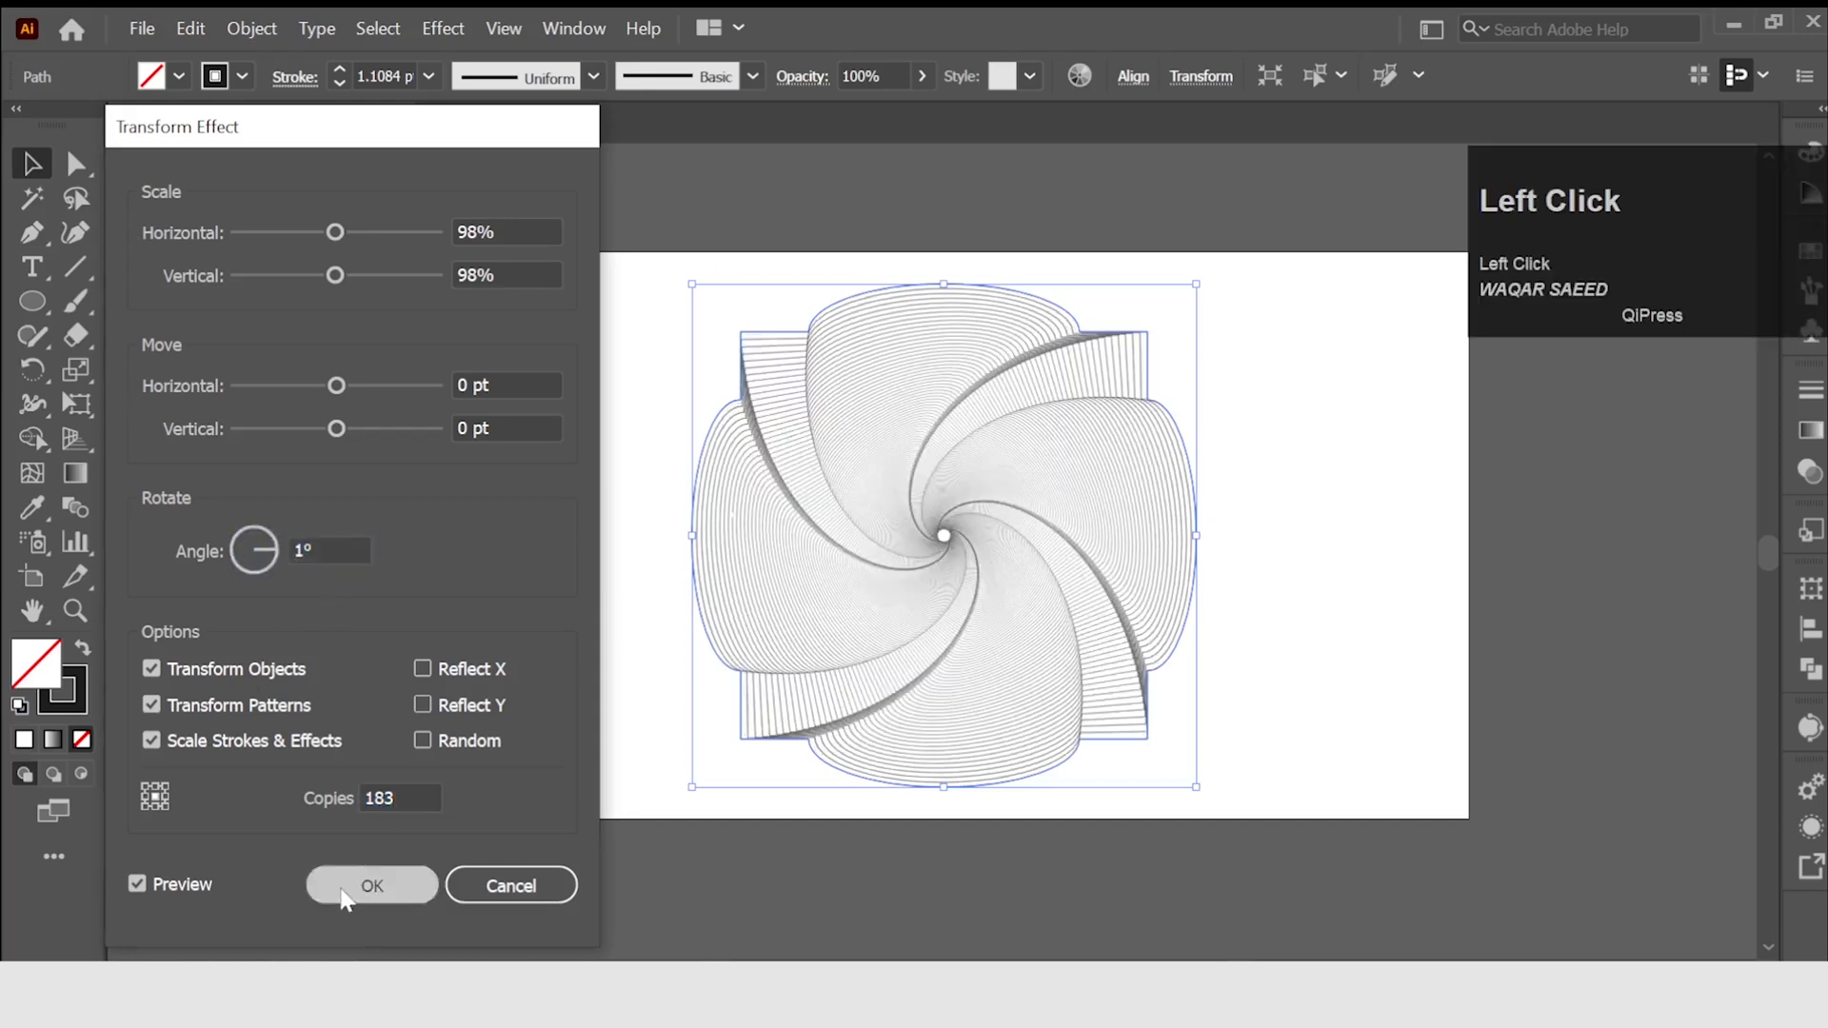
# Try dark blue, magenta, red and orange as stroke colours for the spiral artwork.
pyautogui.scroll(1, 672, 454)
pyautogui.moveTo(665, 457); pyautogui.dragTo(481, 455)
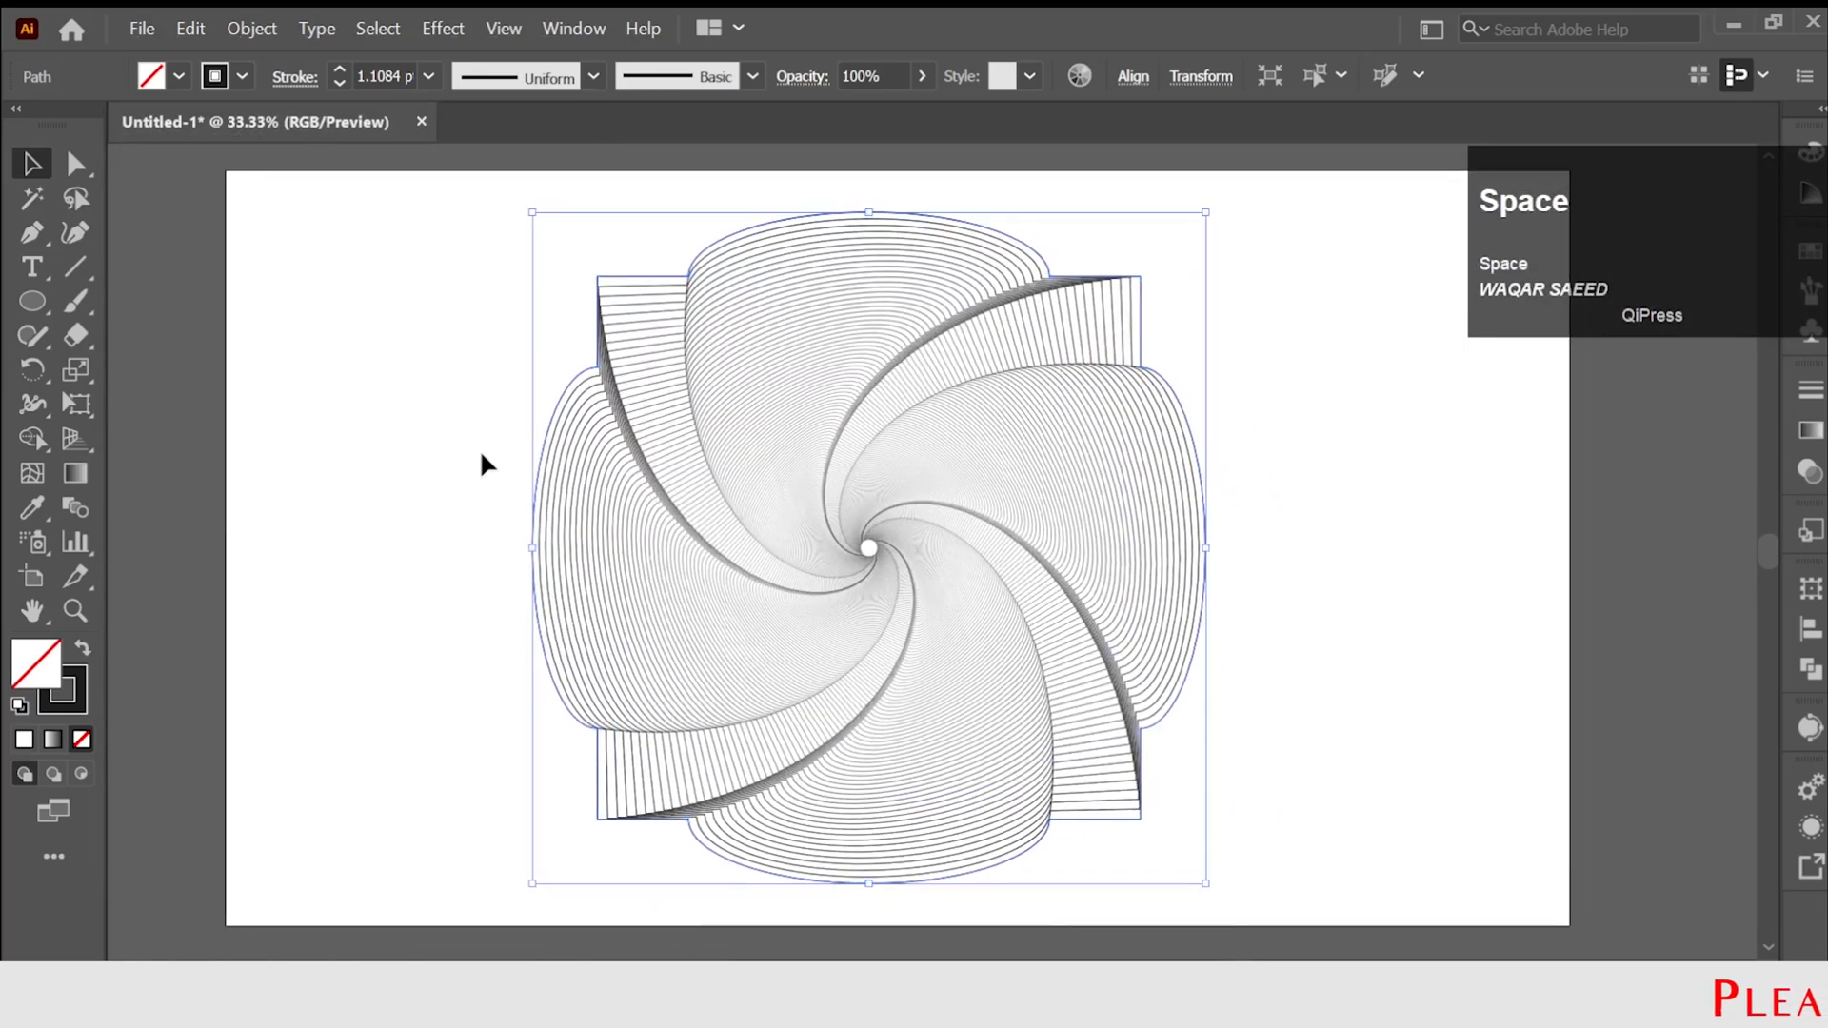
pyautogui.click(243, 76)
pyautogui.click(78, 124)
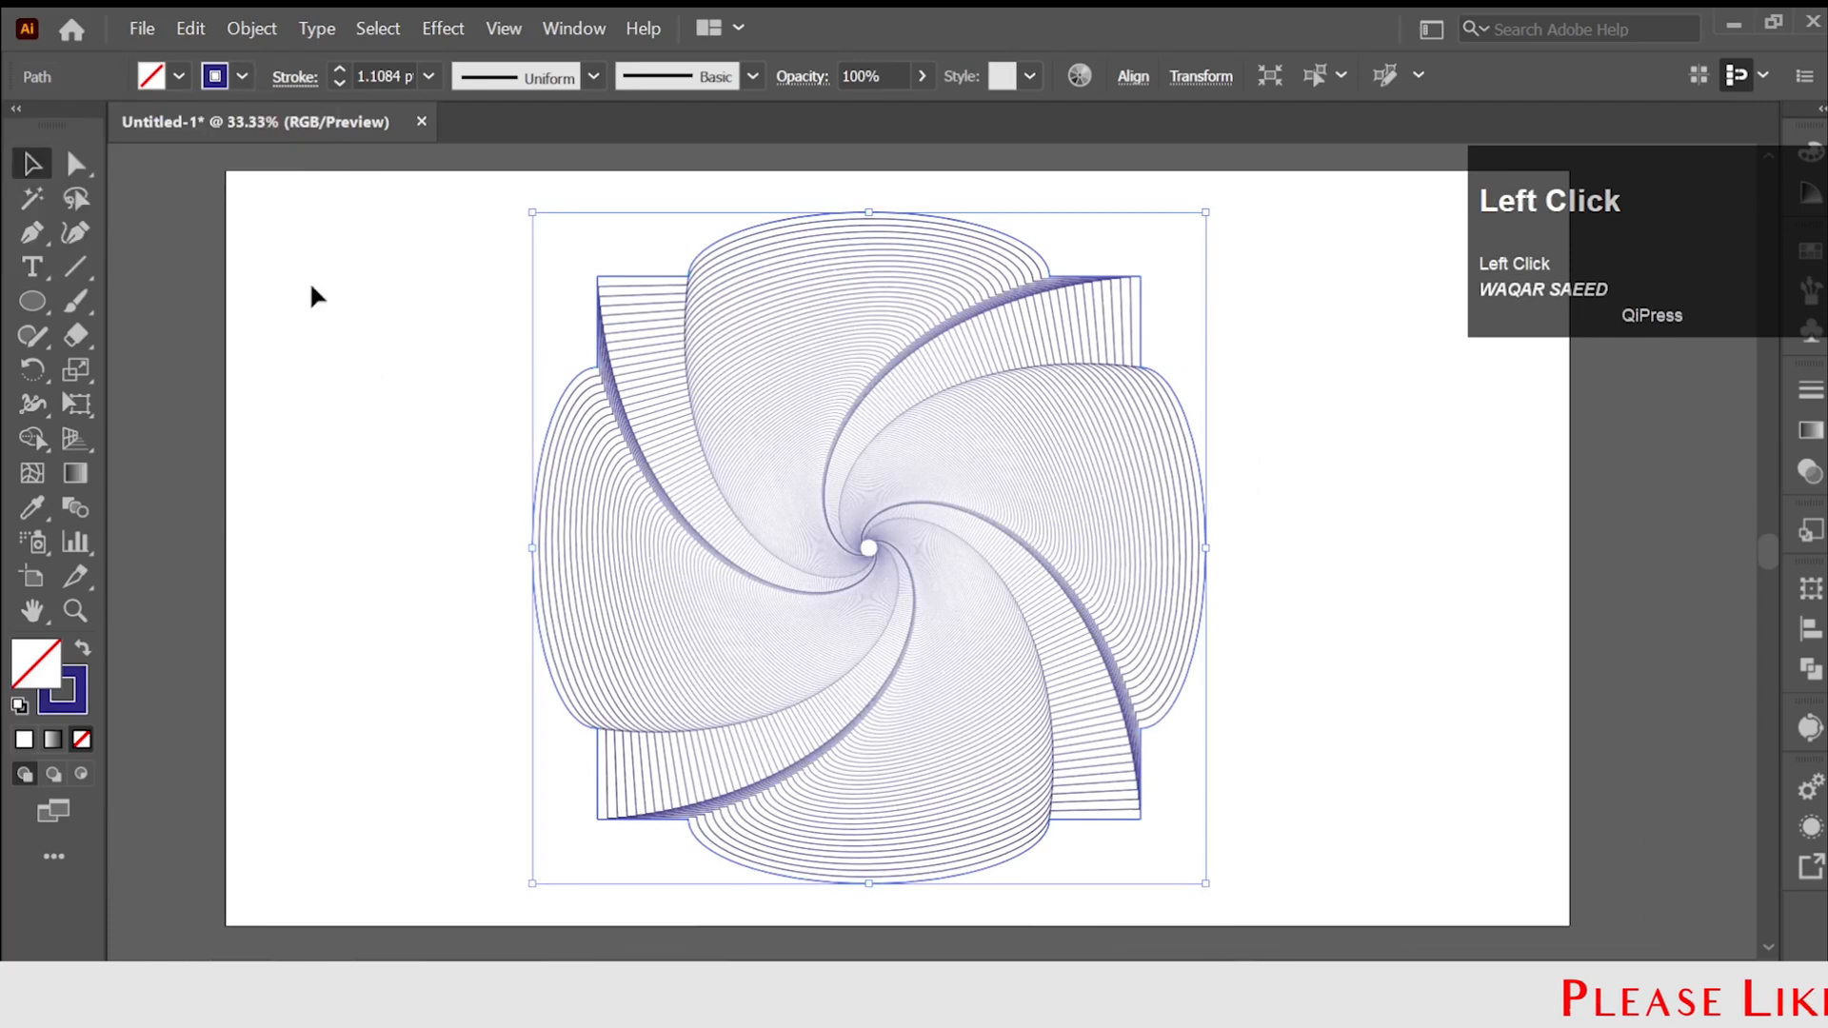
pyautogui.click(243, 76)
pyautogui.click(202, 126)
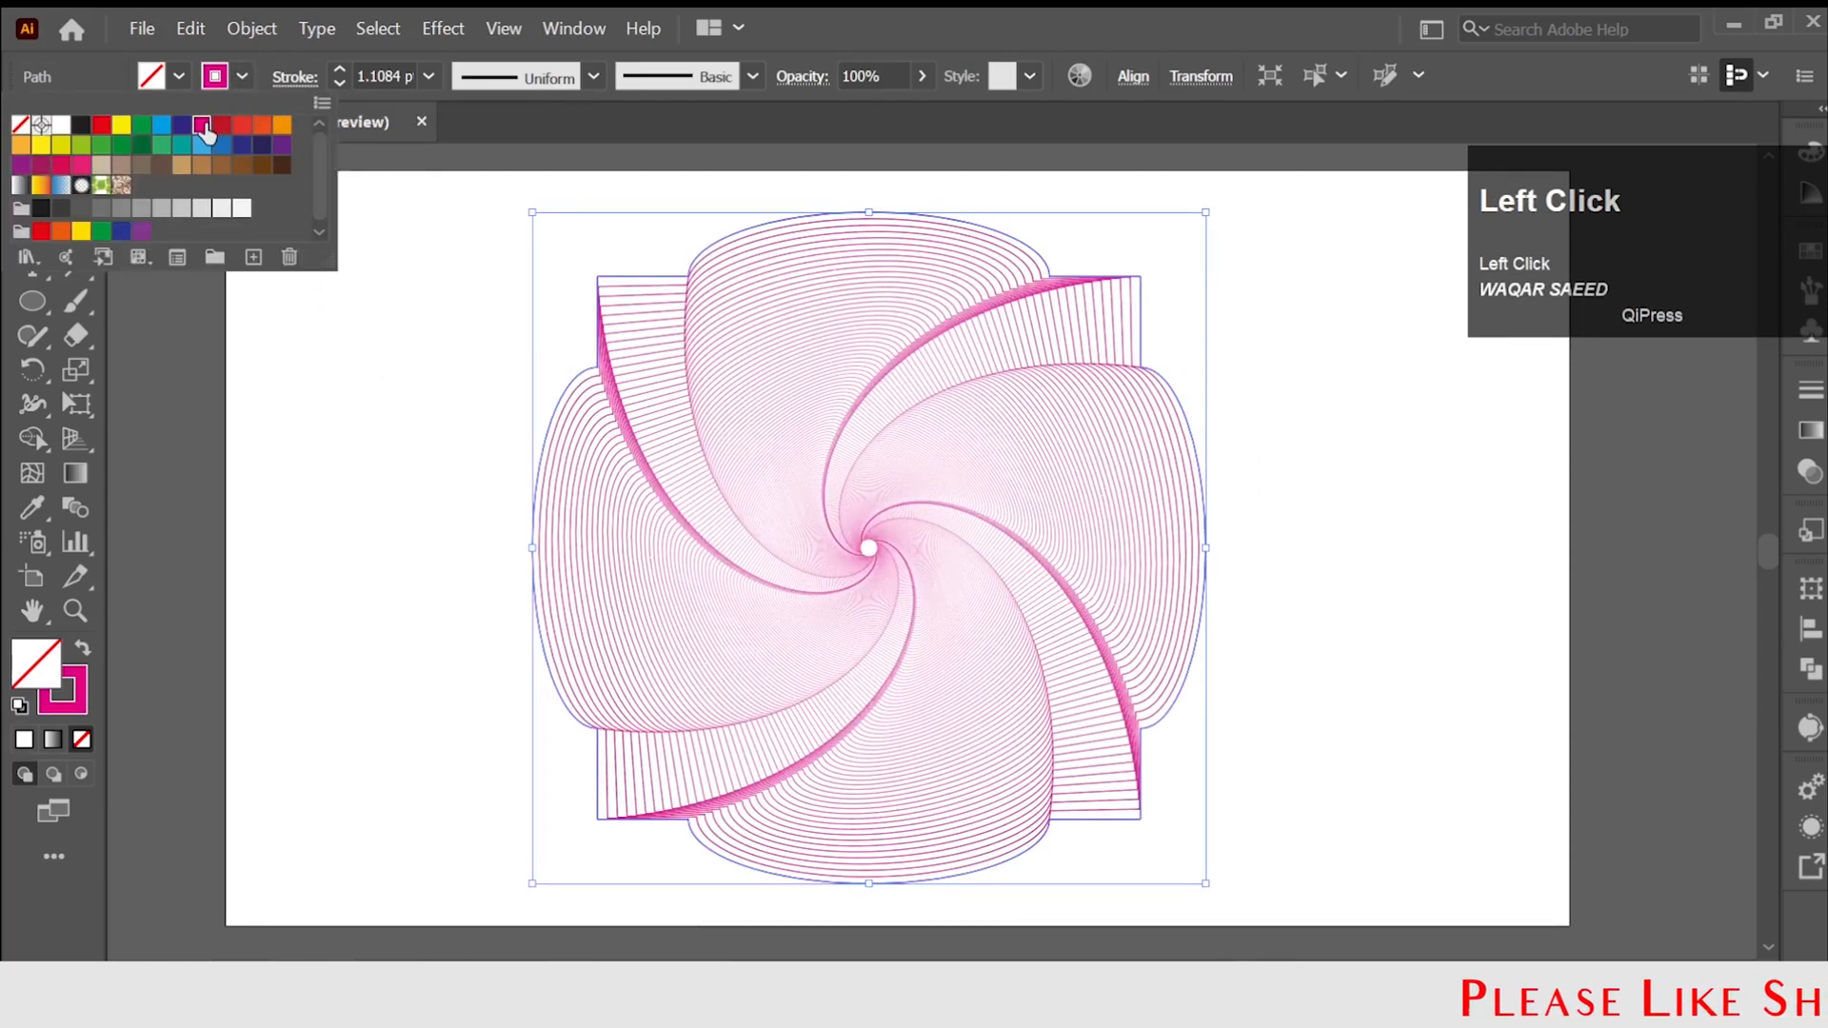
pyautogui.click(242, 130)
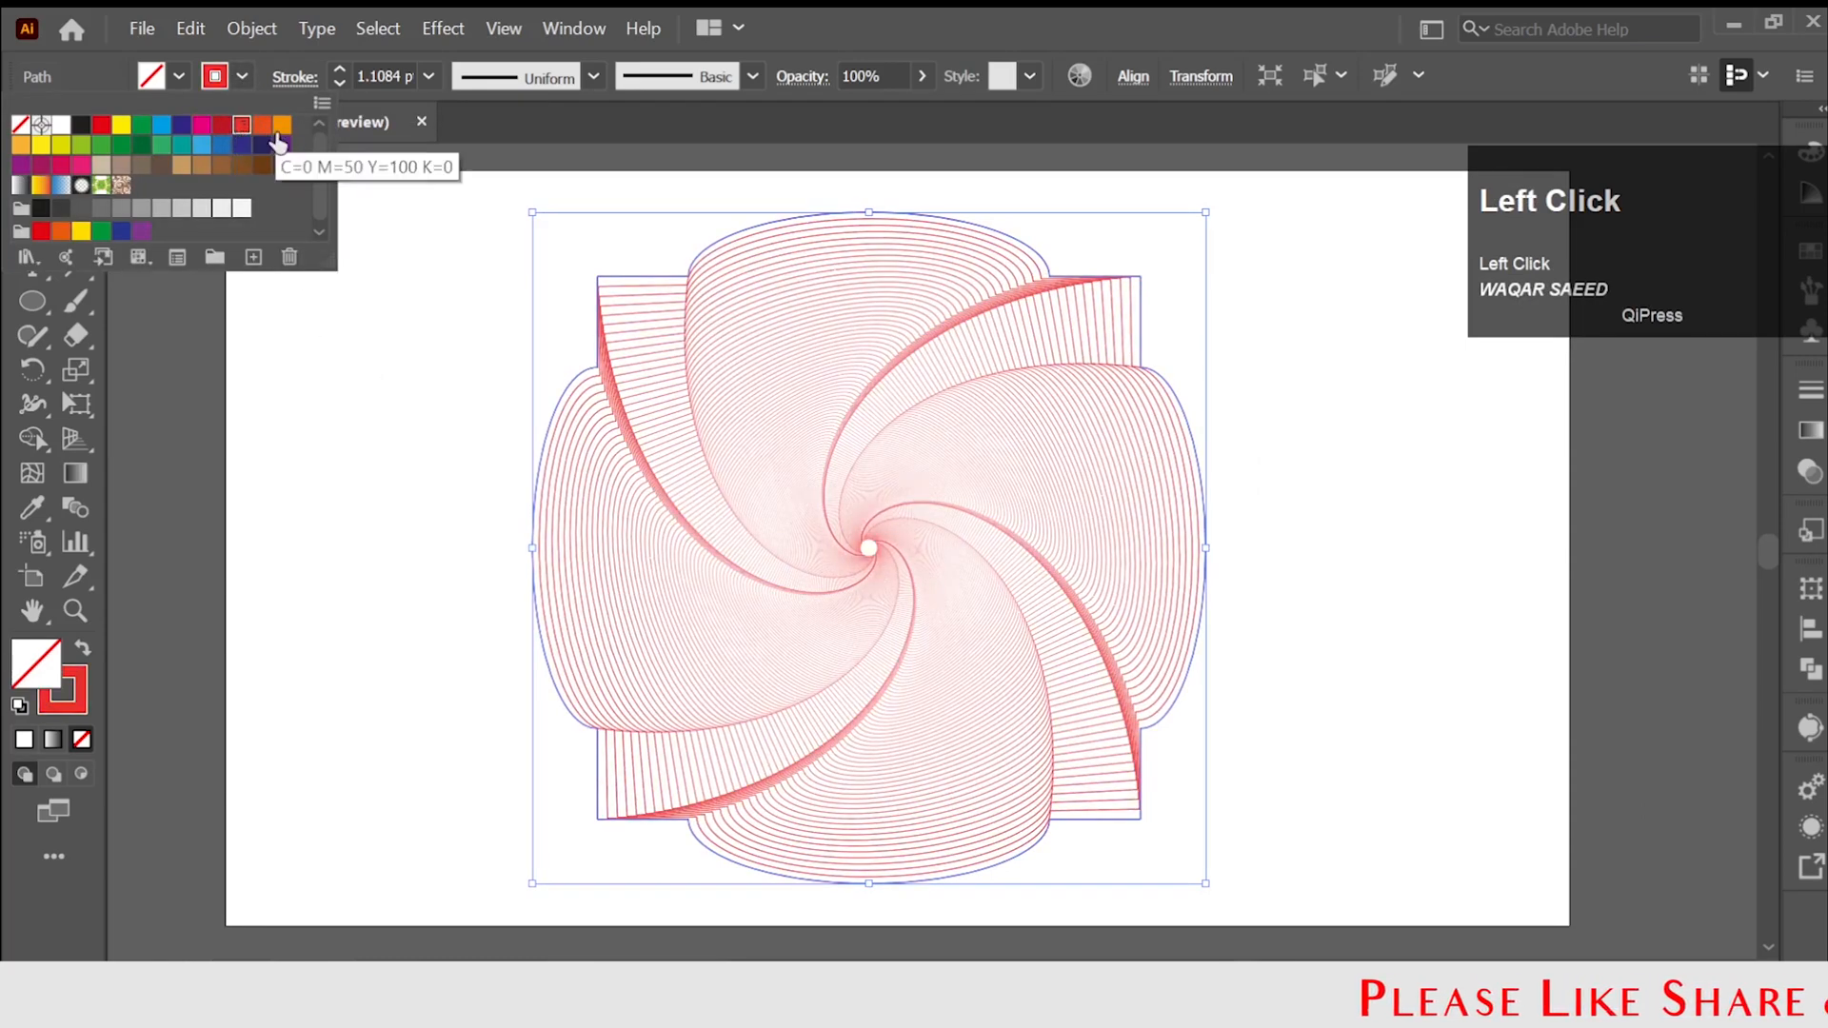
pyautogui.click(281, 131)
# Set the spiral artwork's stroke colour to dark green and deselect it.
pyautogui.click(60, 165)
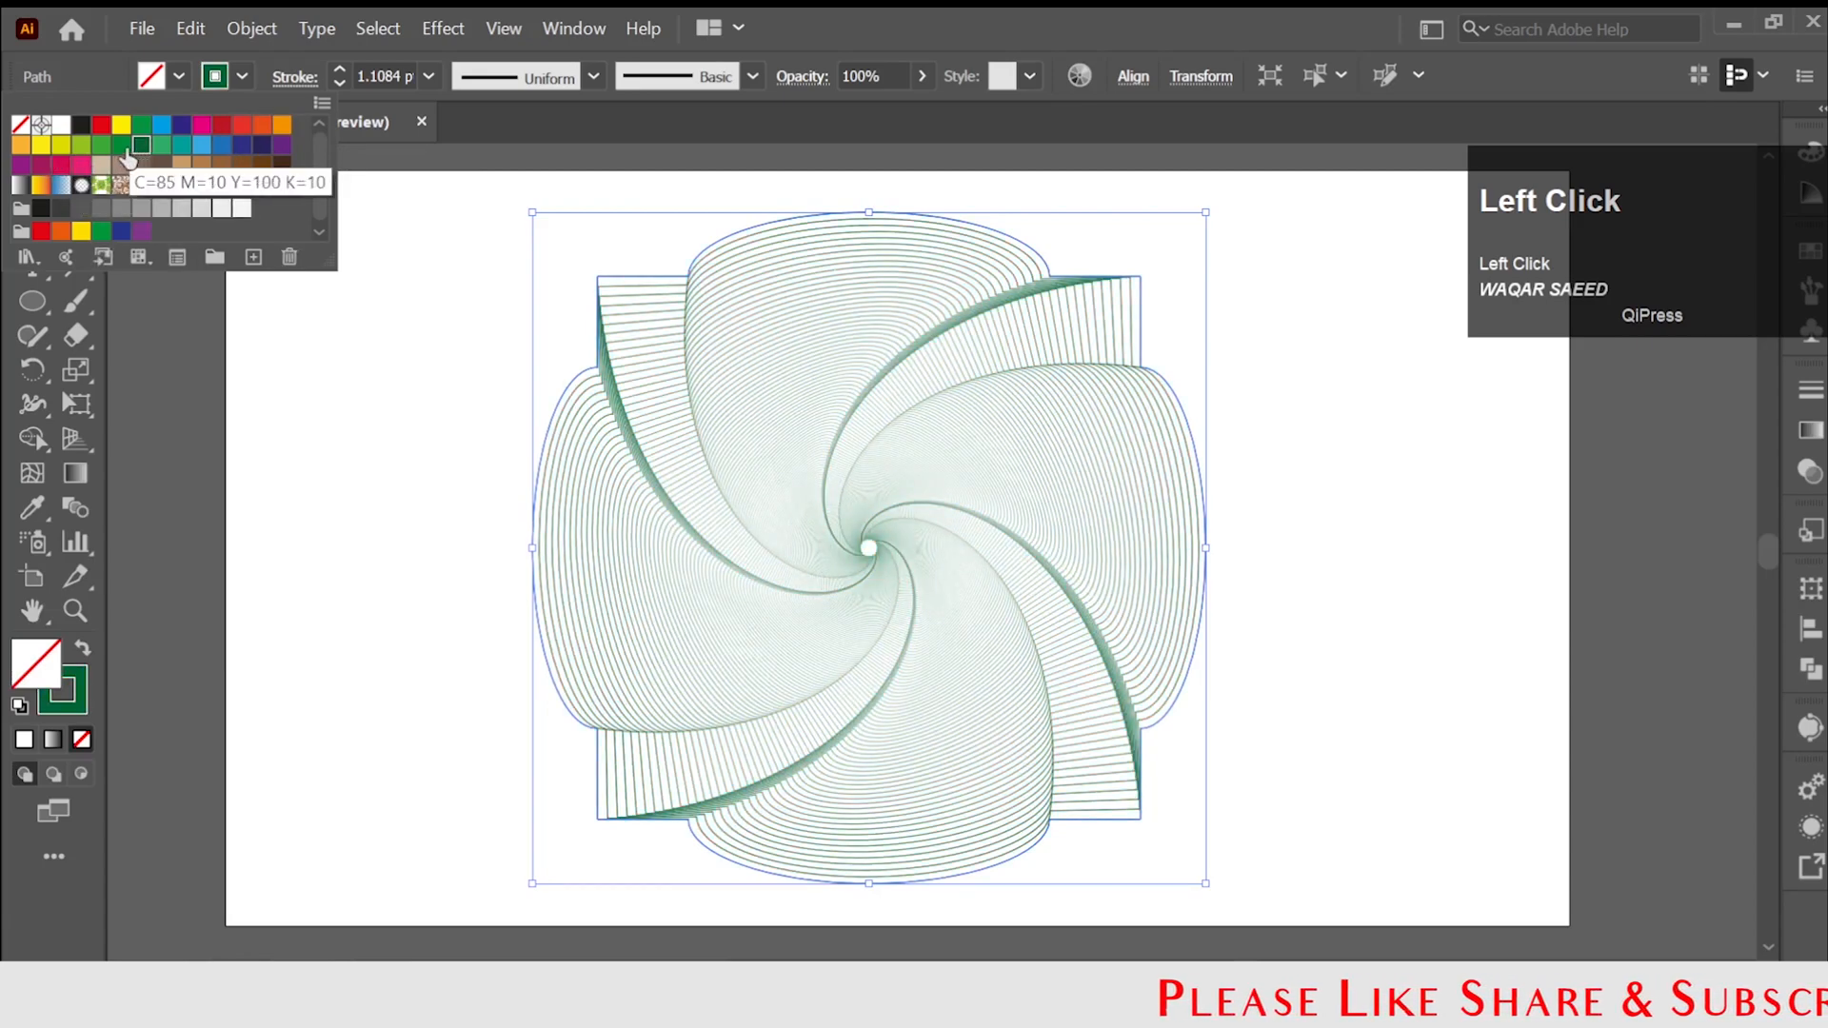
pyautogui.click(337, 330)
pyautogui.click(340, 334)
# Scale the green spiral down to a small size and move it to the artboard's lower-left corner.
pyautogui.click(927, 376)
pyautogui.moveTo(1206, 208); pyautogui.dragTo(996, 430)
pyautogui.moveTo(914, 527); pyautogui.dragTo(440, 730)
pyautogui.click(705, 643)
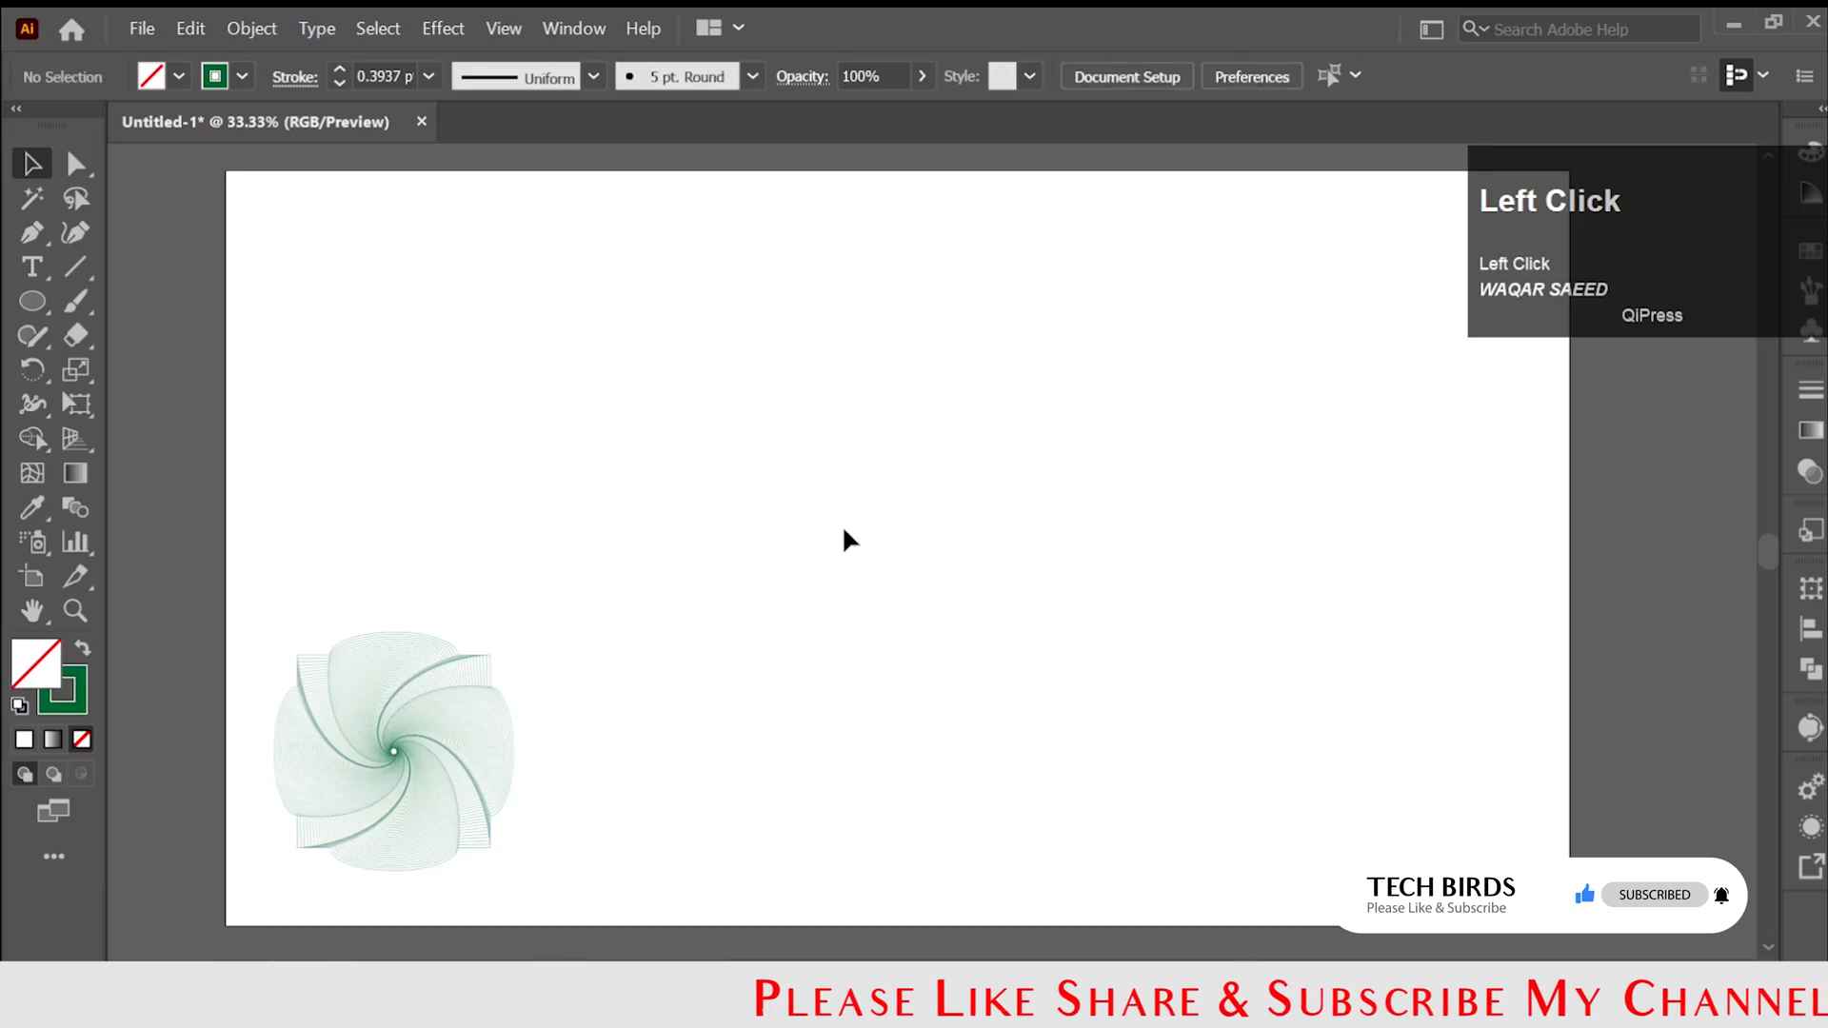
# Draw a large unfilled square in the empty area of the artboard beside the small spiral.
pyautogui.moveTo(19, 305); pyautogui.dragTo(143, 299)
pyautogui.moveTo(729, 334); pyautogui.dragTo(1329, 790)
pyautogui.click(35, 166)
pyautogui.click(832, 391)
# Draw two diagonal lines connecting the opposite corners of the new square.
pyautogui.moveTo(832, 331)
pyautogui.mouseDown()
pyautogui.moveTo(790, 235)
pyautogui.moveTo(723, 267)
pyautogui.moveTo(1287, 833)
pyautogui.mouseUp()
pyautogui.click(63, 269)
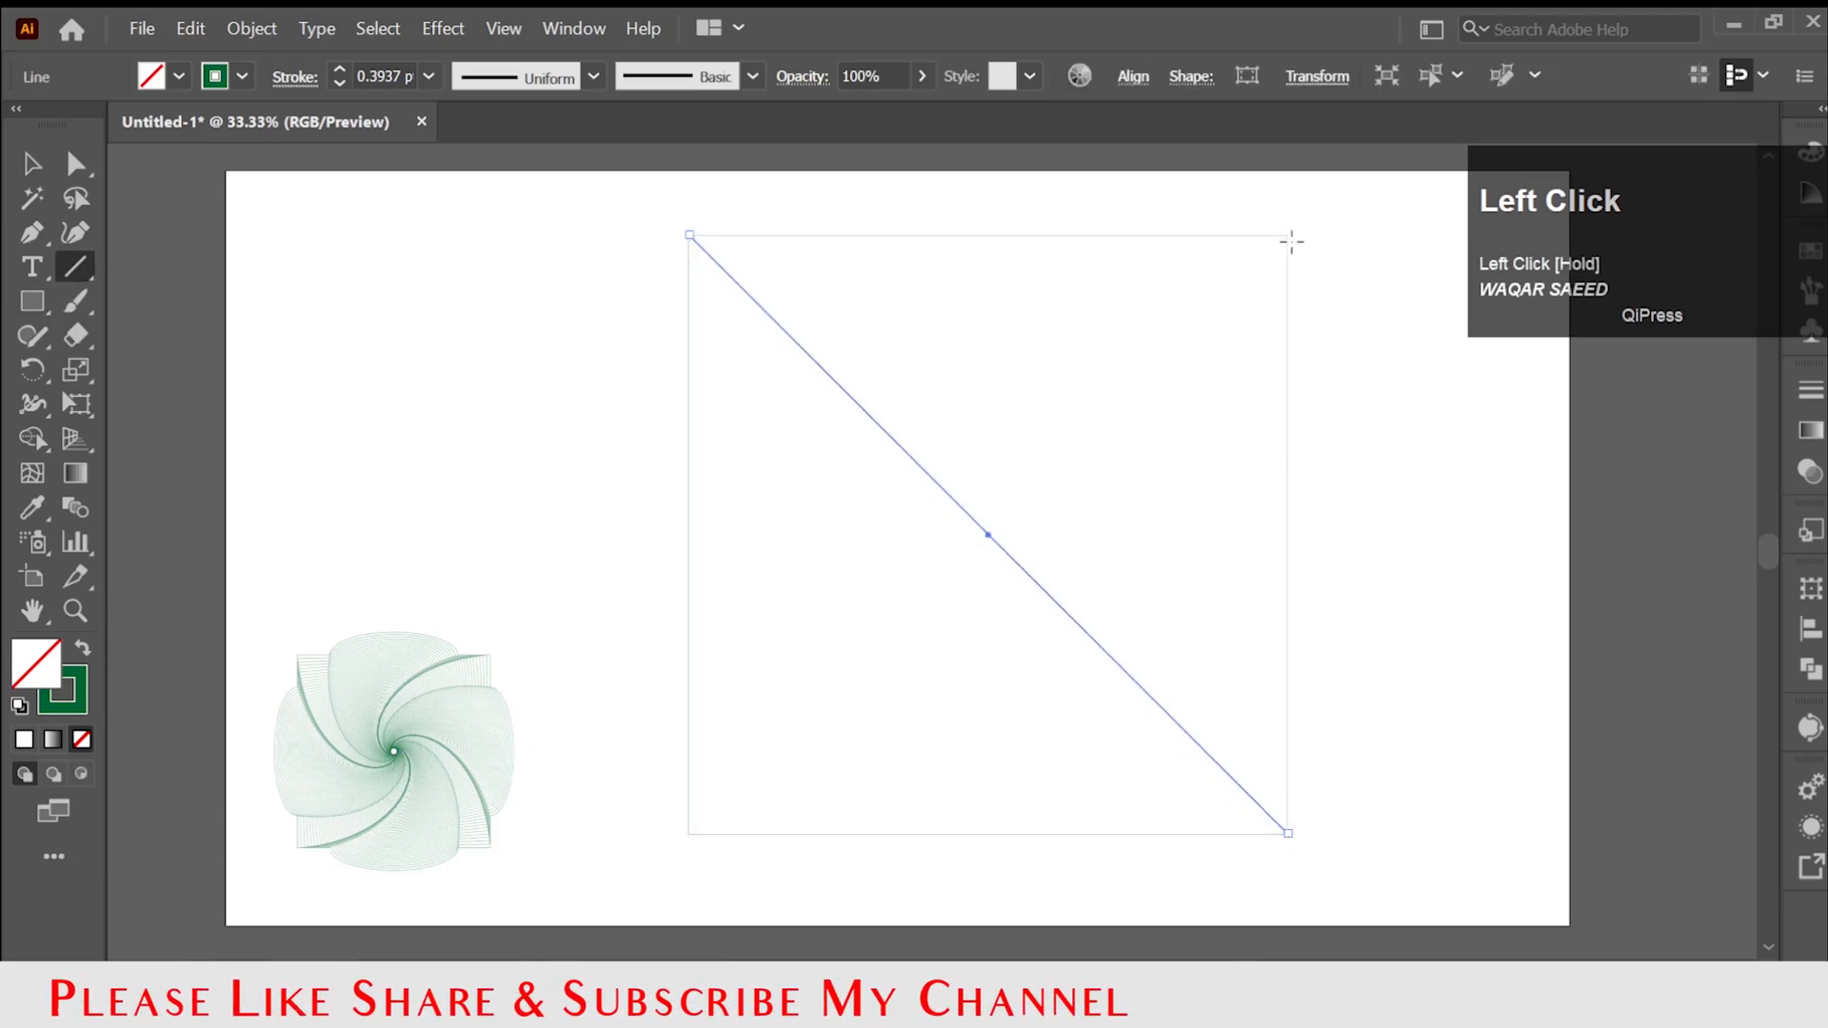
pyautogui.moveTo(1287, 234); pyautogui.dragTo(689, 834)
pyautogui.click(31, 163)
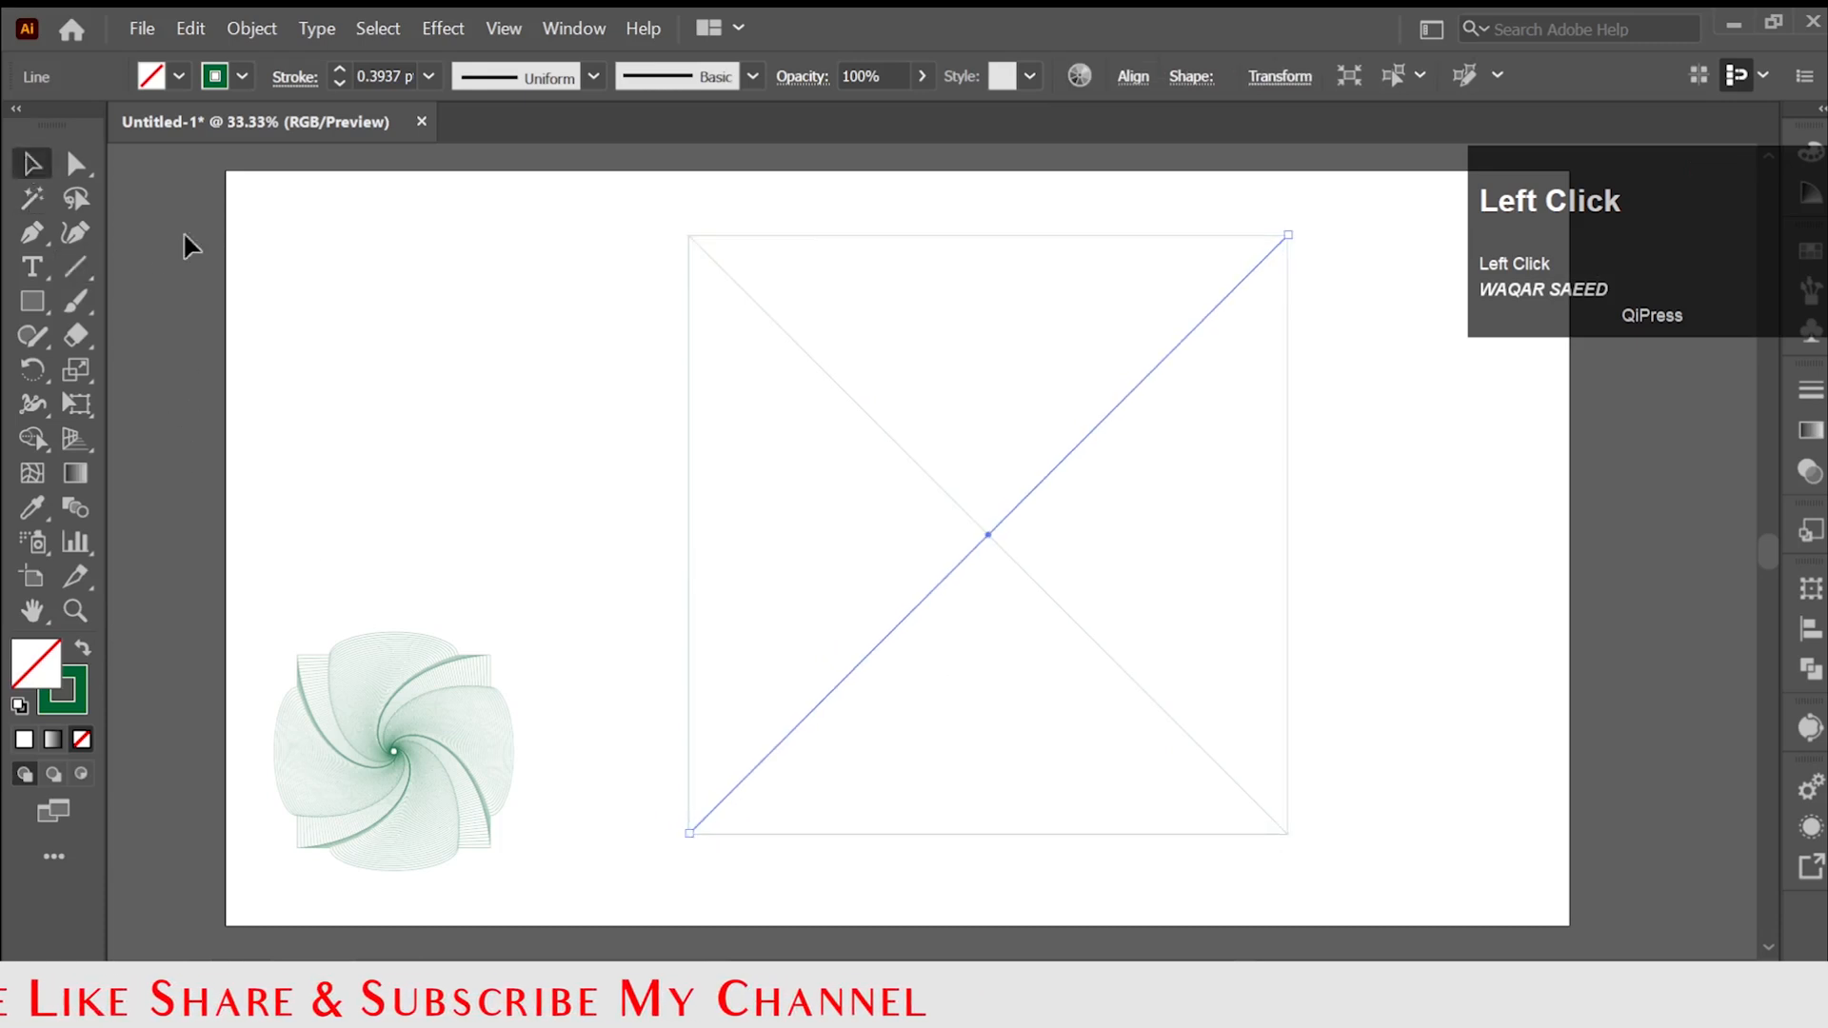
# Divide the square along its two diagonals with the Pathfinder Divide operation.
pyautogui.moveTo(621, 205); pyautogui.dragTo(1438, 884)
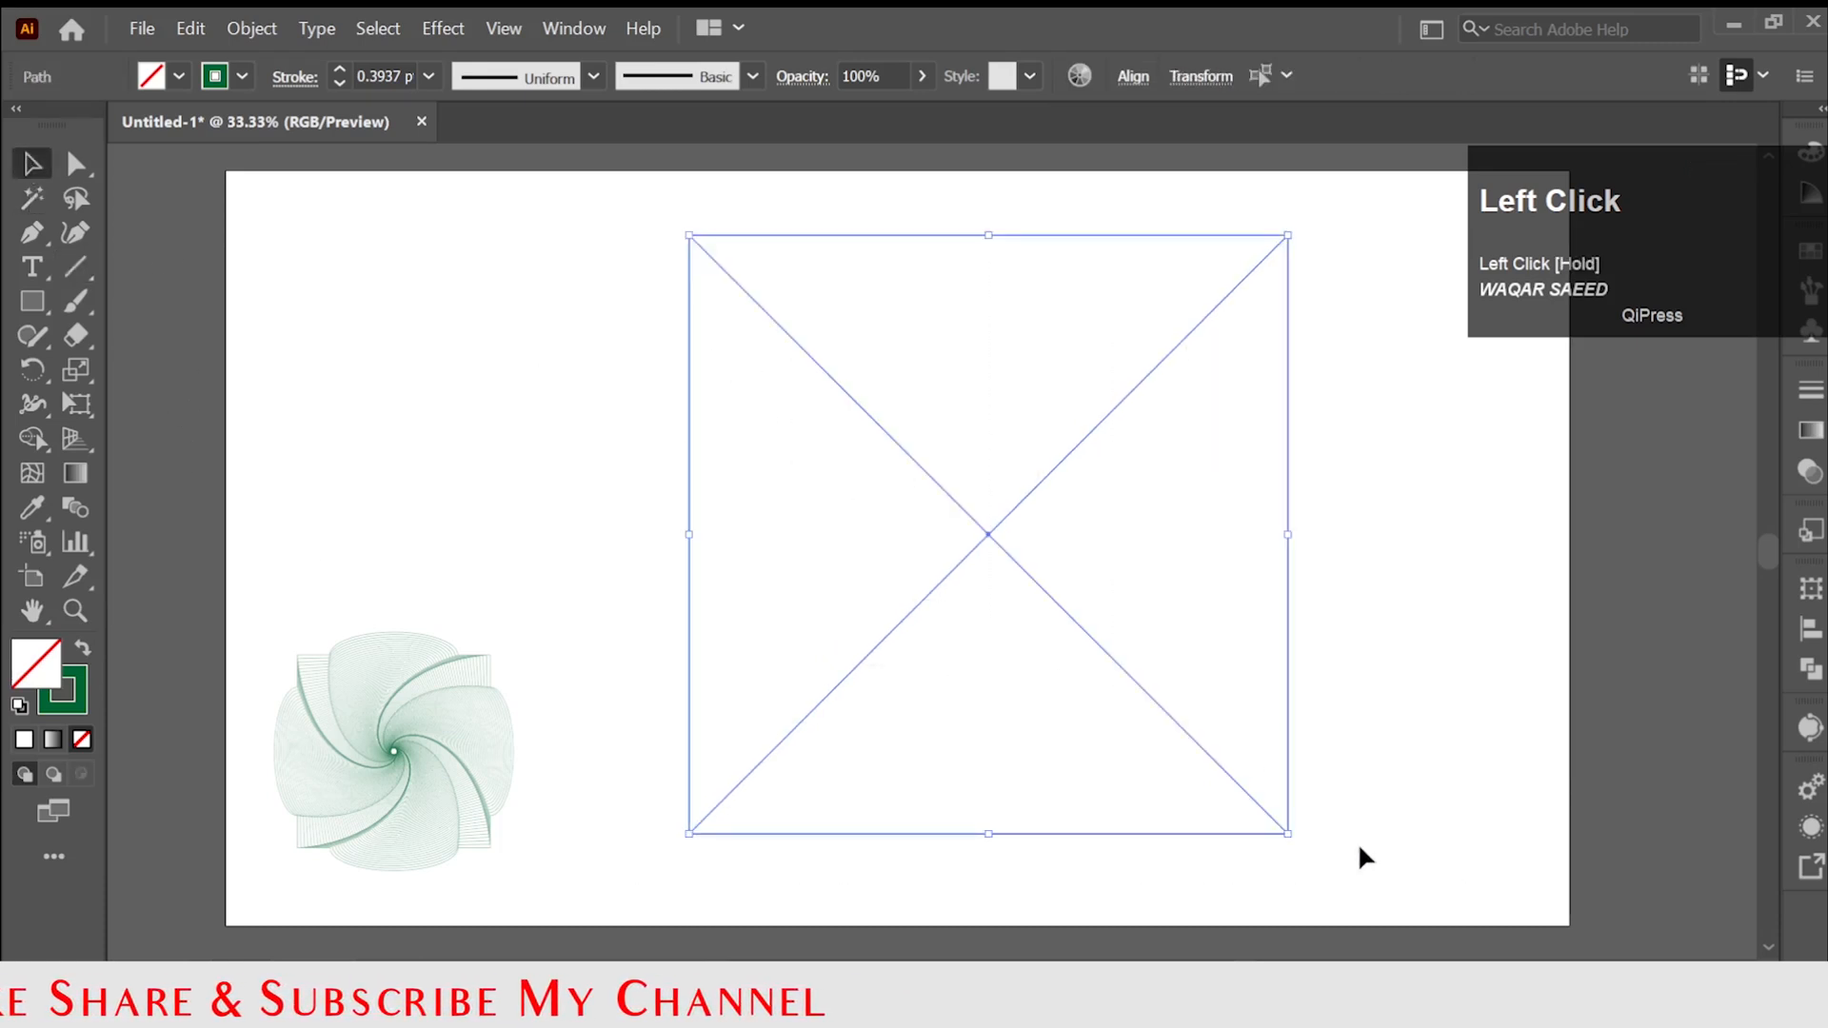
pyautogui.click(1812, 684)
pyautogui.click(1481, 730)
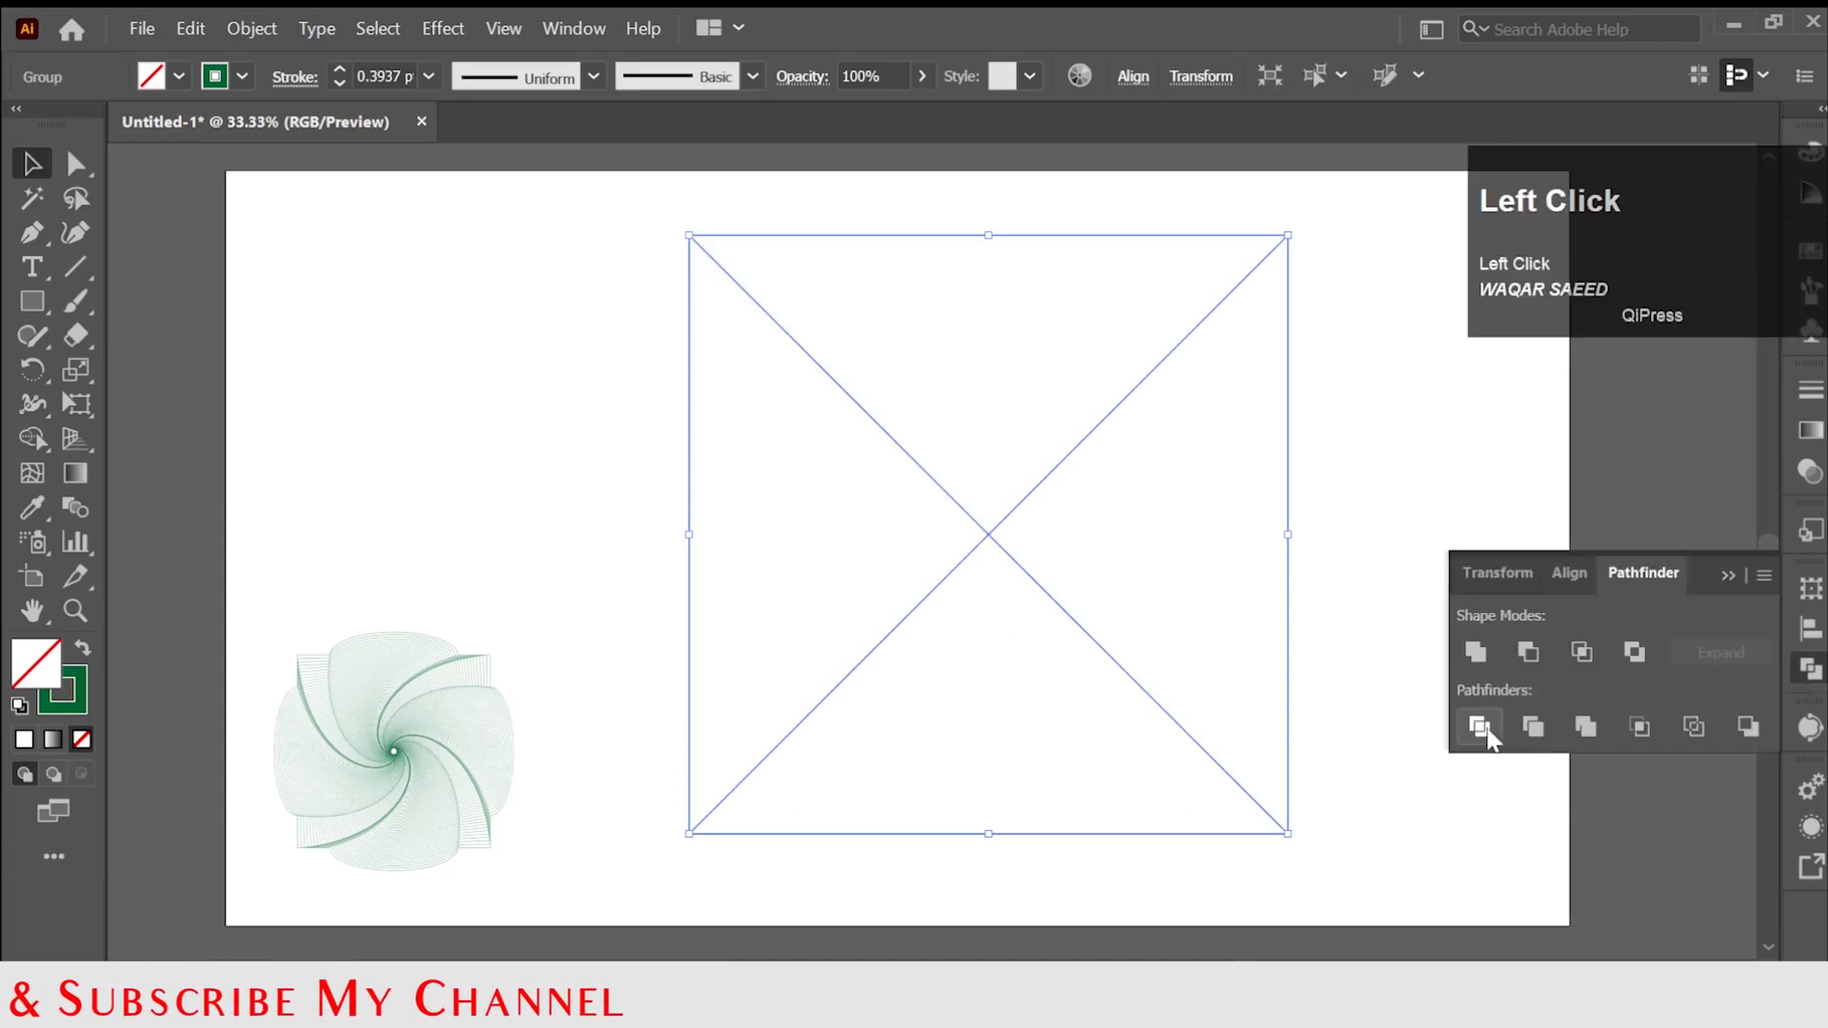
pyautogui.click(1202, 604)
# Ungroup the divided square into separate triangles and deselect them.
pyautogui.rightClick(1197, 576)
pyautogui.moveTo(670, 245); pyautogui.dragTo(1642, 863)
pyautogui.rightClick(1187, 600)
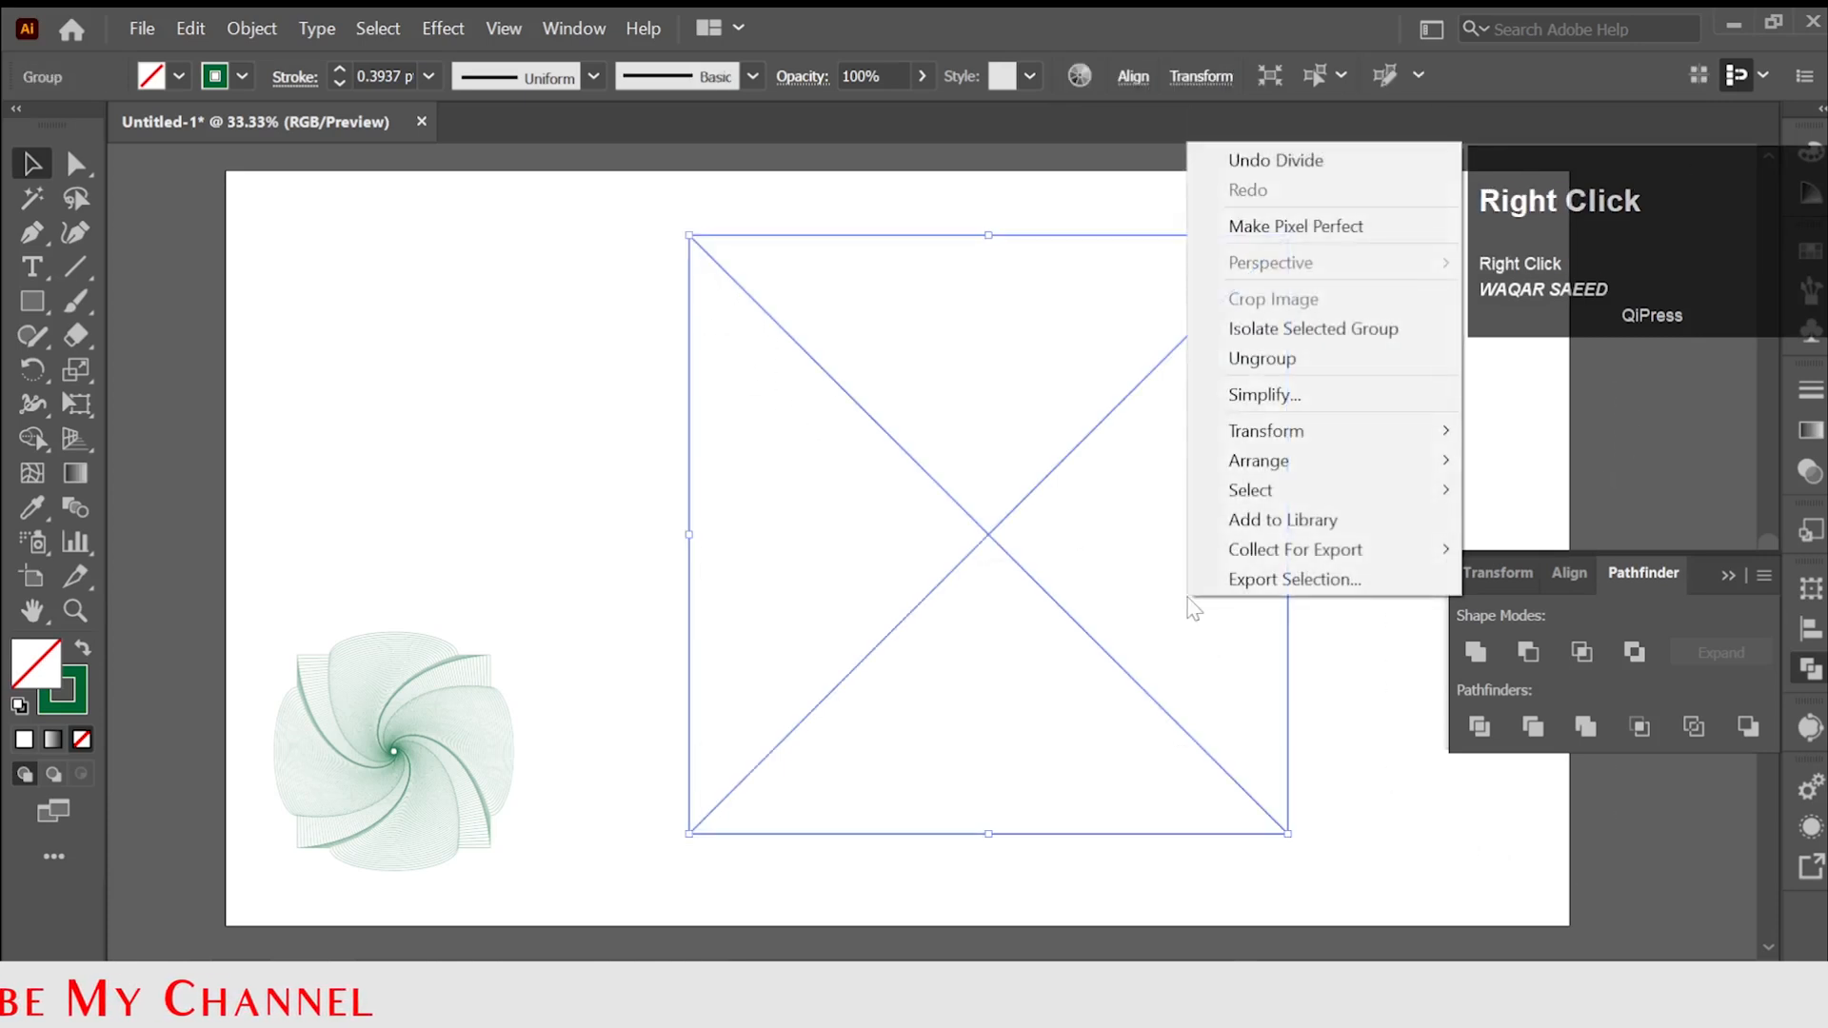
pyautogui.click(1256, 359)
pyautogui.click(1274, 561)
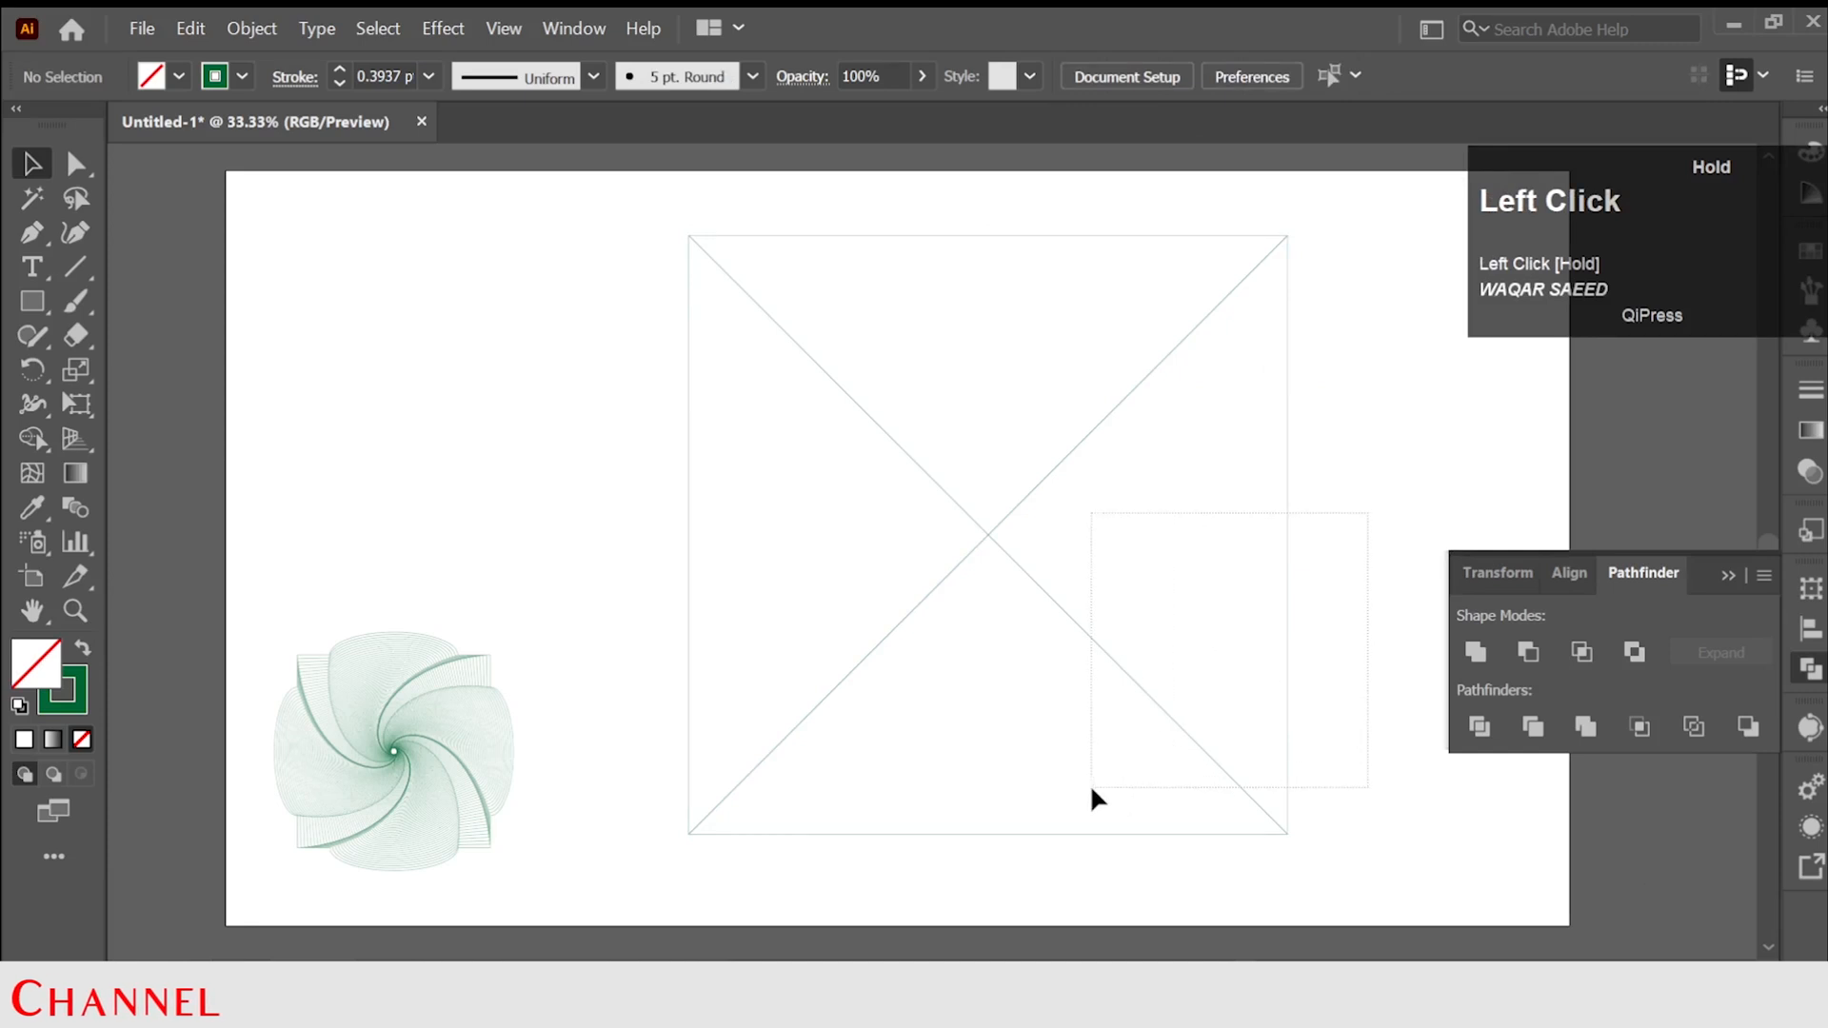
pyautogui.moveTo(1091, 790); pyautogui.dragTo(1091, 789)
pyautogui.rightClick(1114, 739)
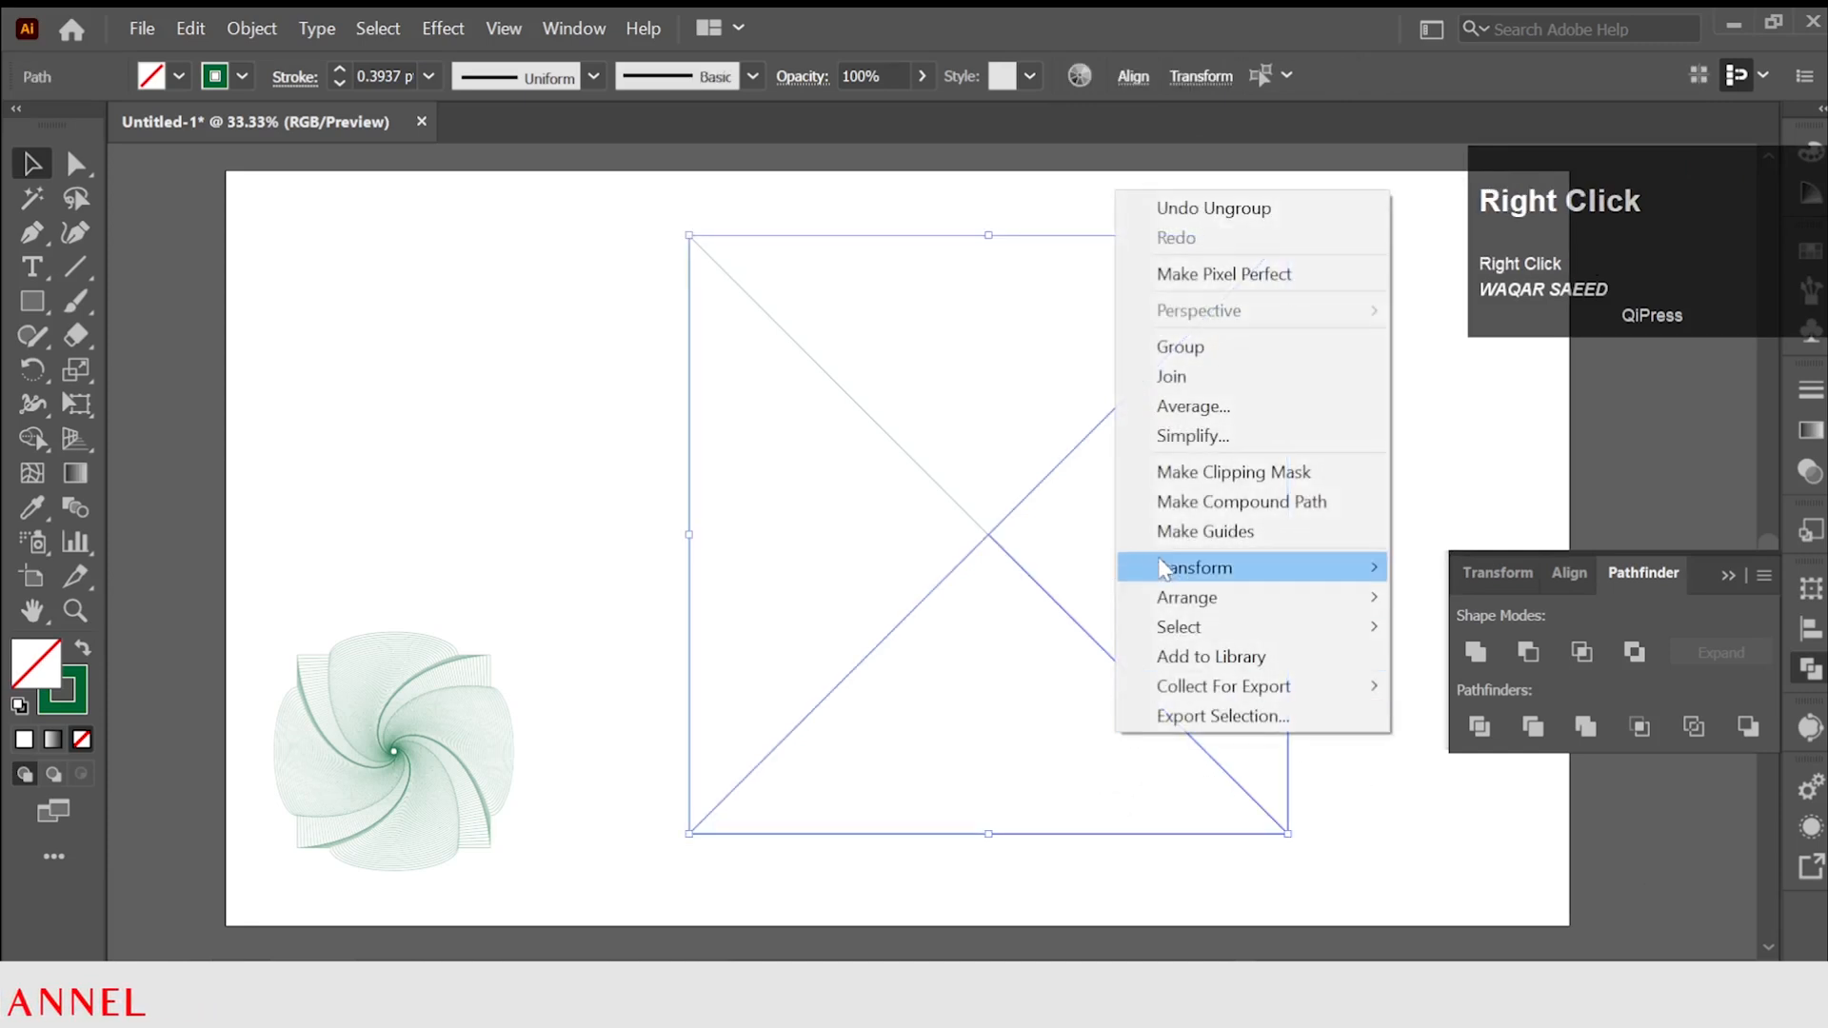
pyautogui.click(1207, 386)
pyautogui.click(1022, 622)
# Delete the lower and the right triangle of the divided square.
pyautogui.moveTo(1064, 606); pyautogui.dragTo(1070, 695)
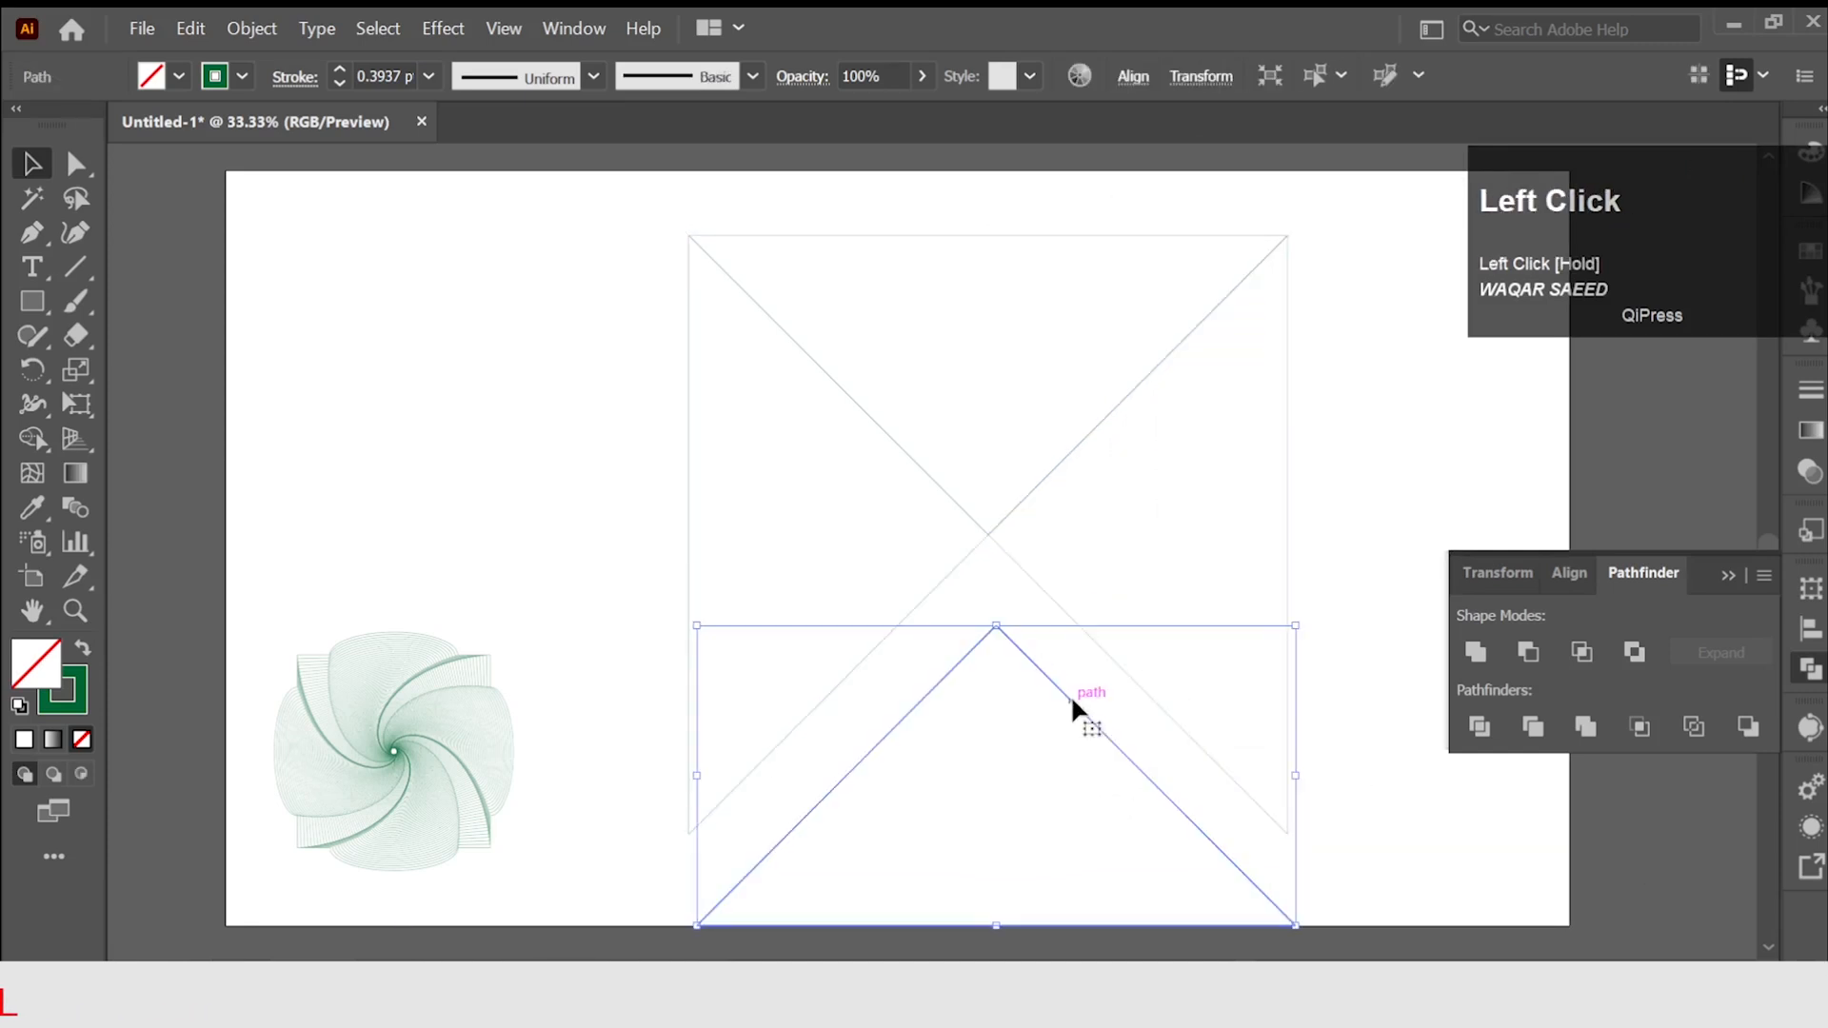
pyautogui.press('Delete')
pyautogui.click(1180, 727)
pyautogui.press('Delete')
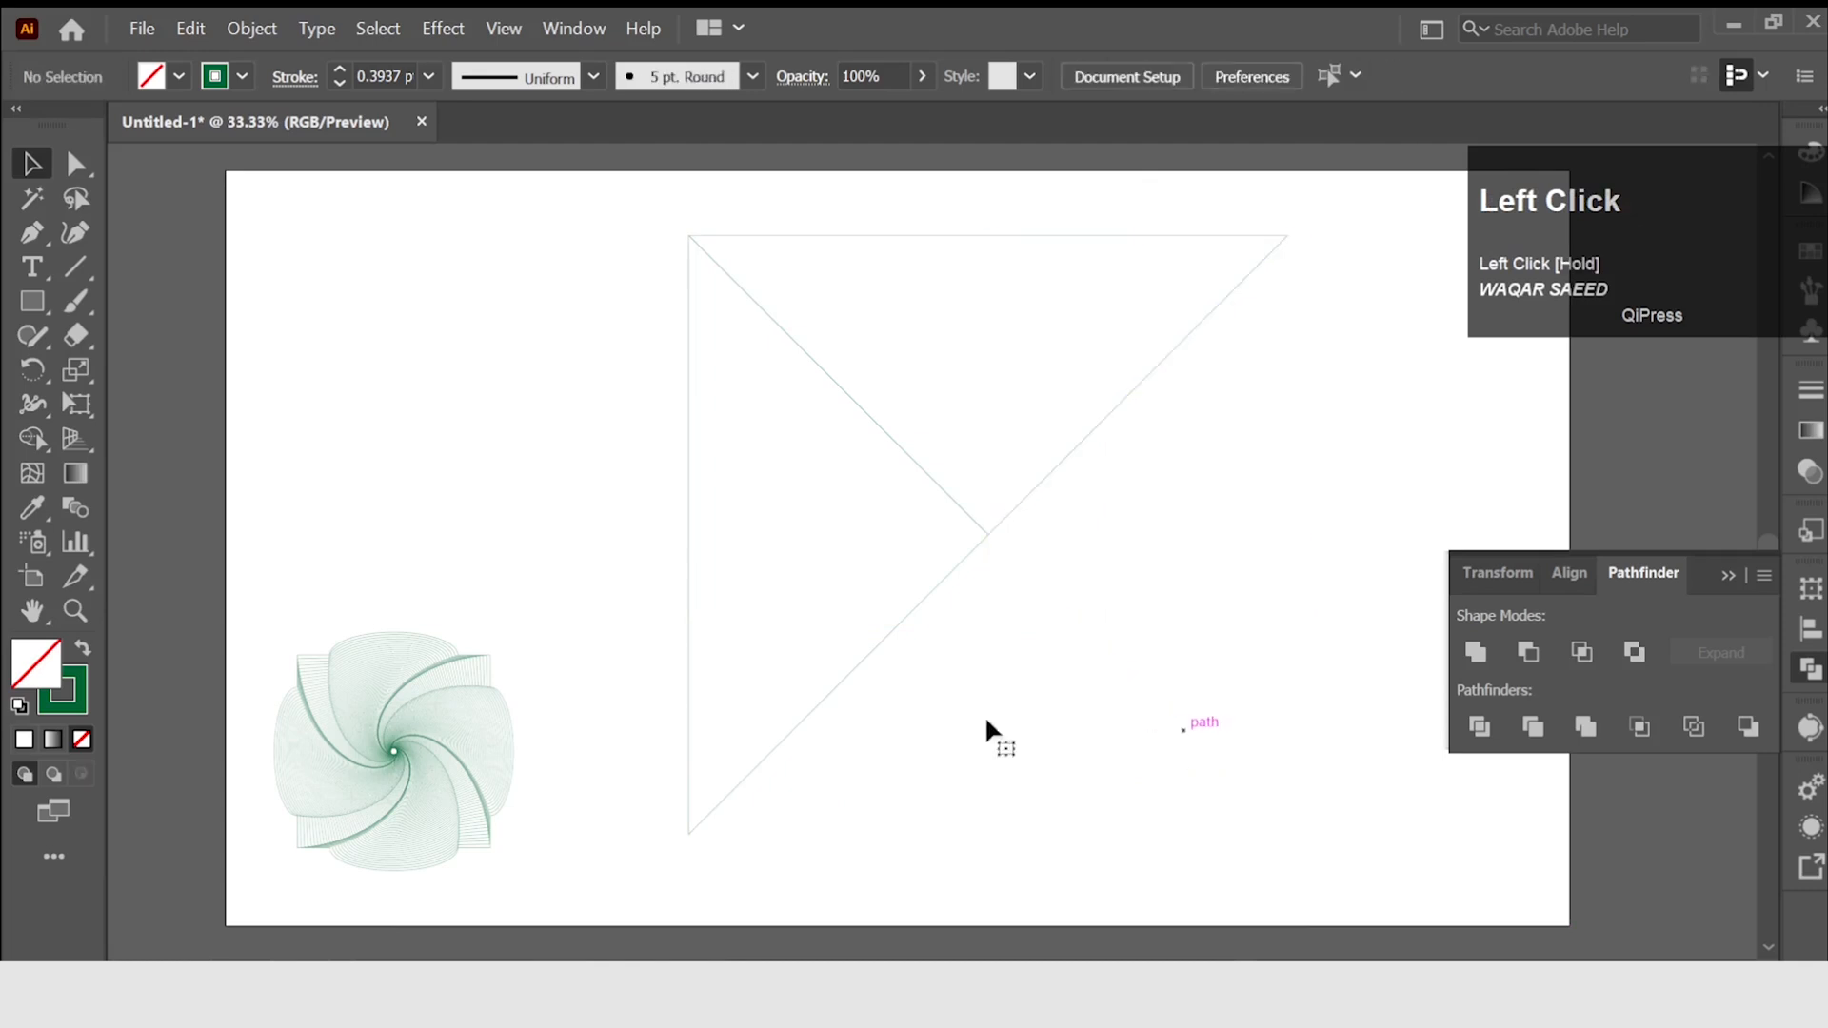
# Delete the left triangle and open the Transform effect settings for the remaining upper triangle.
pyautogui.click(841, 677)
pyautogui.press('Delete')
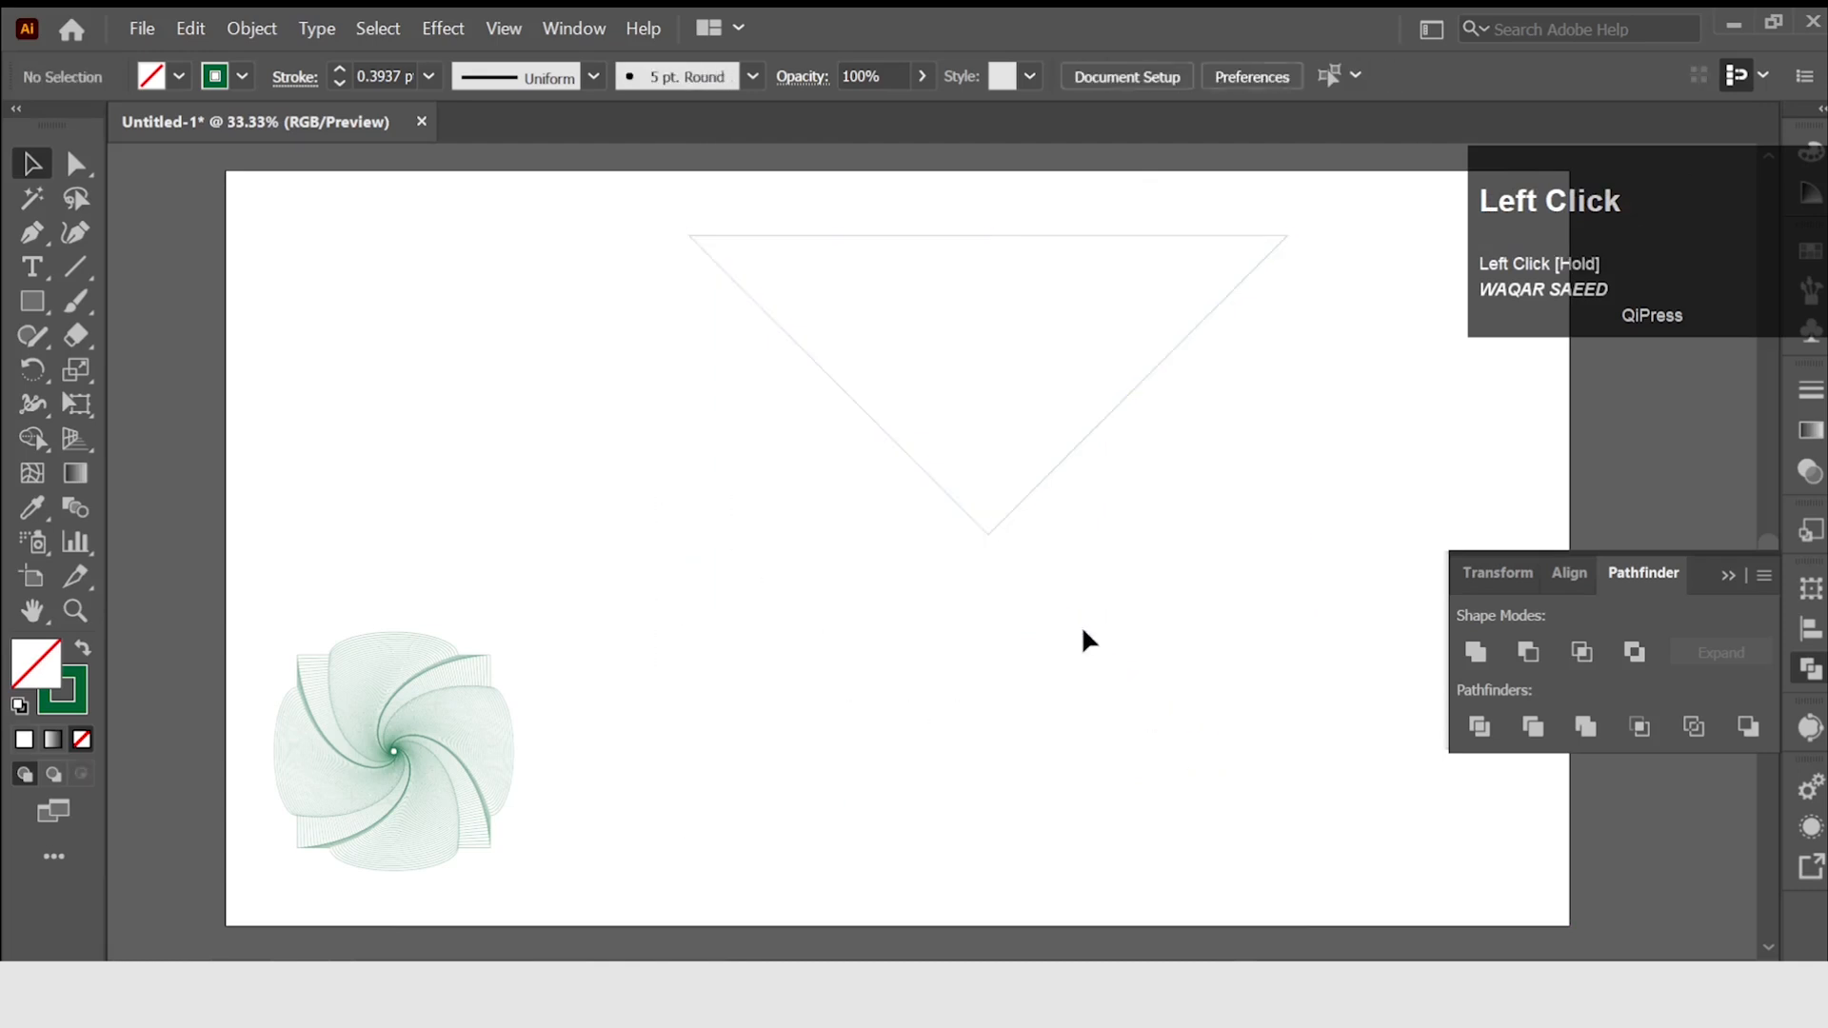
pyautogui.click(1035, 490)
pyautogui.click(430, 34)
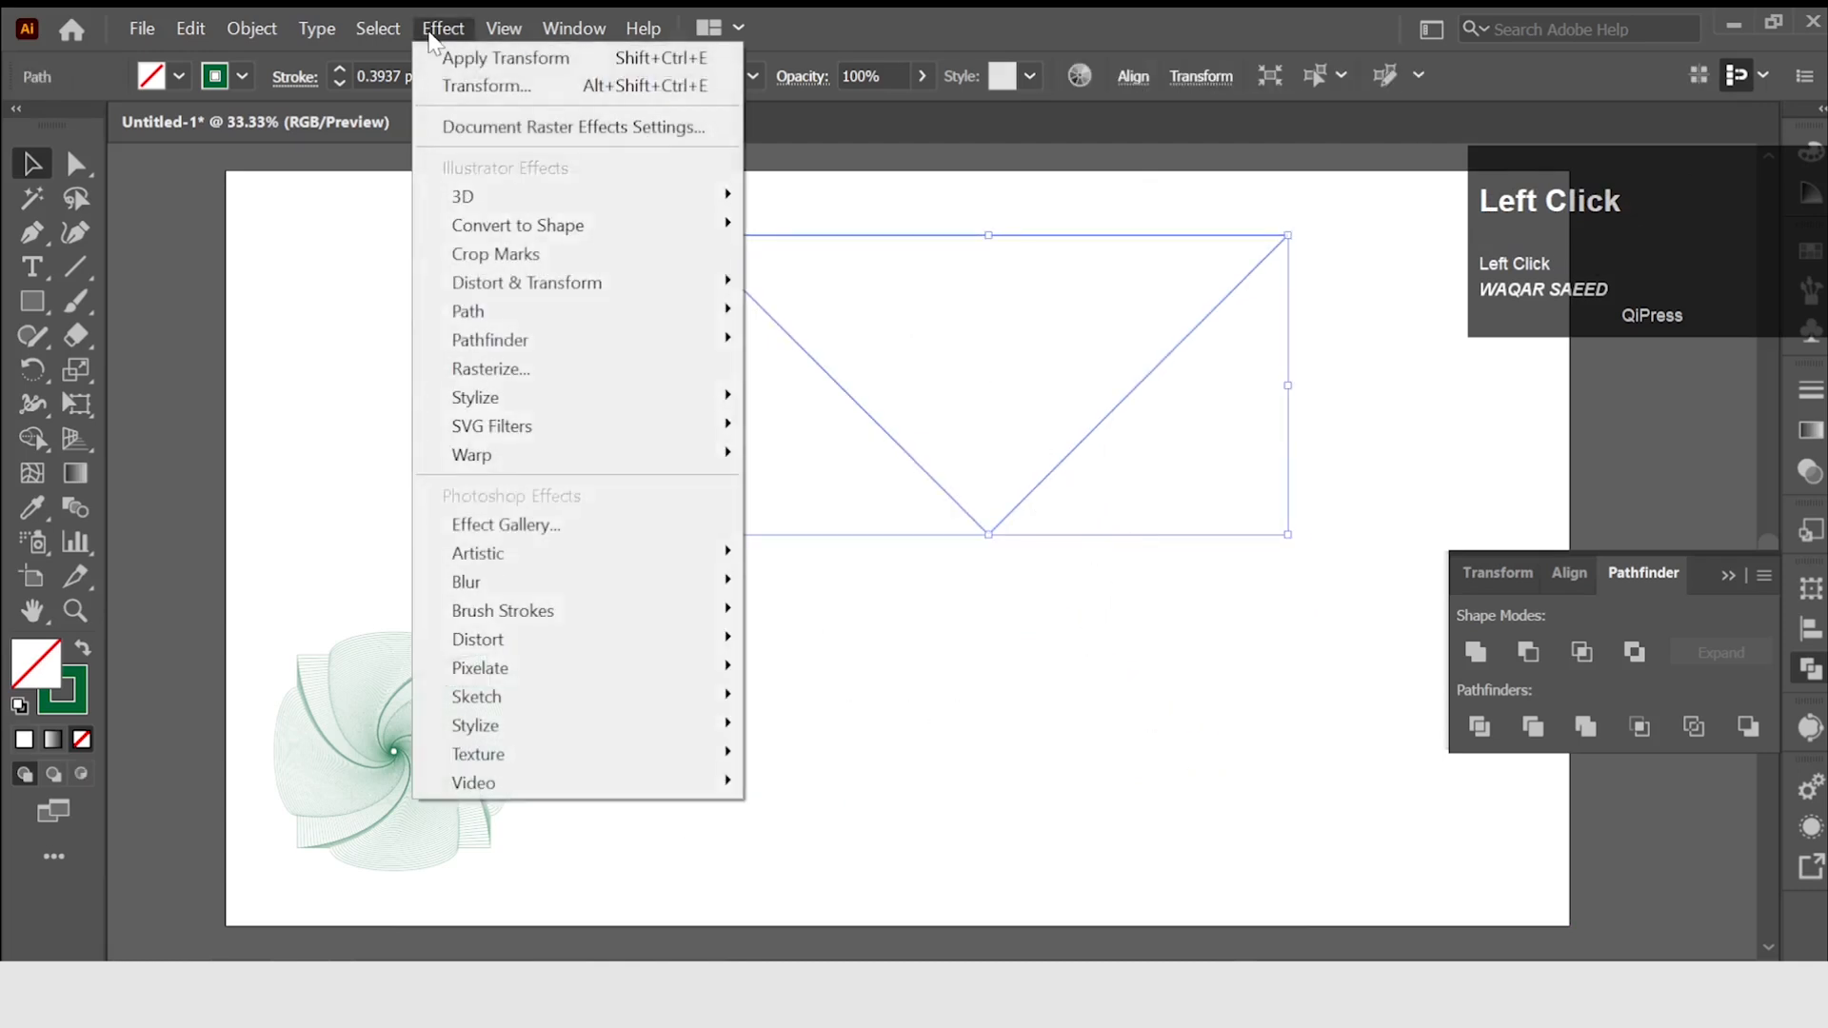
pyautogui.moveTo(733, 283)
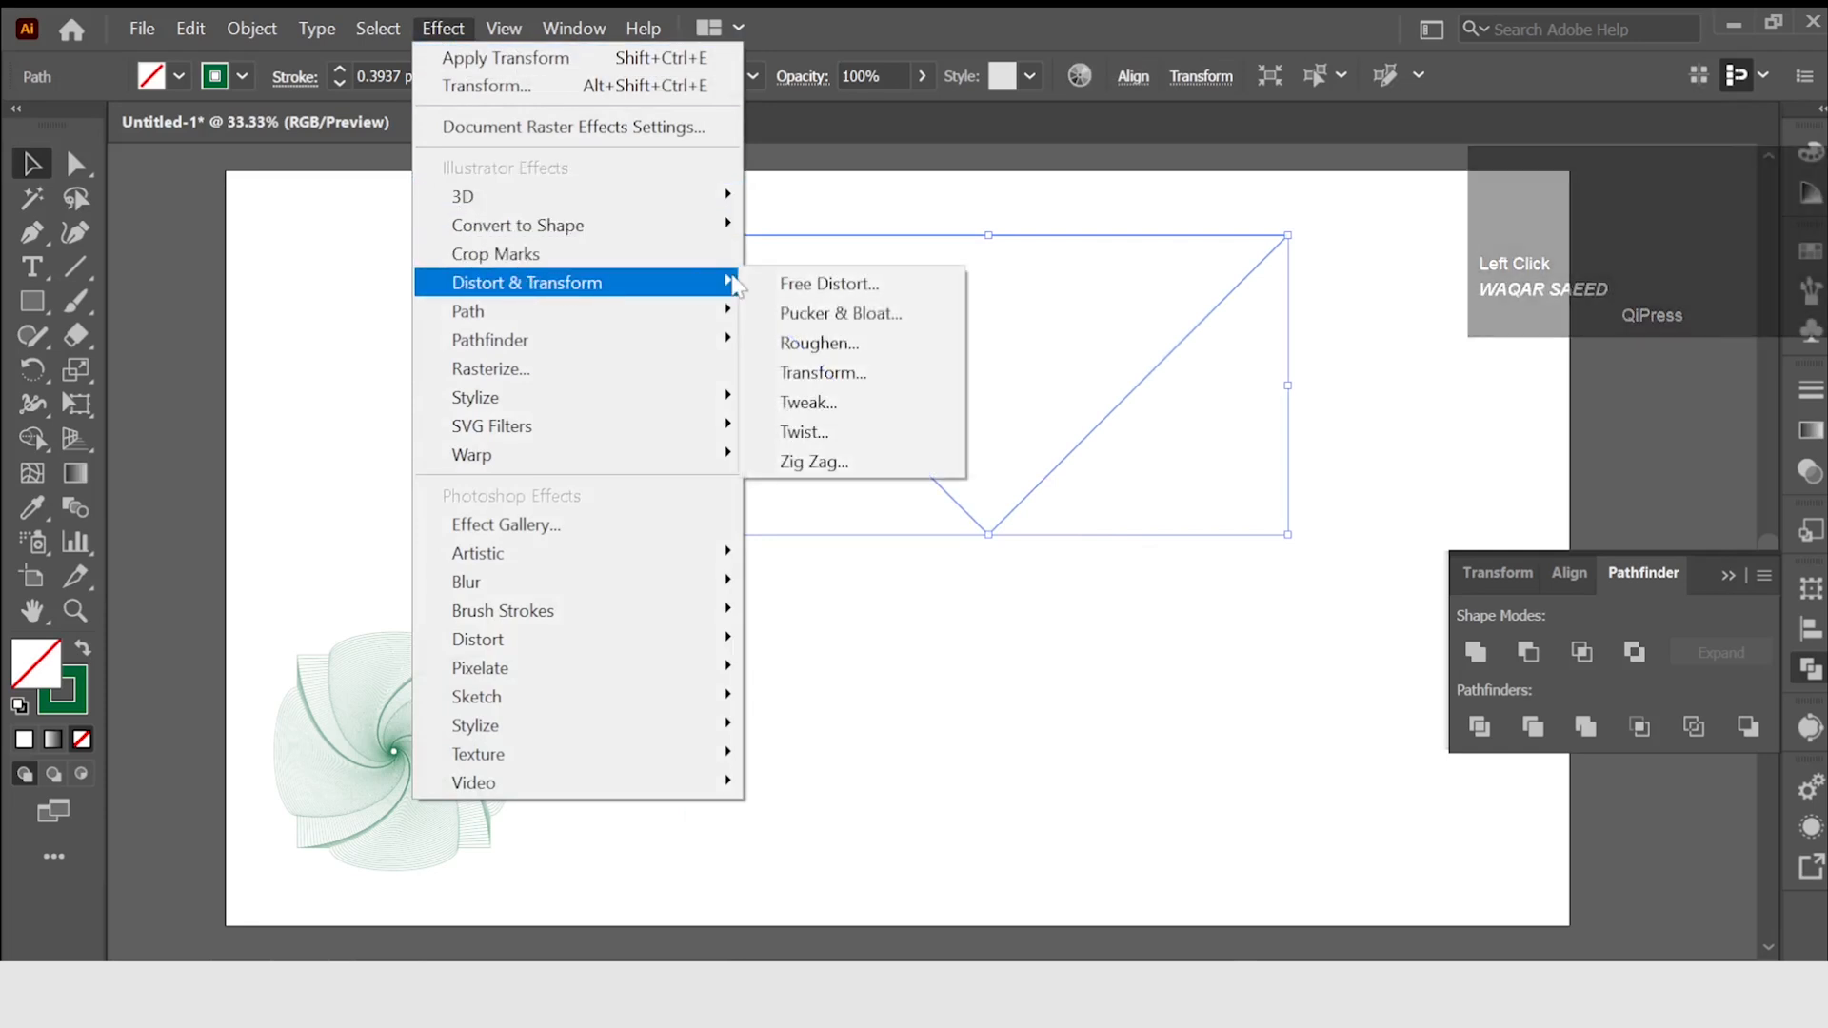
pyautogui.click(799, 374)
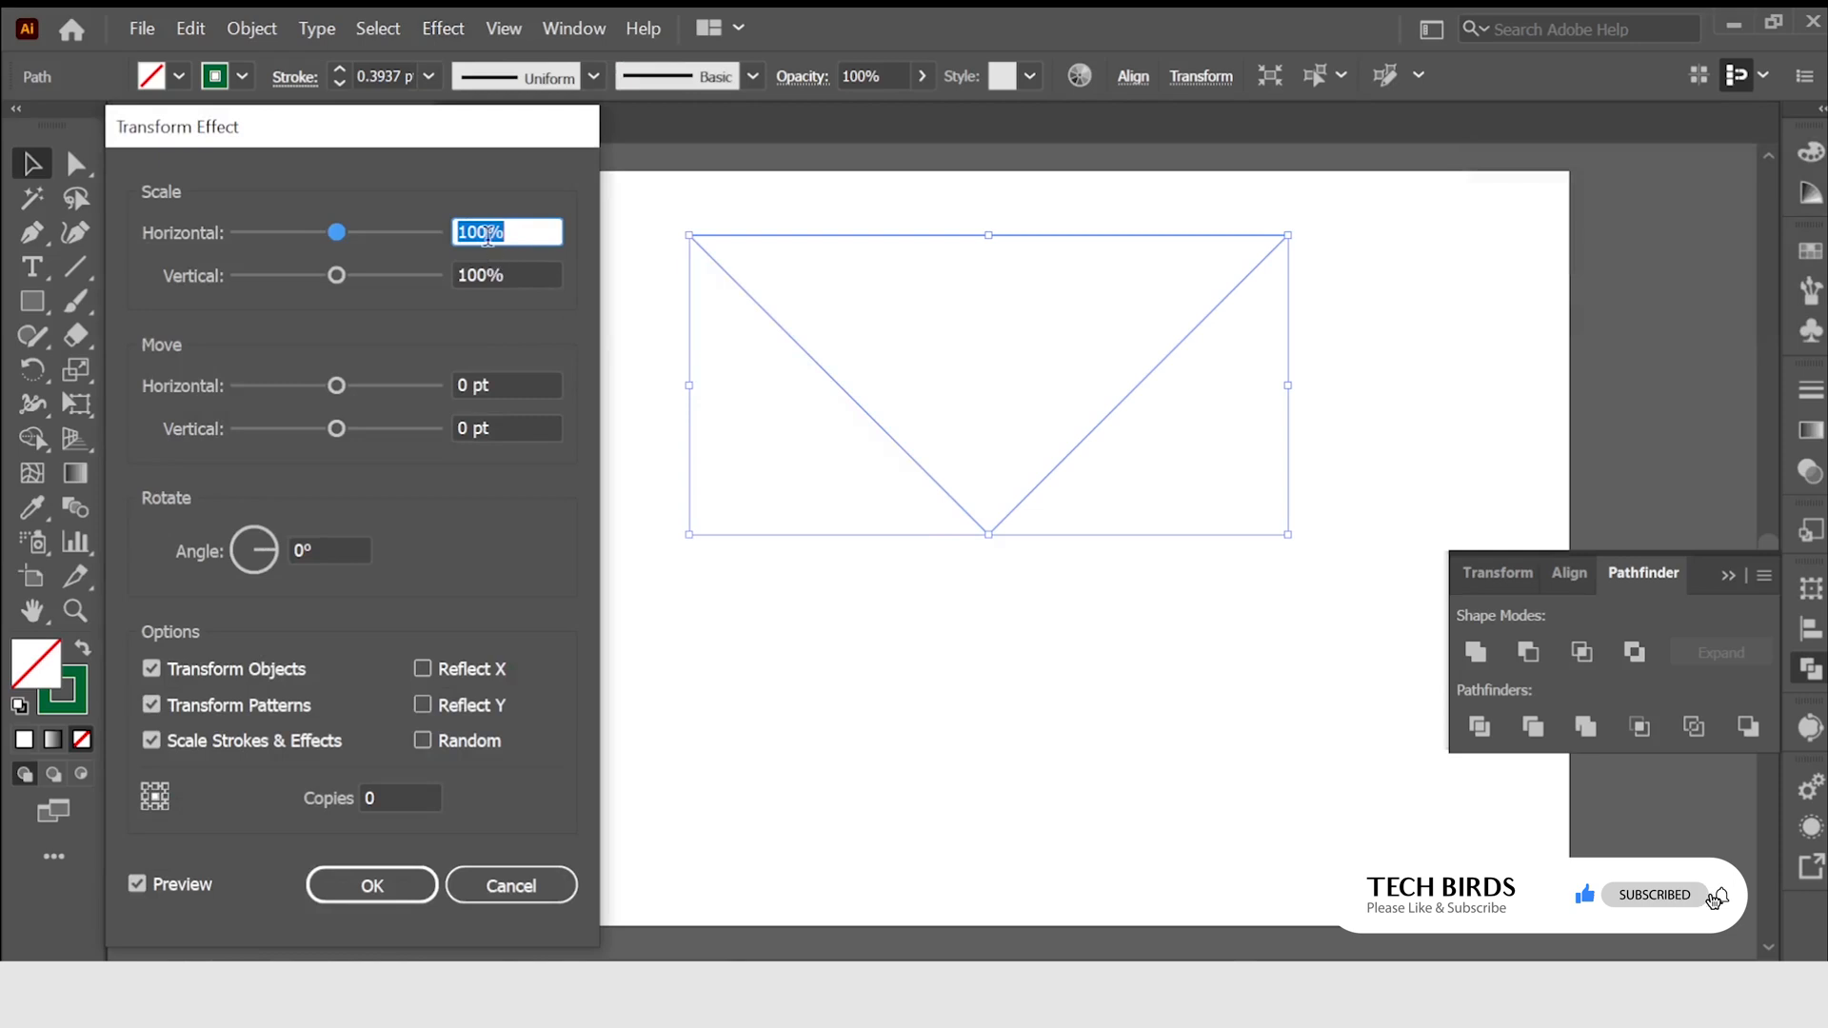
# Set the triangle's Transform effect to 95% horizontal and vertical scale, 74 copies and a 1° rotation.
pyautogui.scroll(-1, 487, 237)
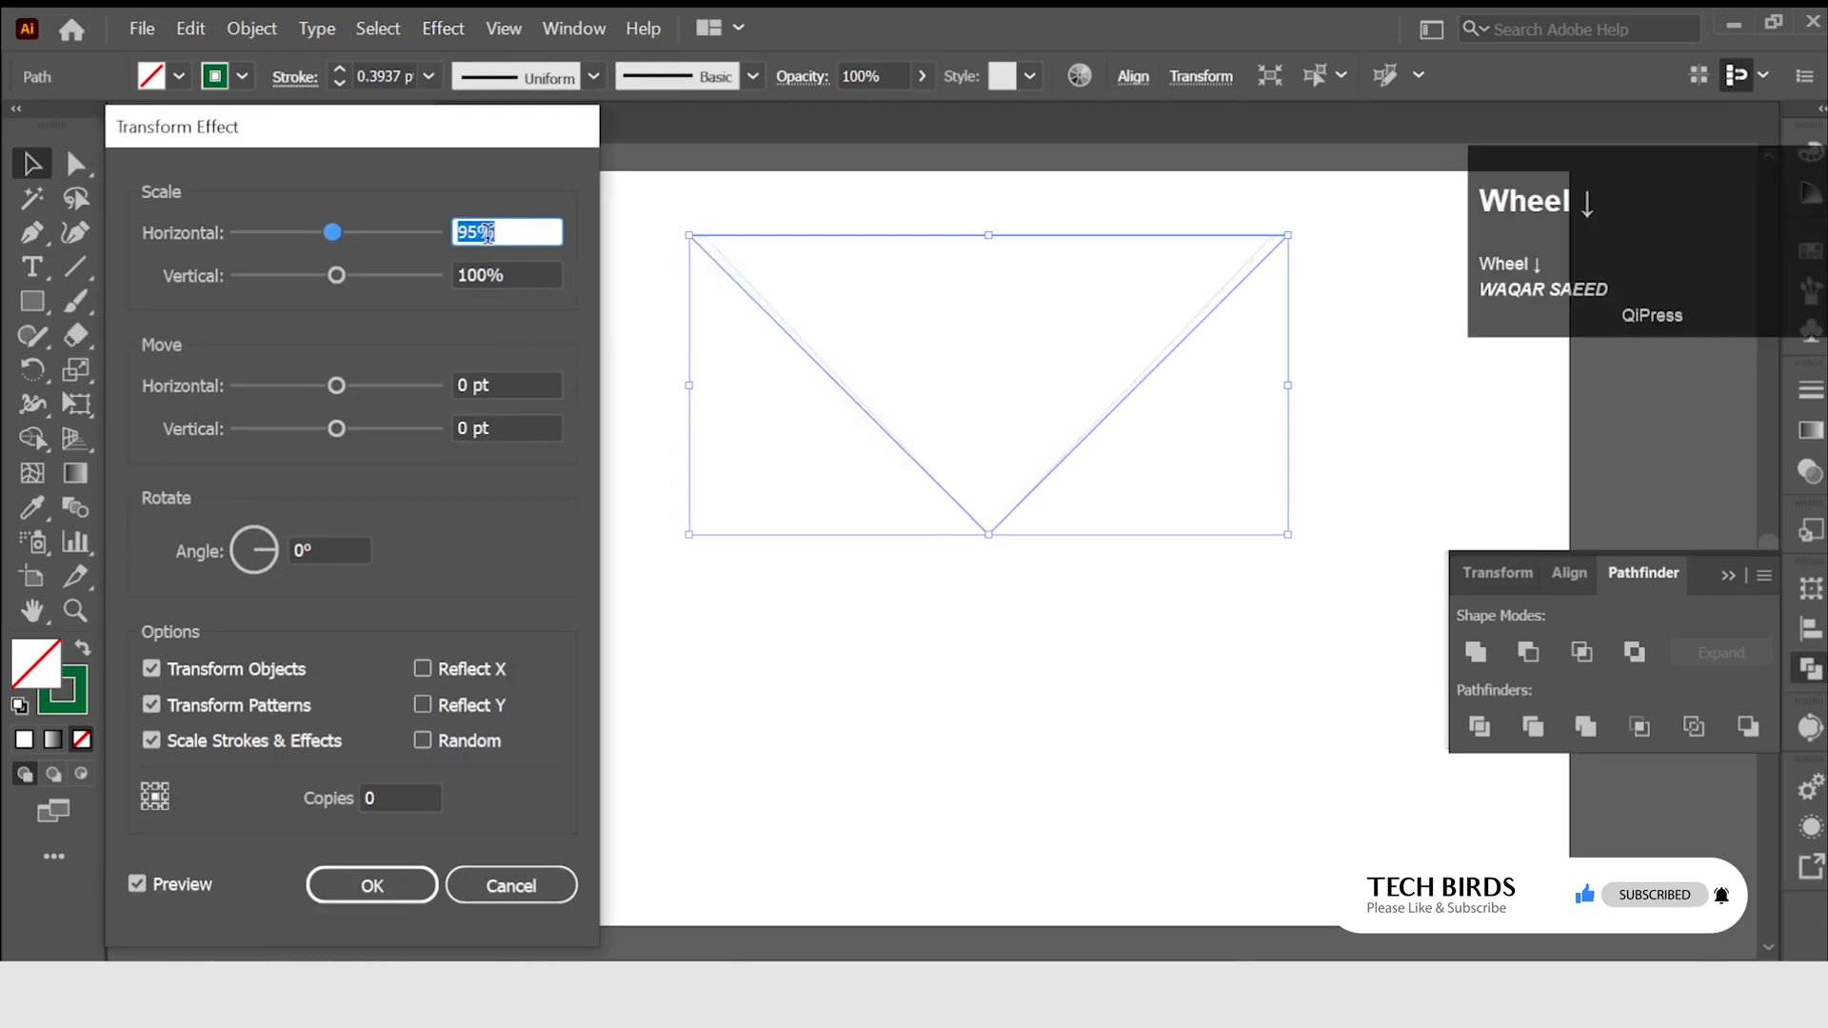
pyautogui.scroll(-1, 487, 265)
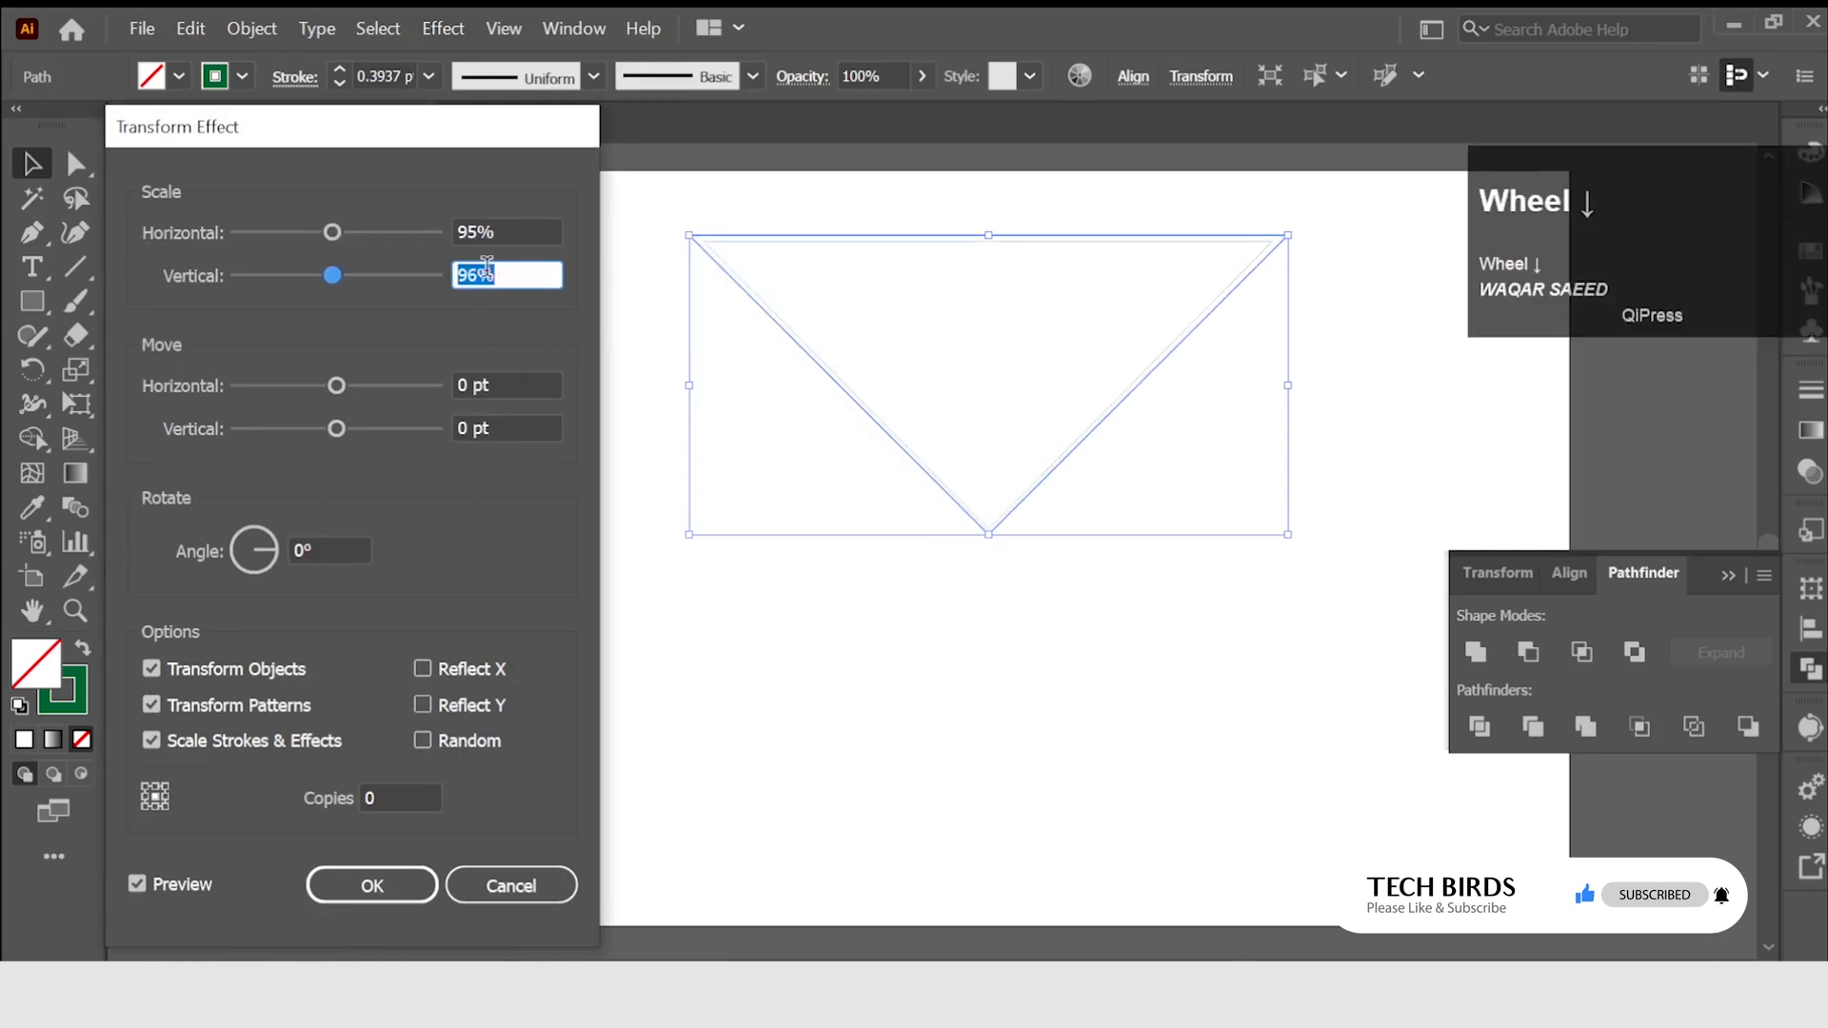
pyautogui.click(398, 796)
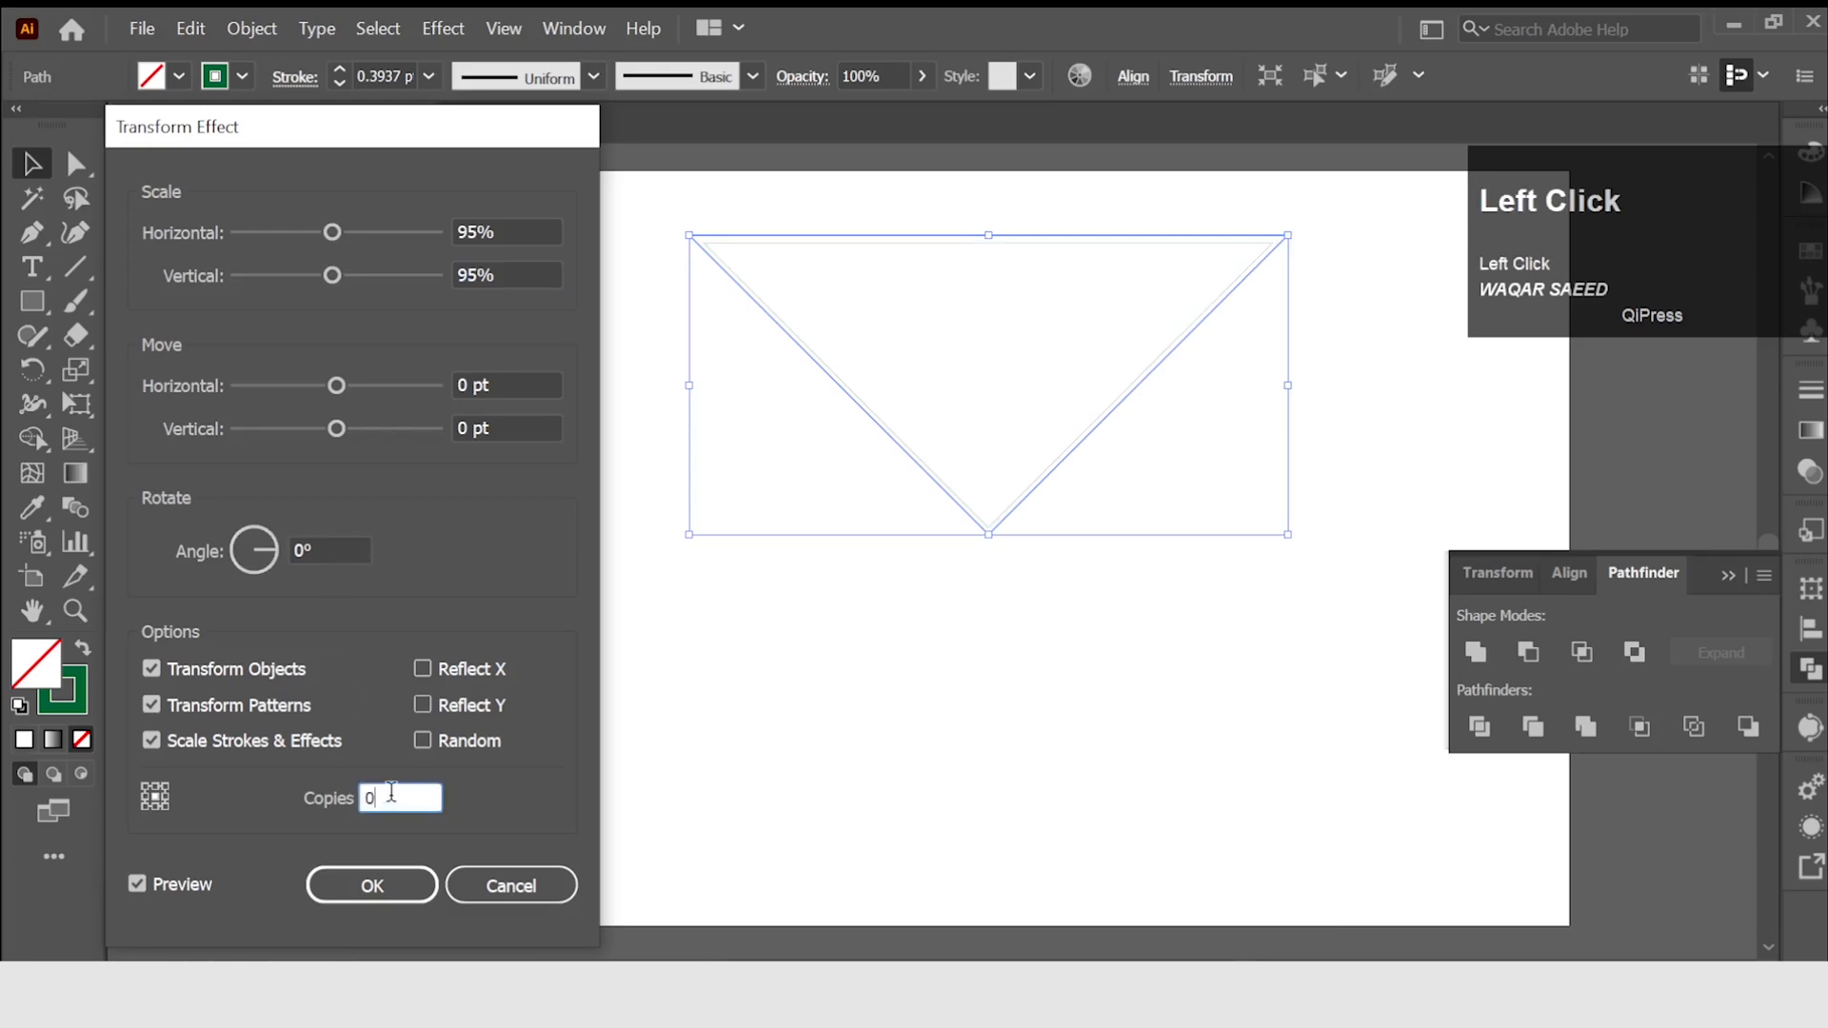
pyautogui.scroll(19, 397, 790)
pyautogui.scroll(18, 396, 789)
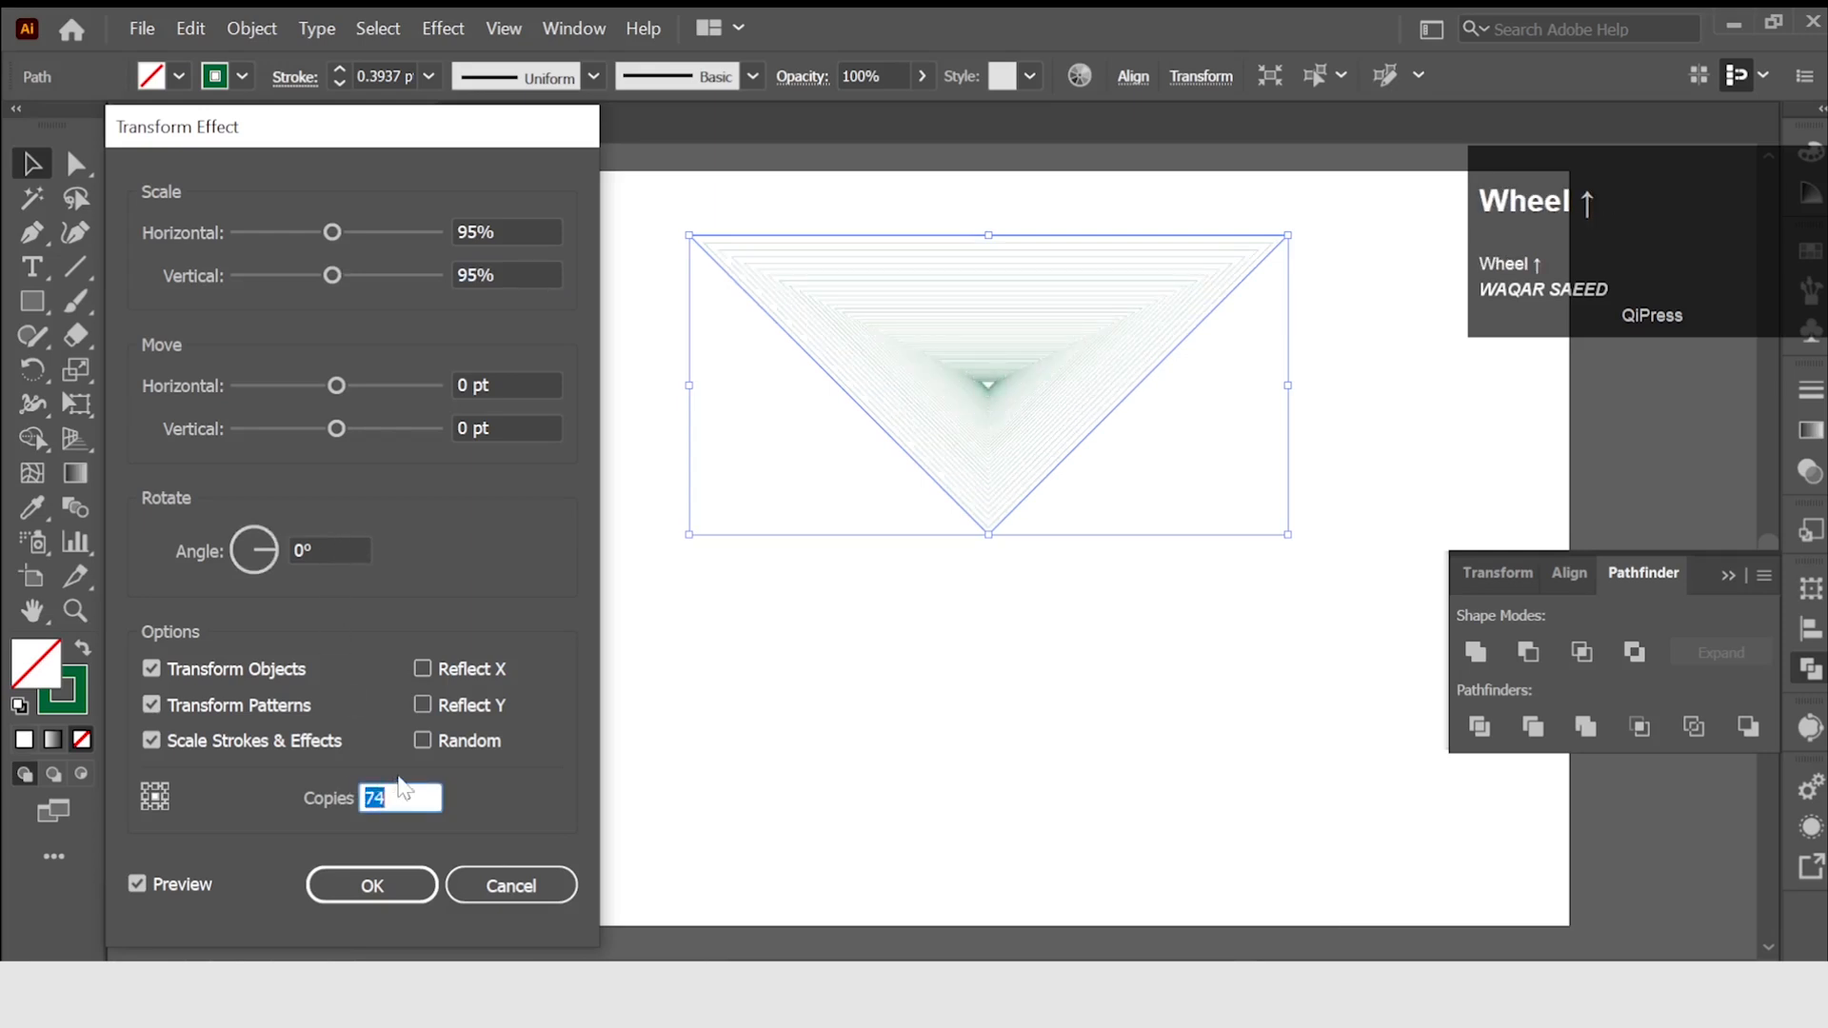
pyautogui.click(309, 548)
pyautogui.scroll(1, 324, 549)
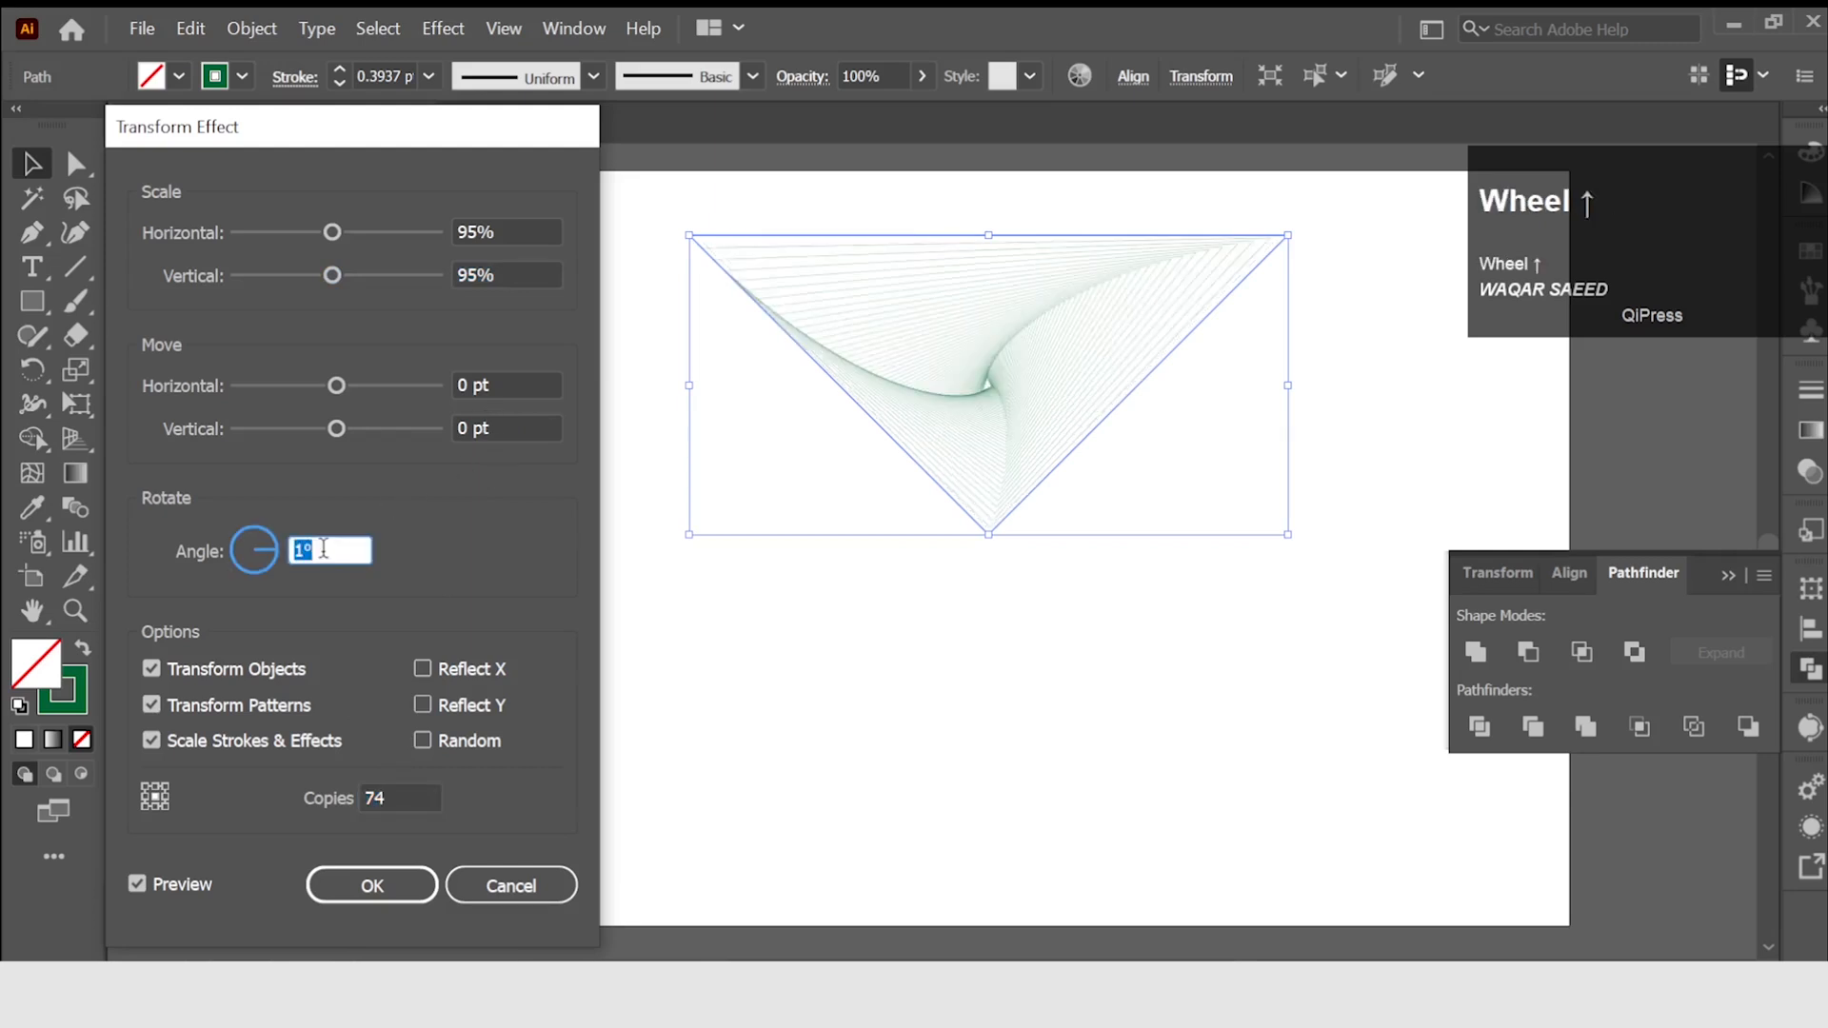
# Refine the effect to 94% vertical scale and 82 copies, try a 2° rotation, return it to 1°, and apply the effect.
pyautogui.click(471, 275)
pyautogui.scroll(-1, 471, 276)
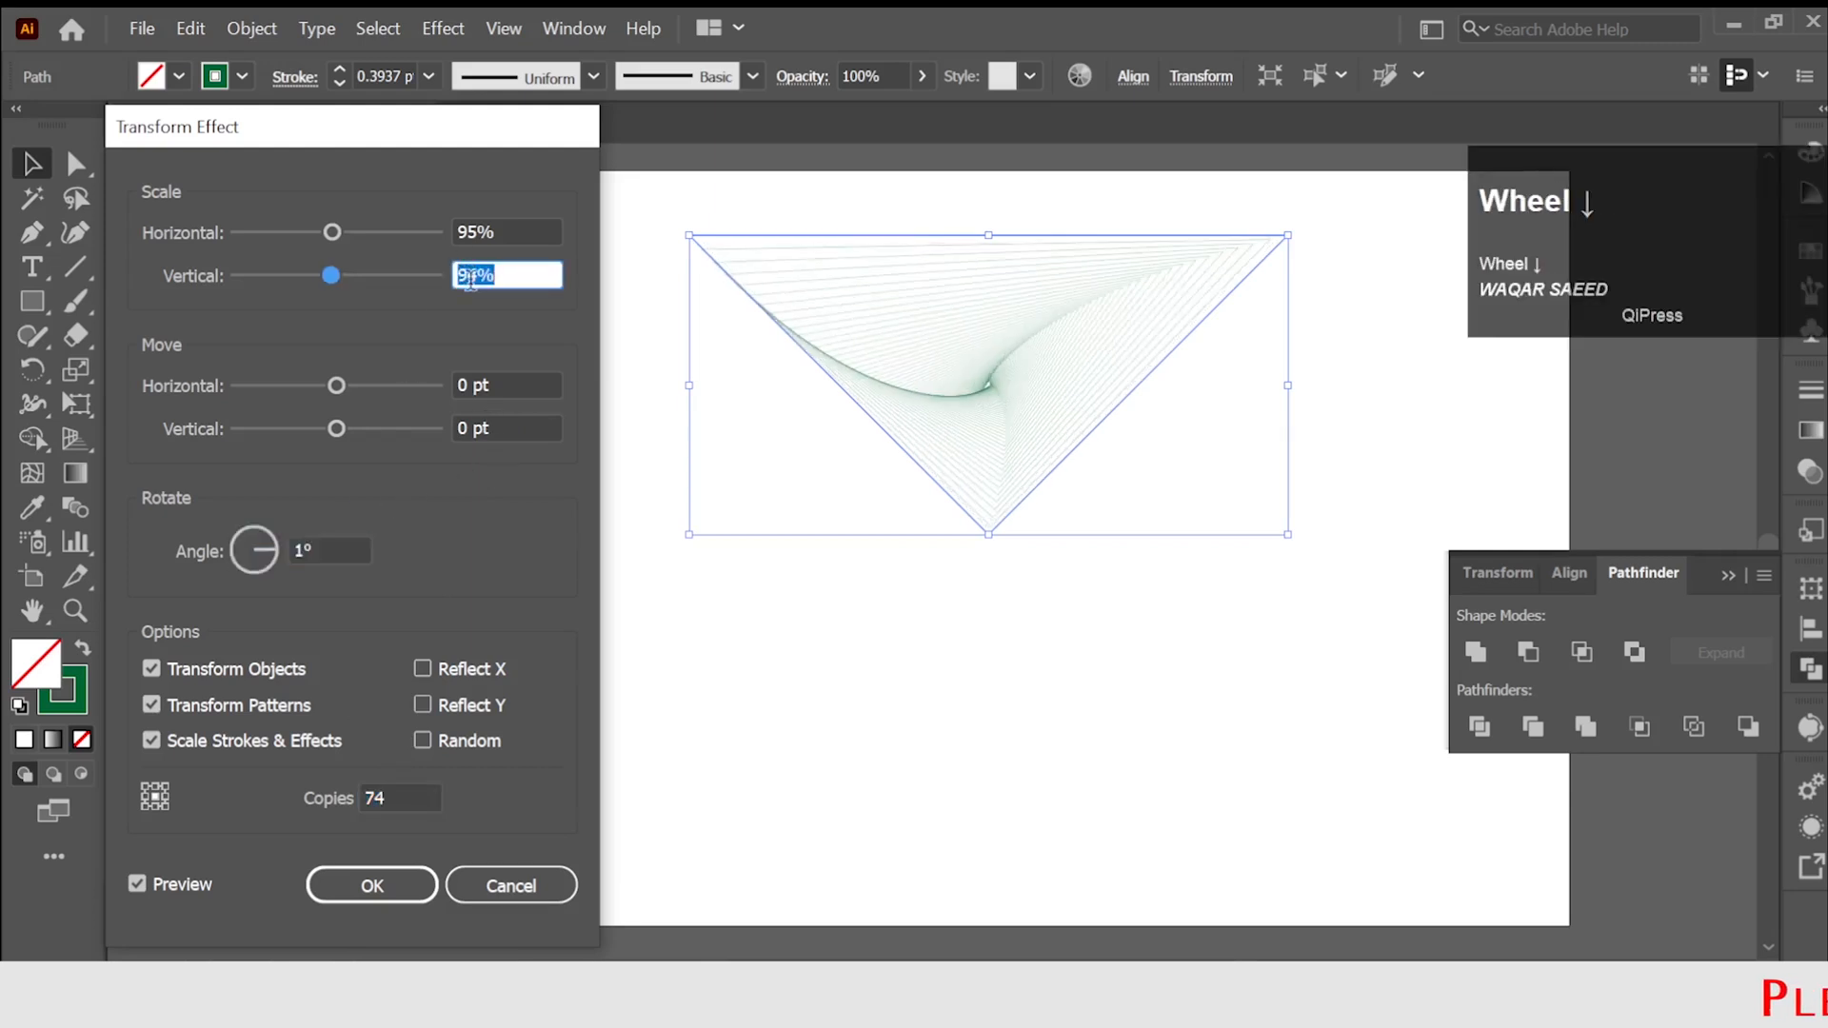
pyautogui.click(403, 788)
pyautogui.scroll(1, 403, 788)
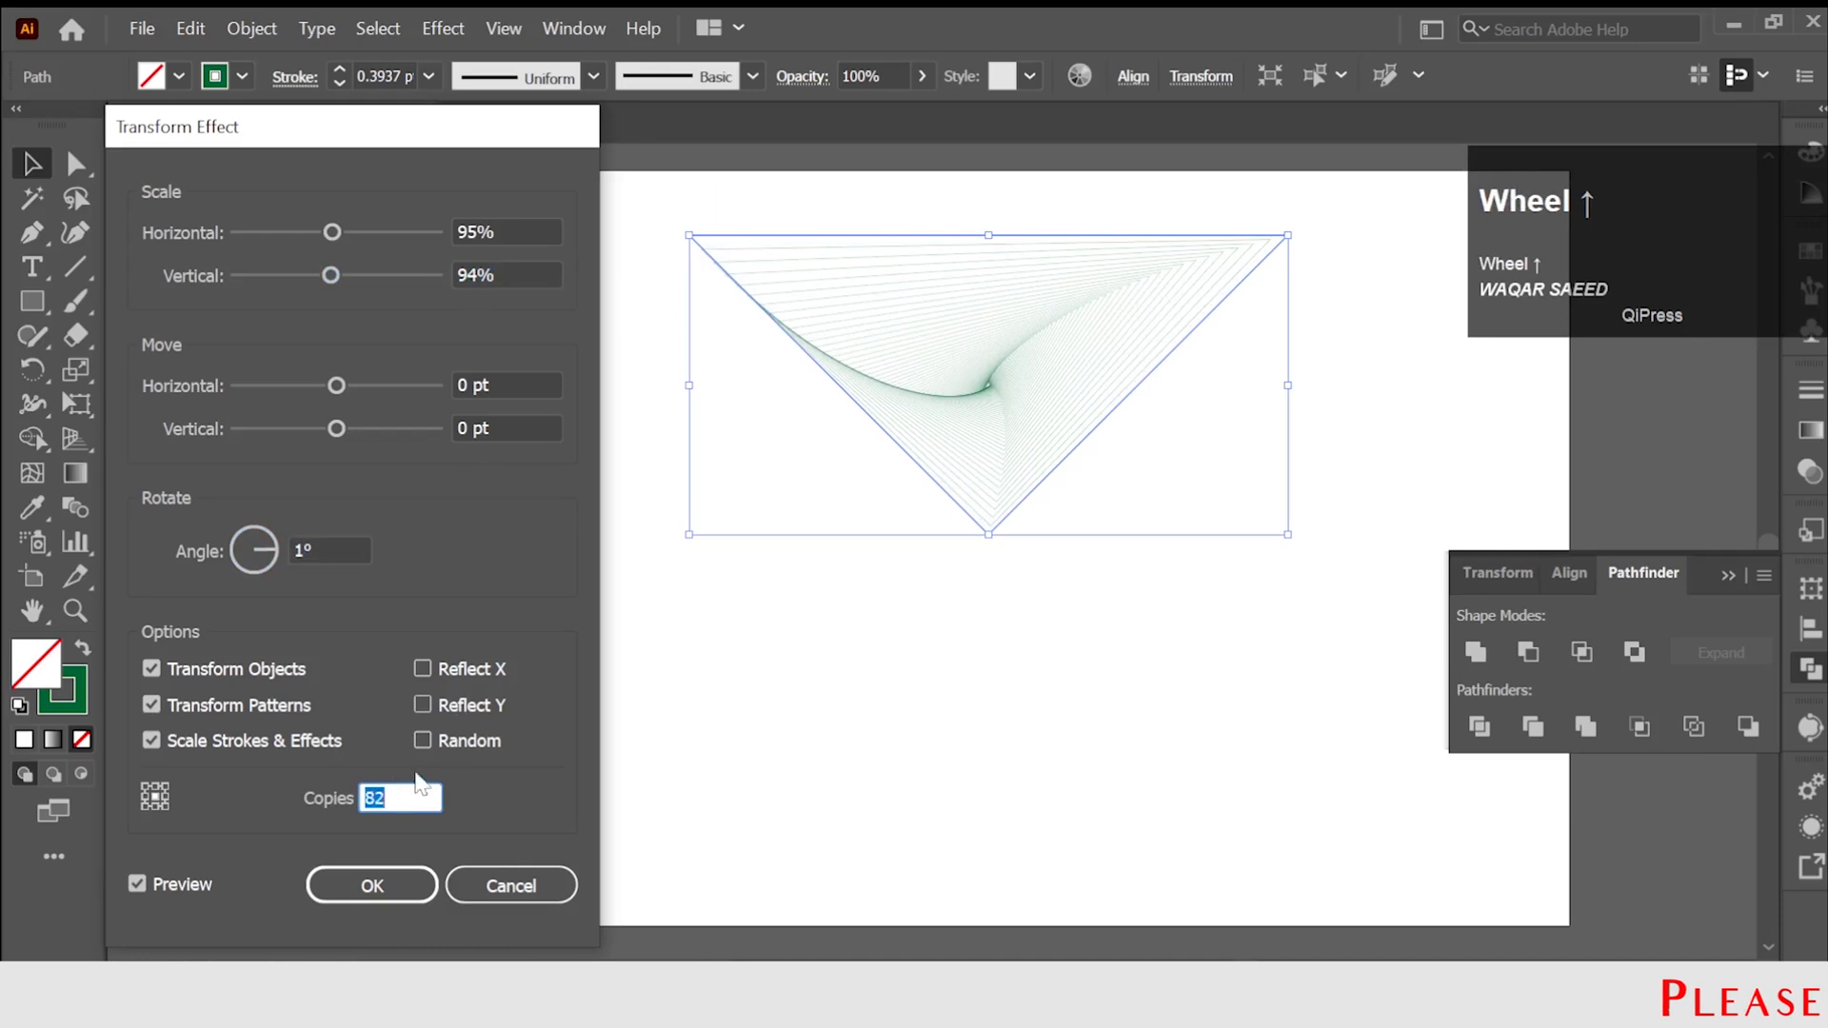
pyautogui.click(350, 550)
pyautogui.scroll(1, 340, 550)
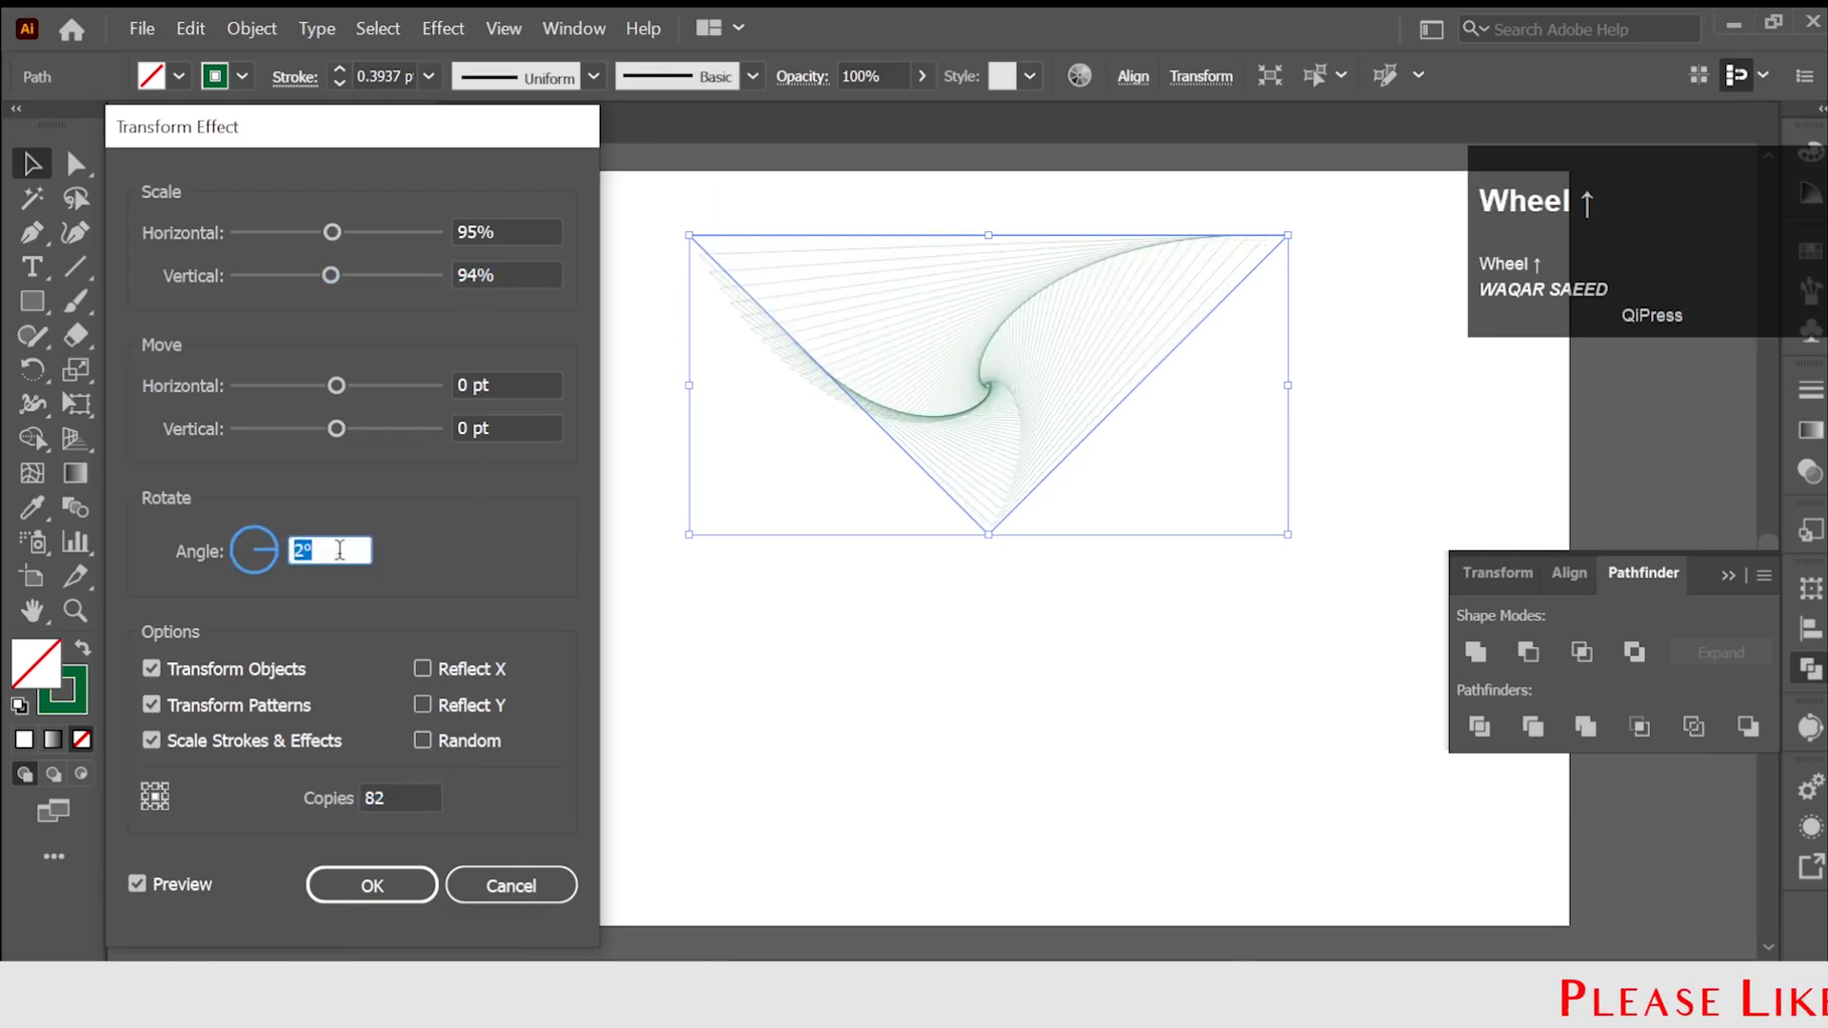
pyautogui.scroll(-1, 340, 550)
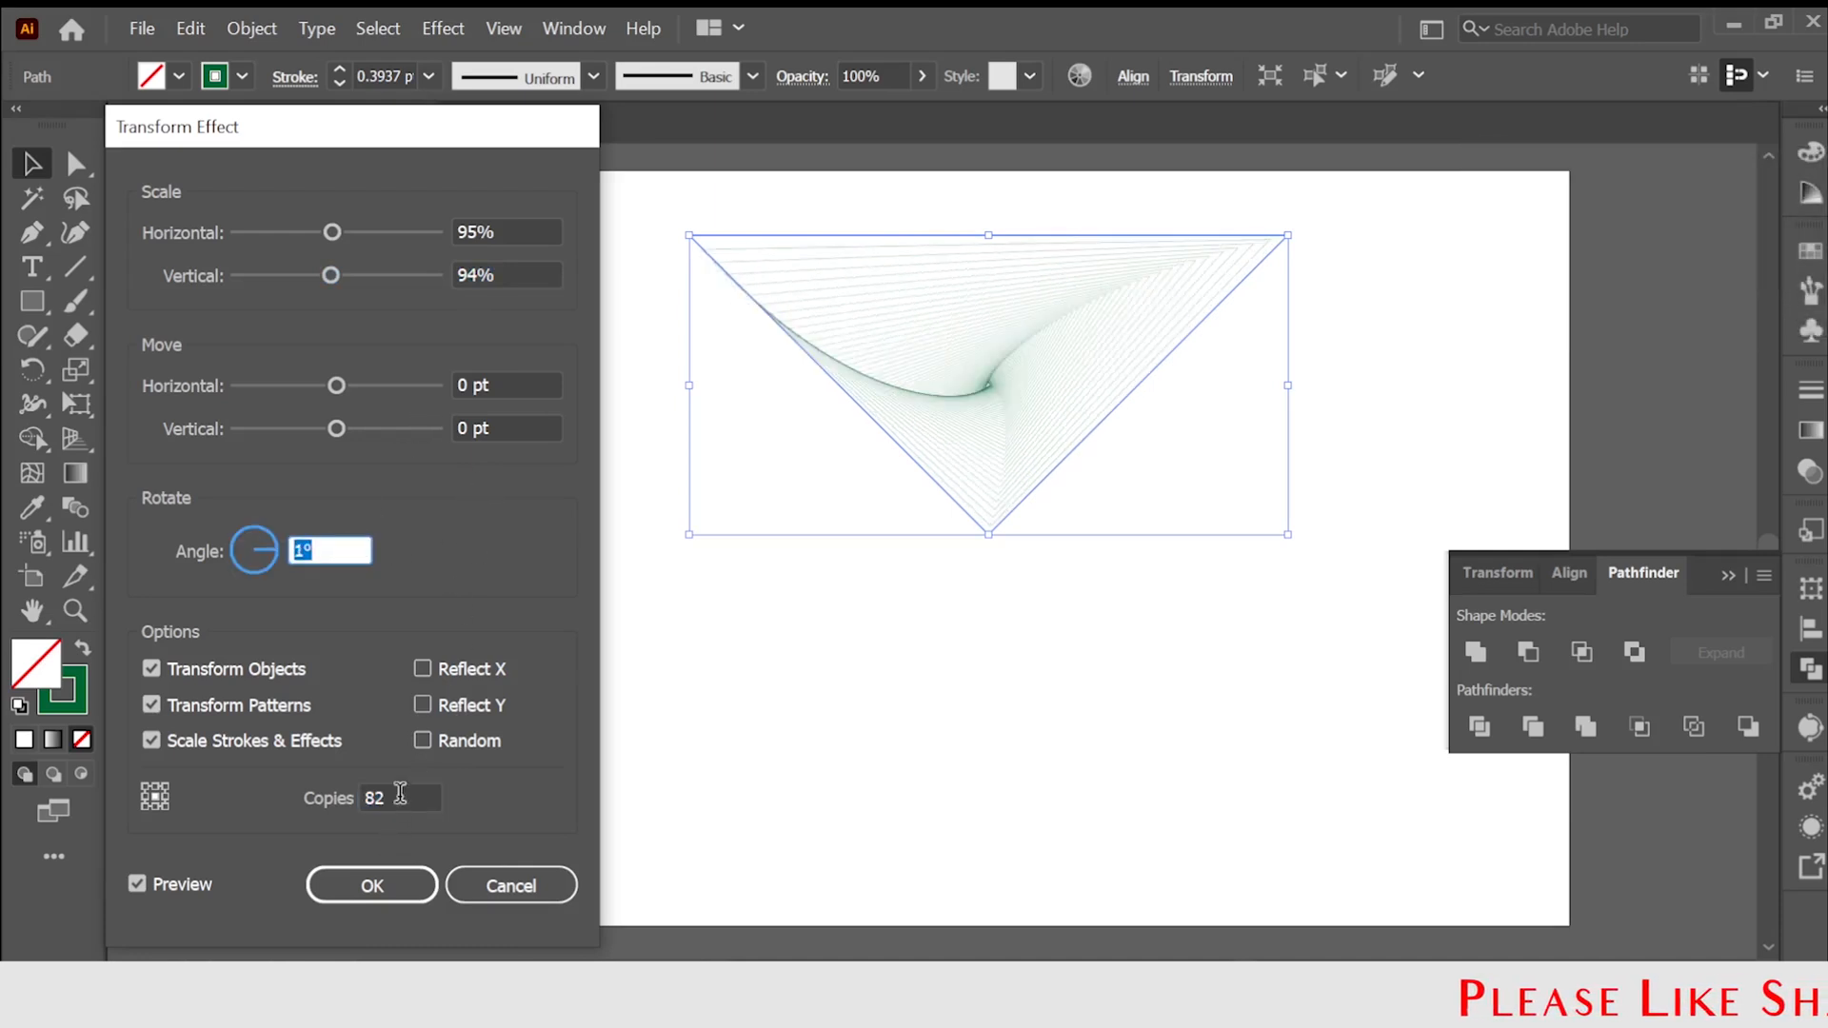
pyautogui.click(383, 887)
# Set the triangle's stroke weight to 2 pt and deselect it.
pyautogui.click(388, 77)
pyautogui.scroll(2, 388, 76)
pyautogui.click(483, 249)
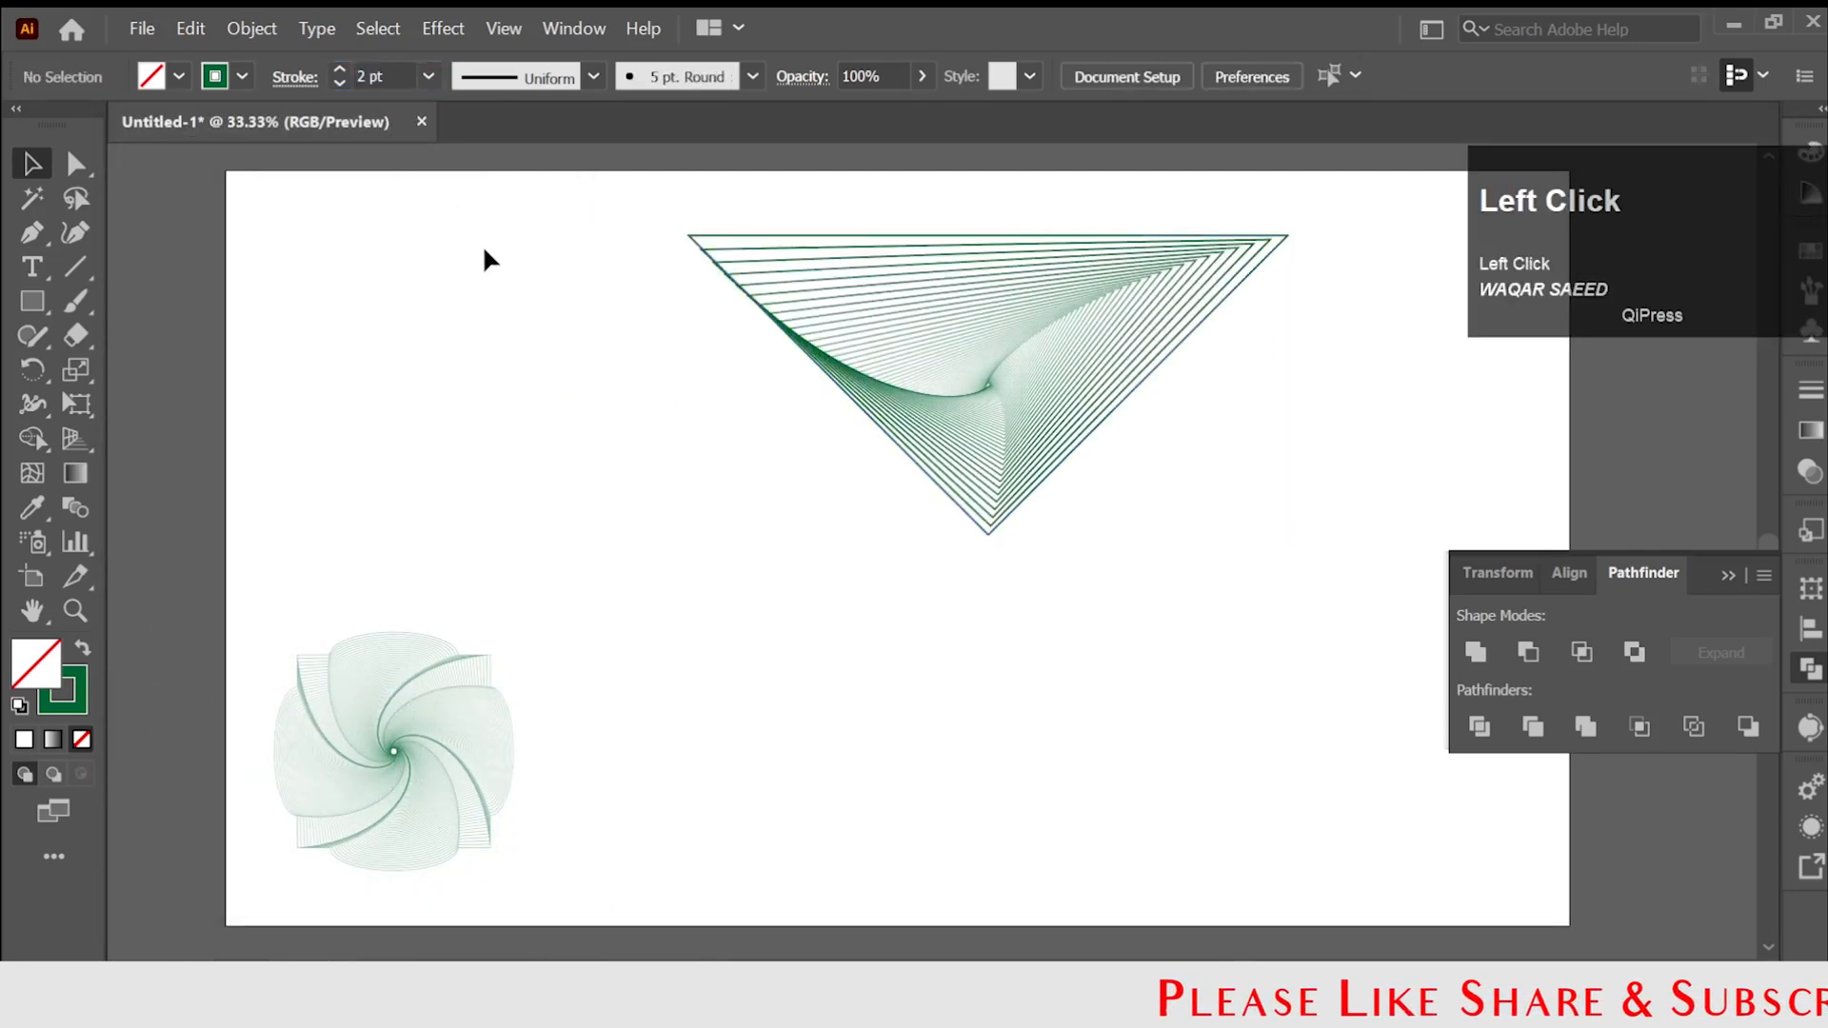
# Rotate a copy of the triangle a quarter turn around its lower vertex and repeat twice, forming a square from four triangles.
pyautogui.click(706, 253)
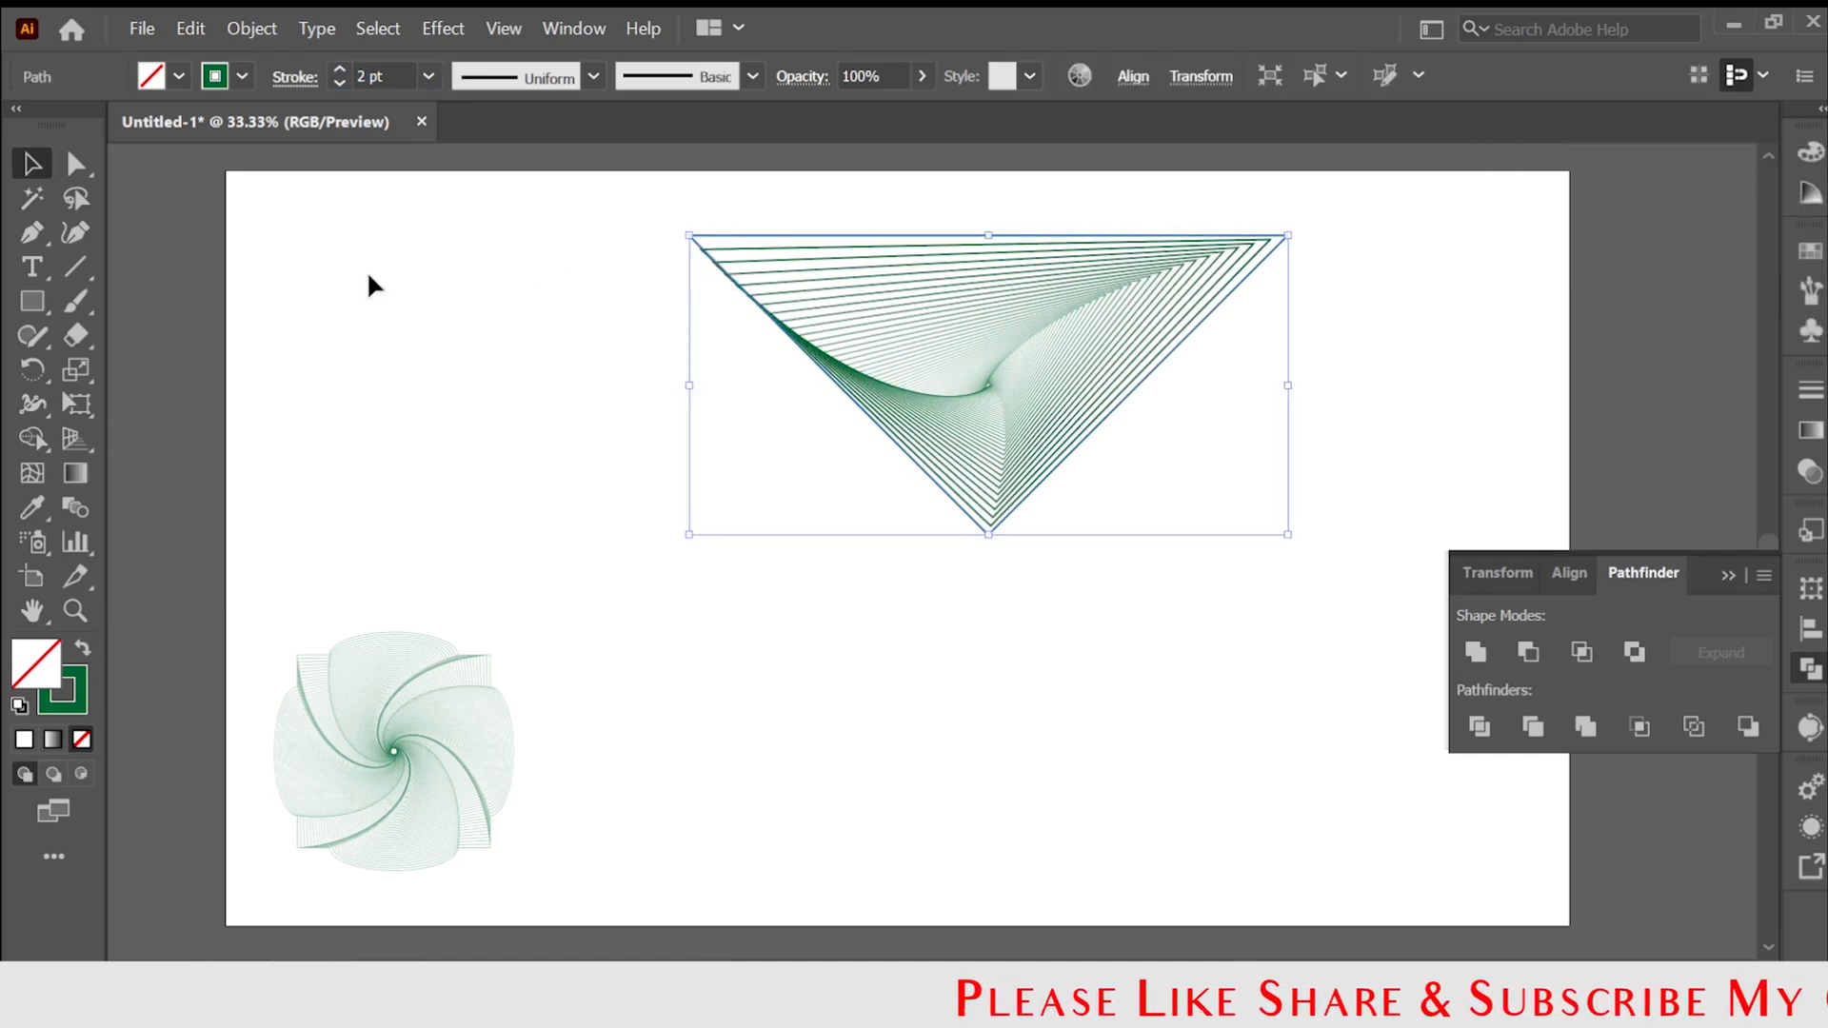
pyautogui.click(28, 374)
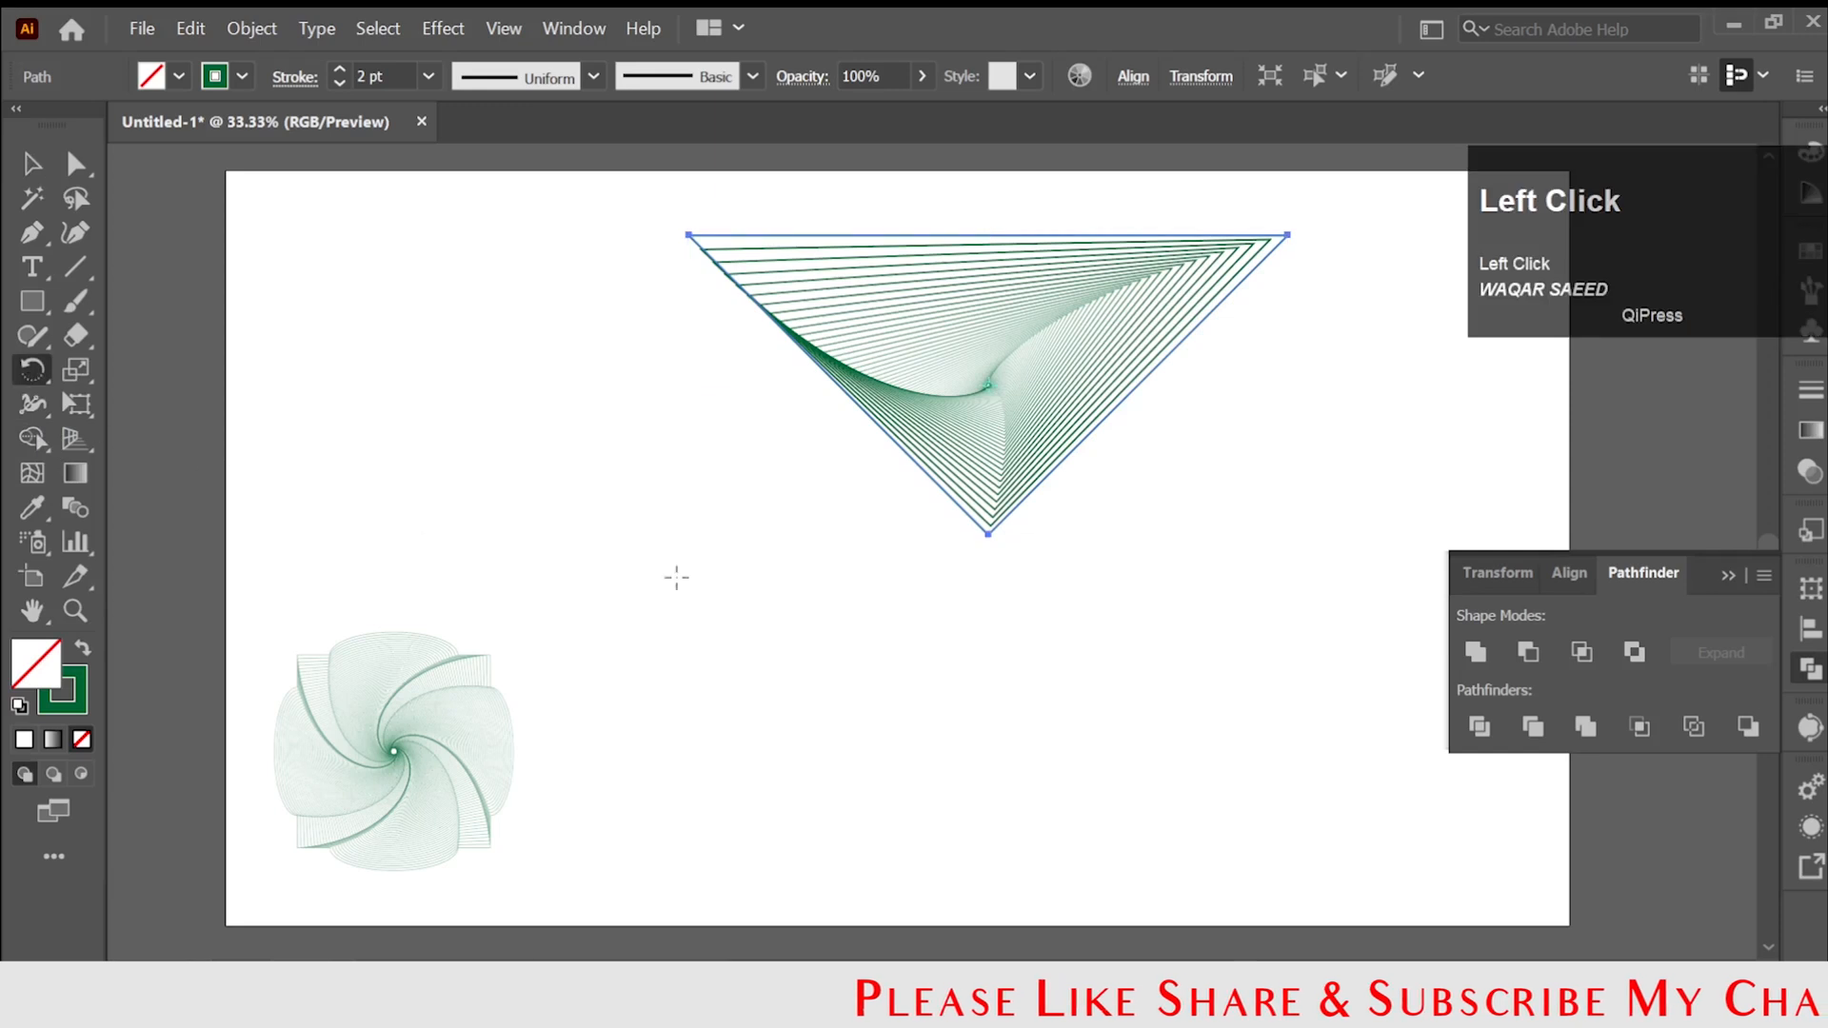
pyautogui.keyDown('alt'); pyautogui.click(989, 534); pyautogui.keyUp('alt')
pyautogui.click(434, 888)
pyautogui.keyDown('ctrl'); pyautogui.click(796, 762); pyautogui.keyUp('ctrl')
pyautogui.hotkey('ctrl', 'd')
pyautogui.hotkey('ctrl', 'd')
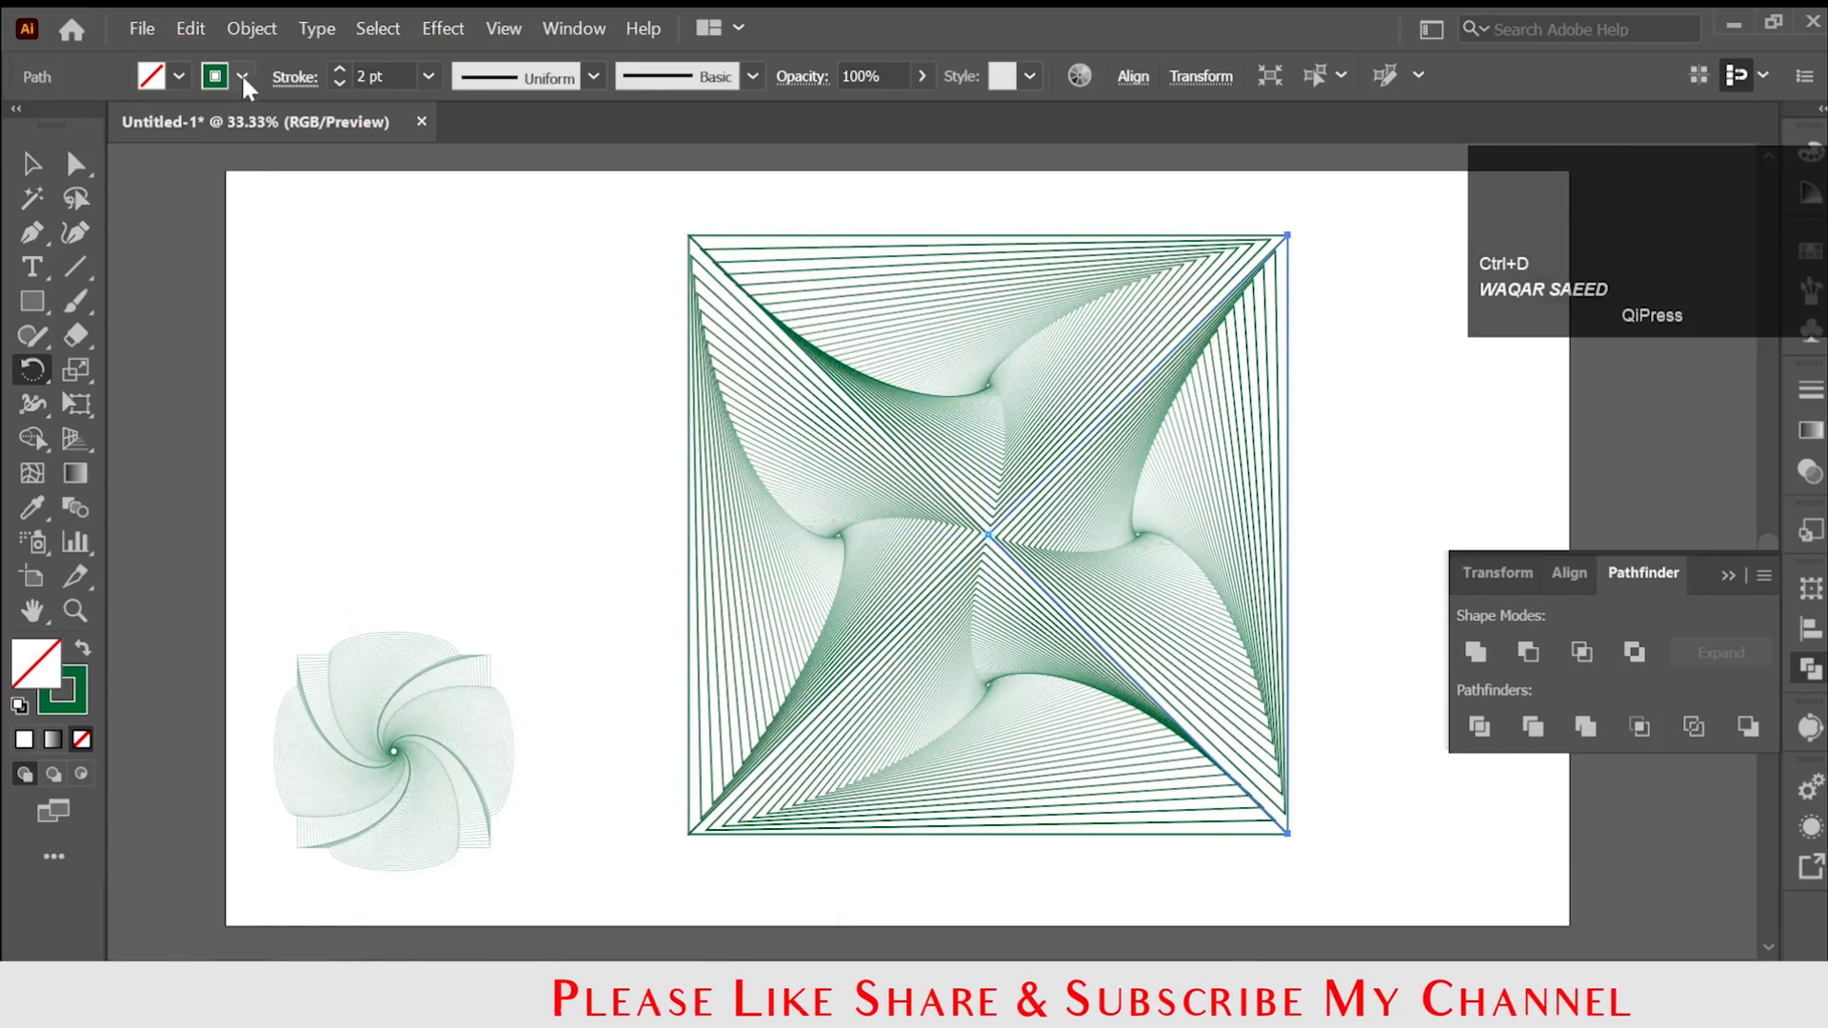
# Select all four triangles of the square design, change their stroke colour to red, and deselect them.
pyautogui.click(32, 163)
pyautogui.moveTo(1255, 681); pyautogui.dragTo(1254, 681)
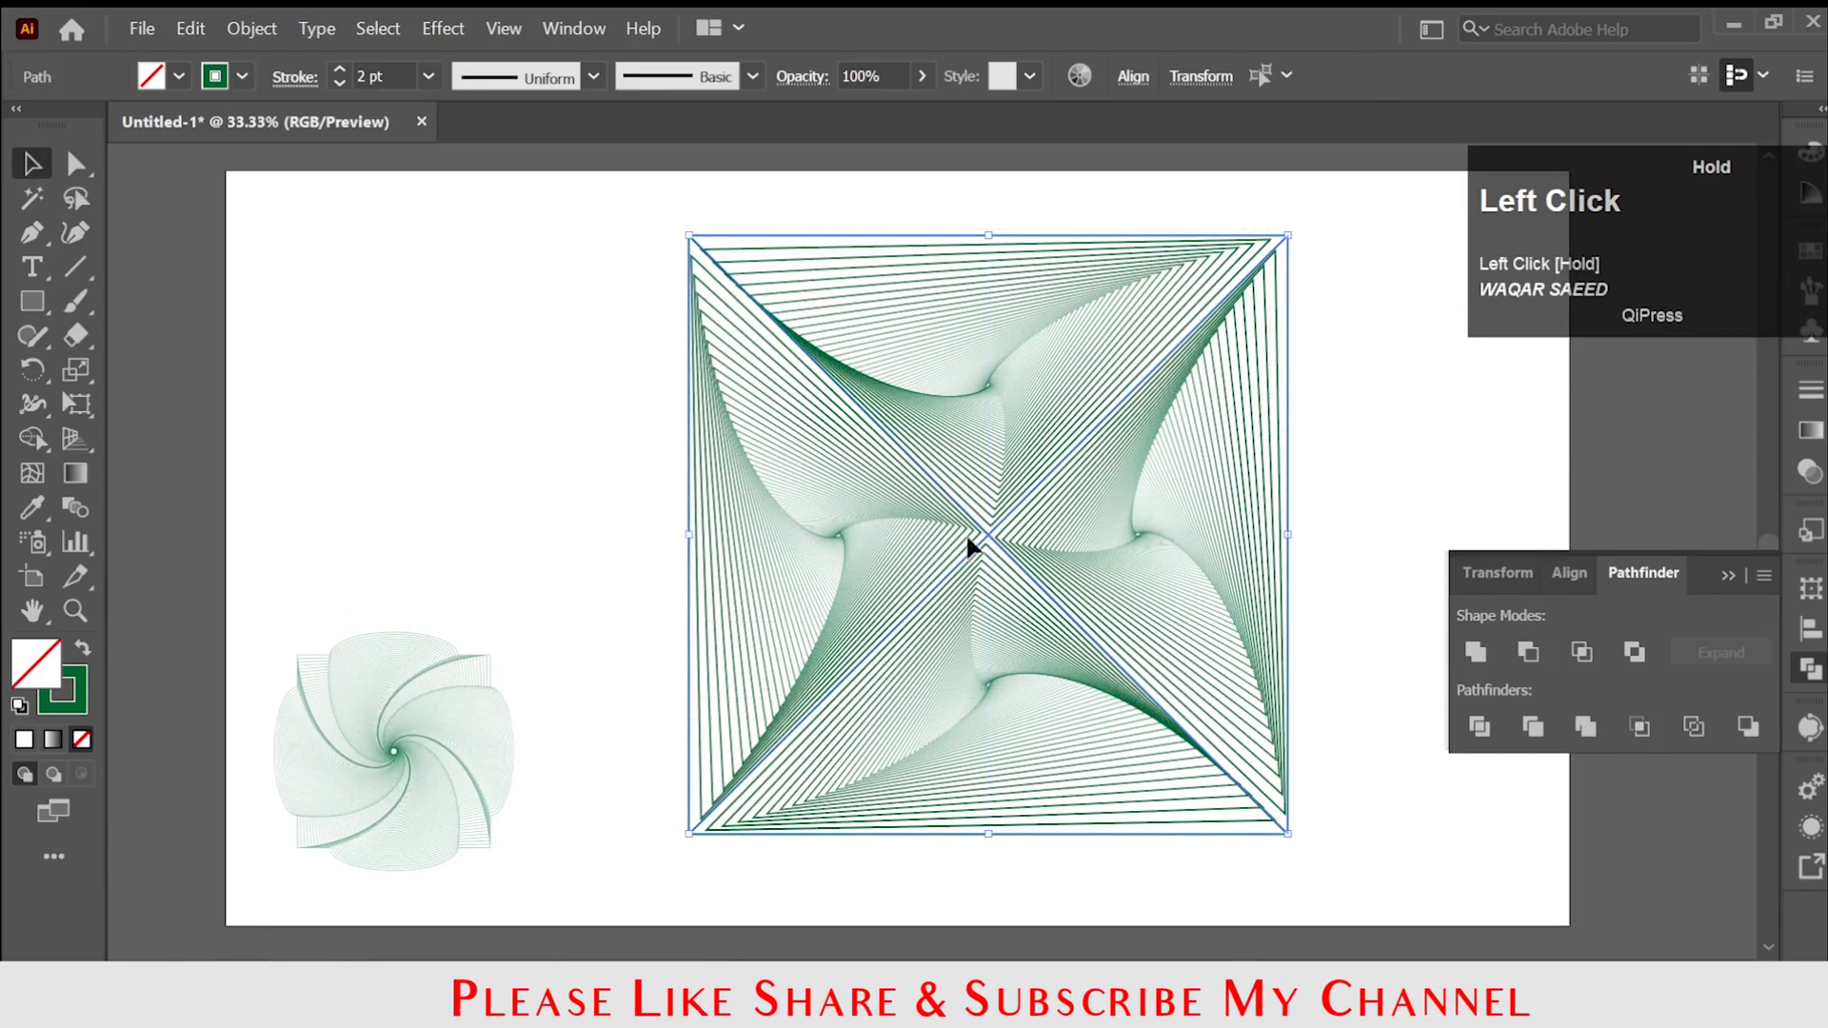
pyautogui.click(242, 76)
pyautogui.click(235, 126)
pyautogui.click(445, 428)
# Select the whole red square design and scale it down proportionally about its centre to about a quarter of its width.
pyautogui.moveTo(634, 205); pyautogui.dragTo(1456, 888)
pyautogui.moveTo(1289, 835); pyautogui.dragTo(1064, 698)
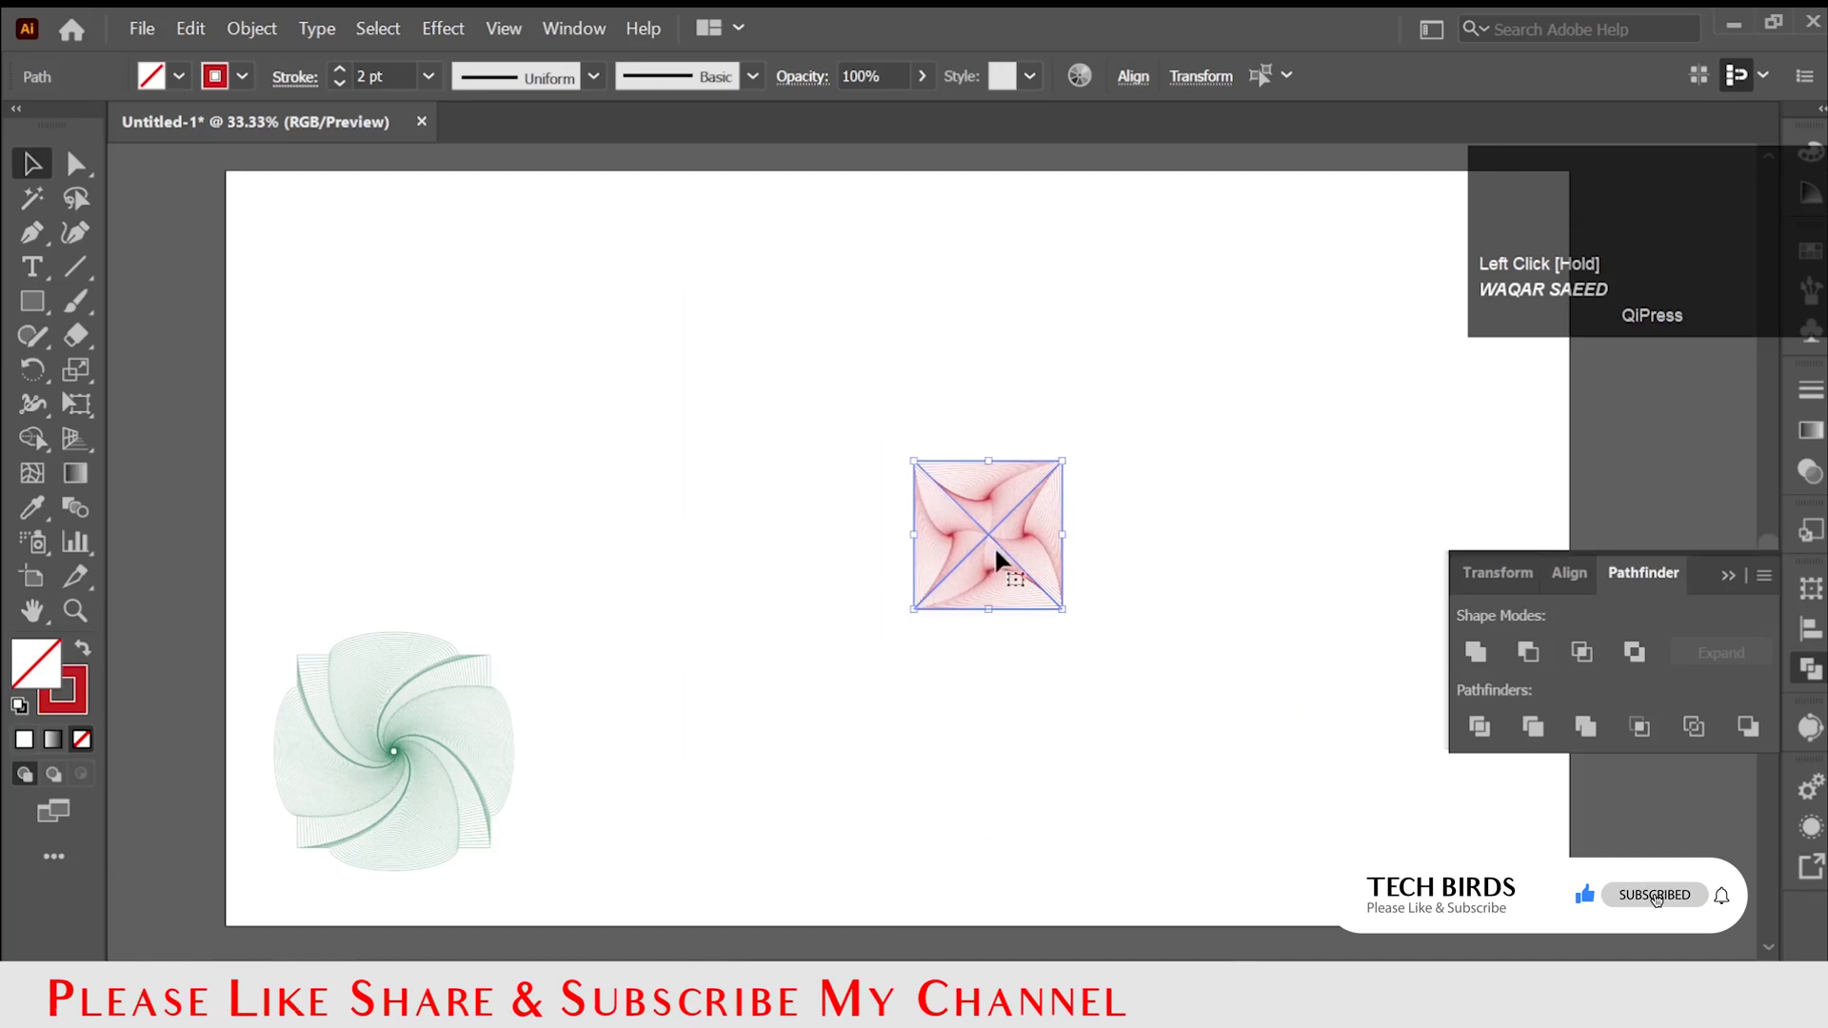